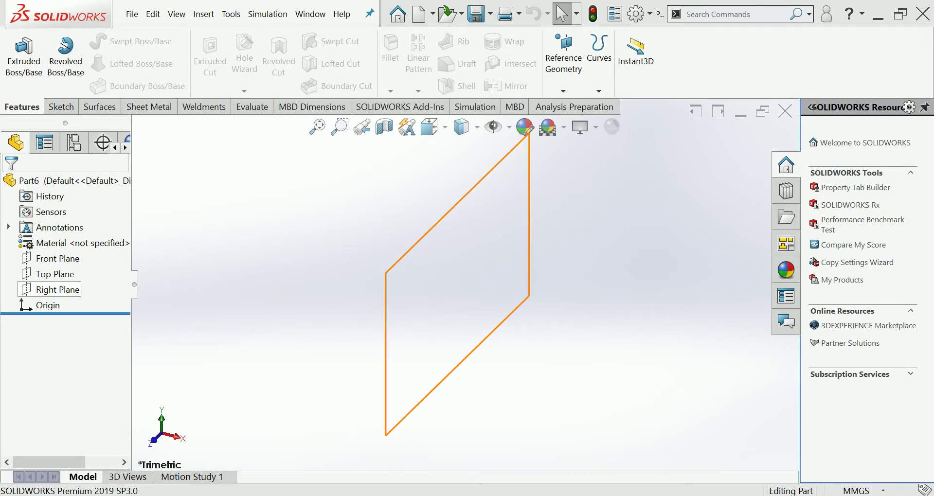
Step: Start a sketch on the Top Plane and draw a circle centred on the origin
{"action": "left_click", "coordinate": [55, 274]}
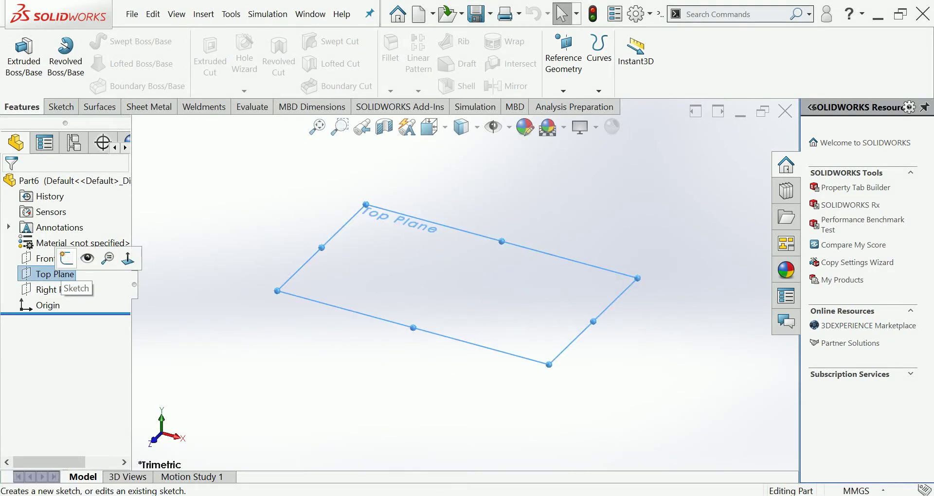
{"action": "left_click", "coordinate": [68, 258]}
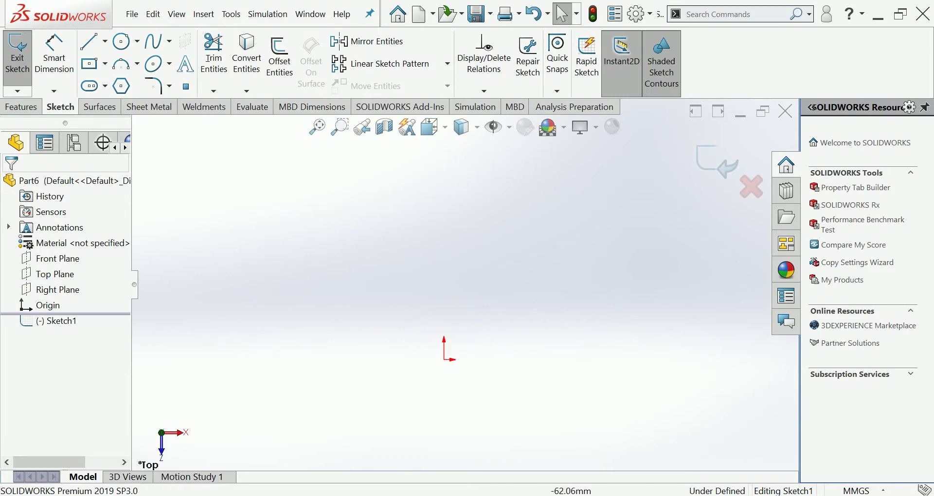
{"action": "left_click", "coordinate": [122, 41]}
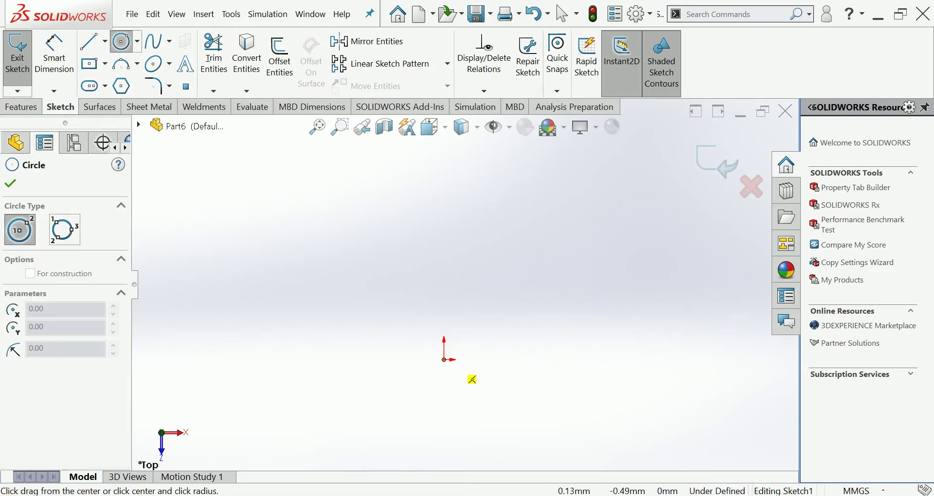
{"action": "left_click_drag", "start_coordinate": [444, 360], "coordinate": [427, 401]}
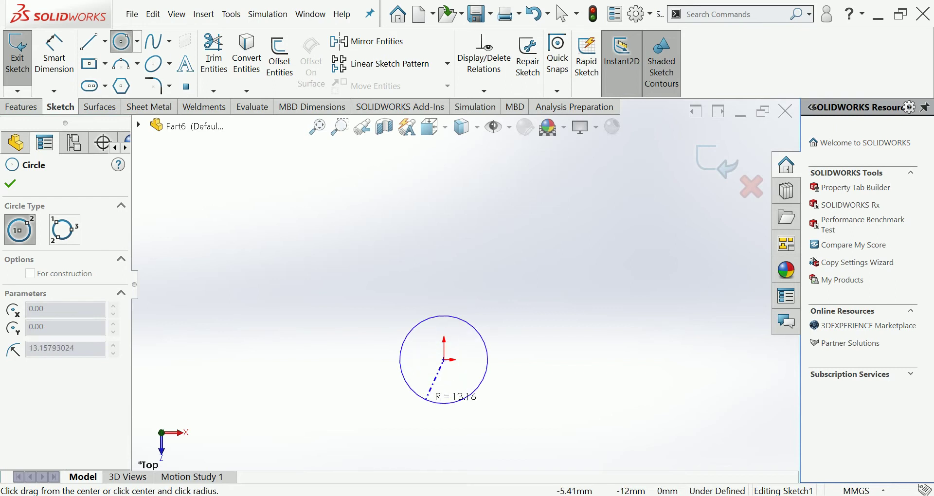
{"action": "scroll", "coordinate": [464, 284], "scroll_direction": "up", "scroll_amount": 2}
Step: Dimension the circle to 250 mm diameter and exit Sketch1
{"action": "left_click", "coordinate": [54, 51]}
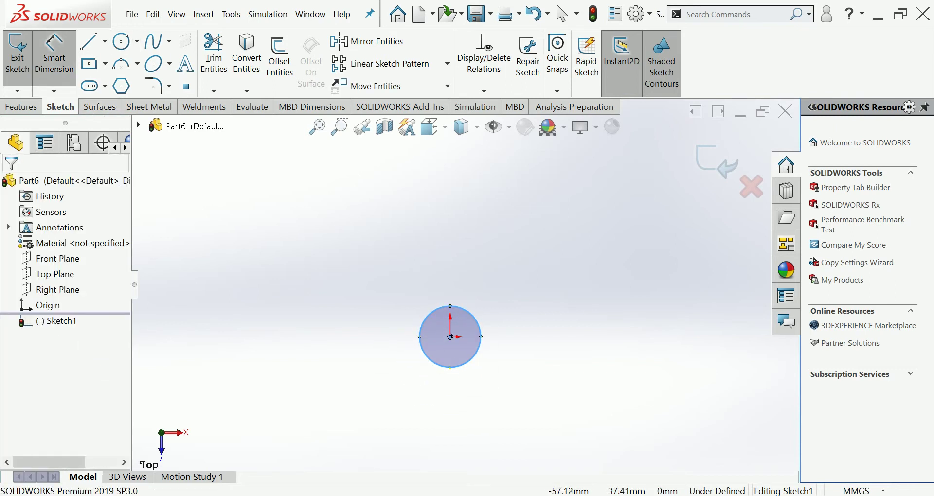
{"action": "left_click", "coordinate": [421, 348]}
{"action": "left_click", "coordinate": [362, 369]}
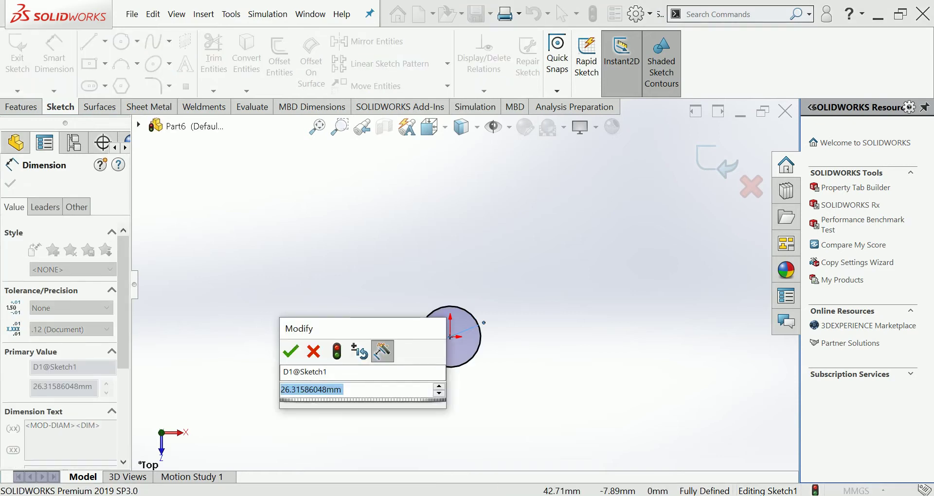
{"action": "type", "text": "2500"}
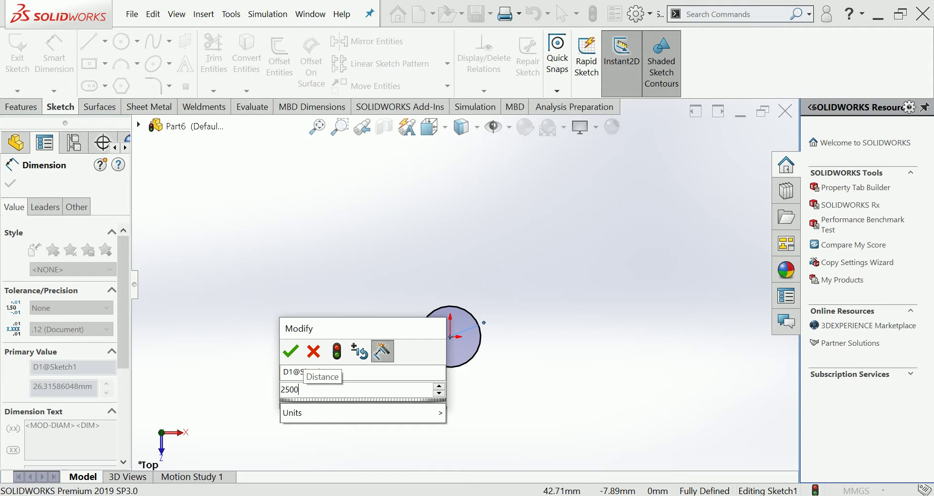
{"action": "key", "text": "BackSpace"}
{"action": "key", "text": "BackSpace"}
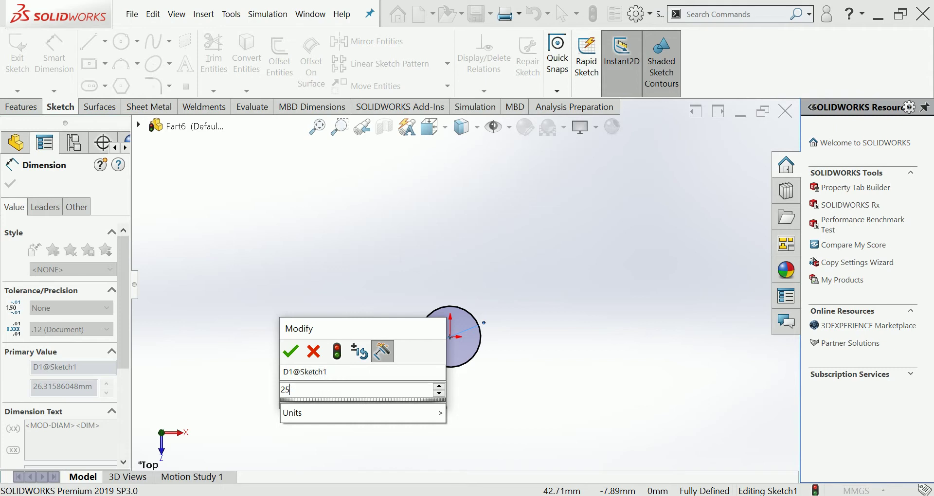
{"action": "type", "text": "0"}
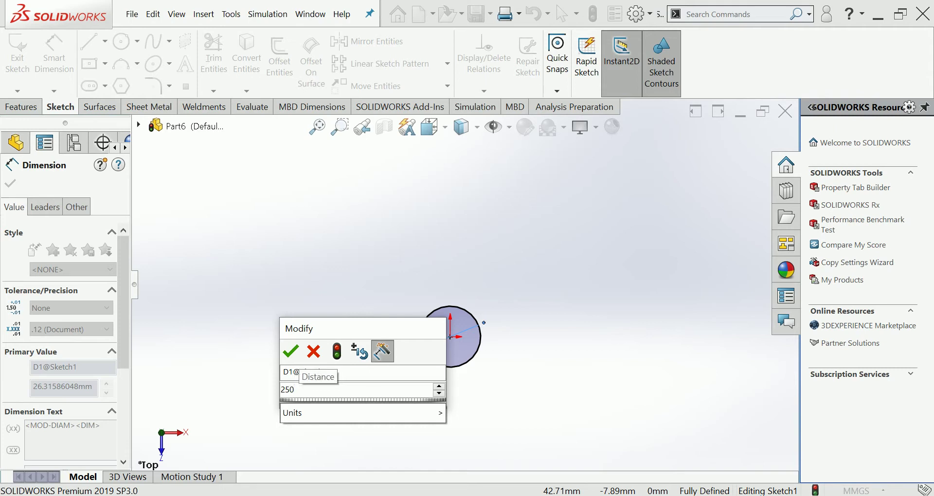
{"action": "key", "text": "Return"}
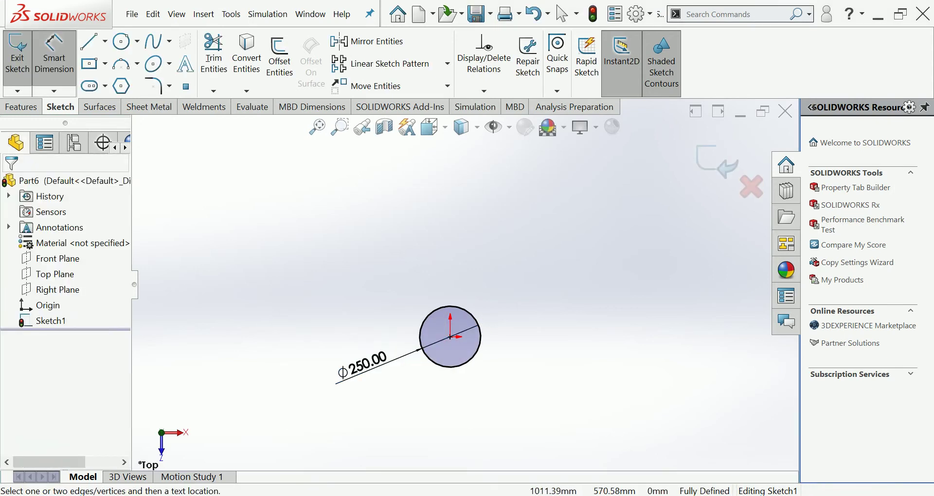
{"action": "left_click", "coordinate": [718, 162]}
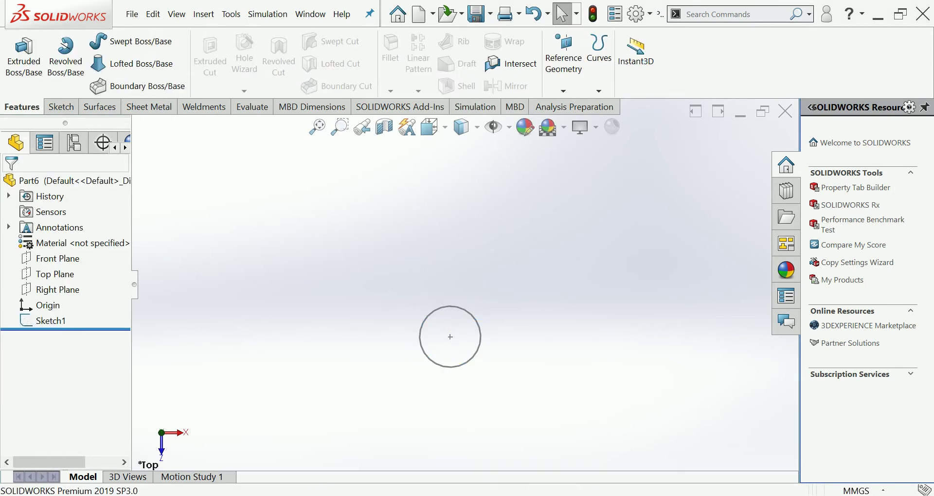
Step: Create Plane1 as a reference plane offset 1500 mm from the Top Plane
{"action": "left_click", "coordinate": [53, 274]}
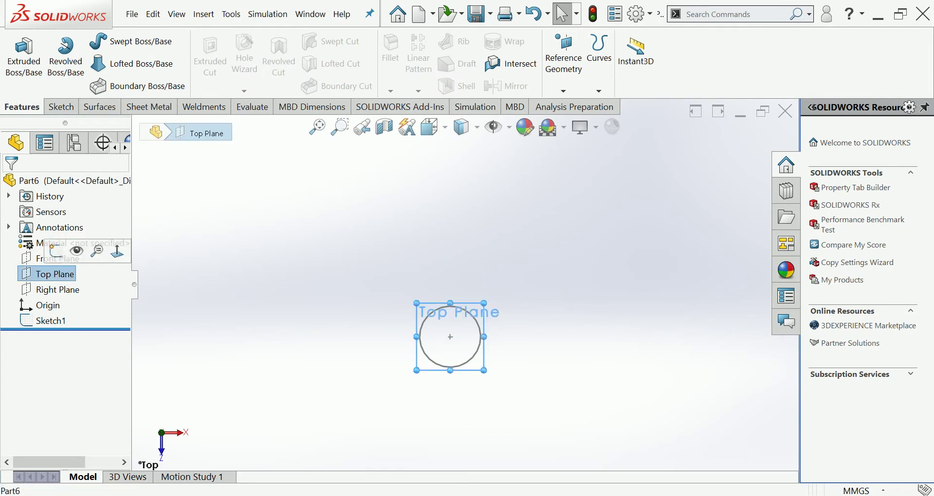
{"action": "left_click", "coordinate": [563, 58]}
{"action": "left_click", "coordinate": [573, 107]}
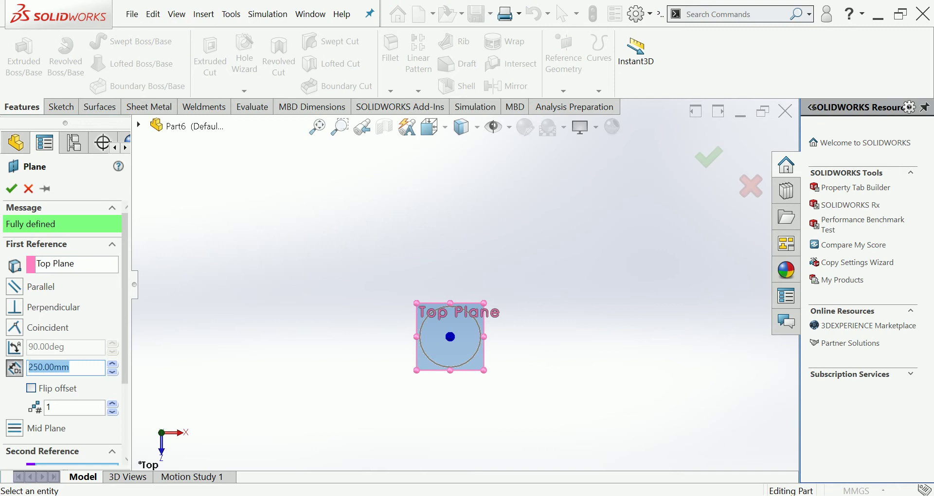
{"action": "type", "text": "1500"}
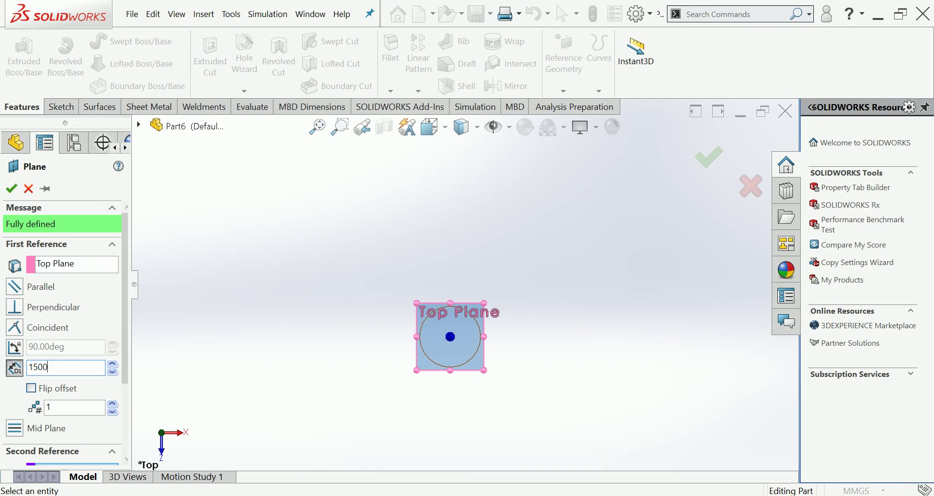
{"action": "key", "text": "Return"}
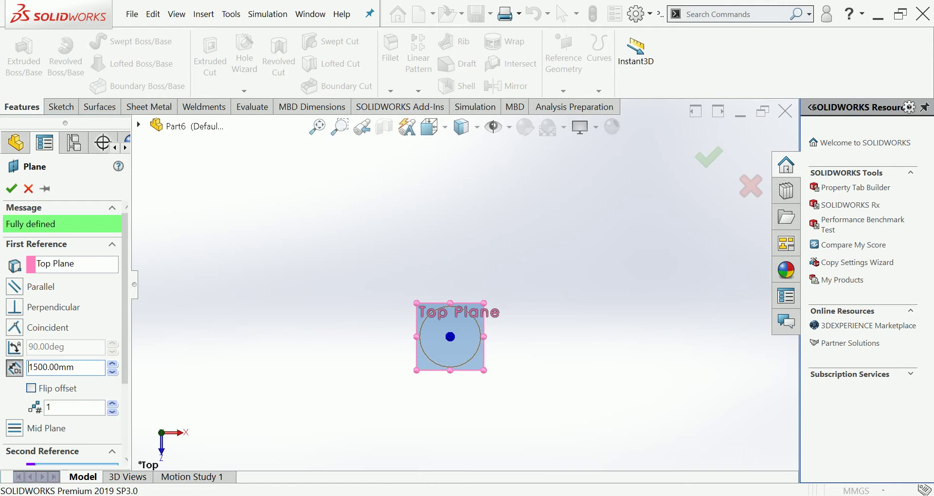
{"action": "key", "text": "Return"}
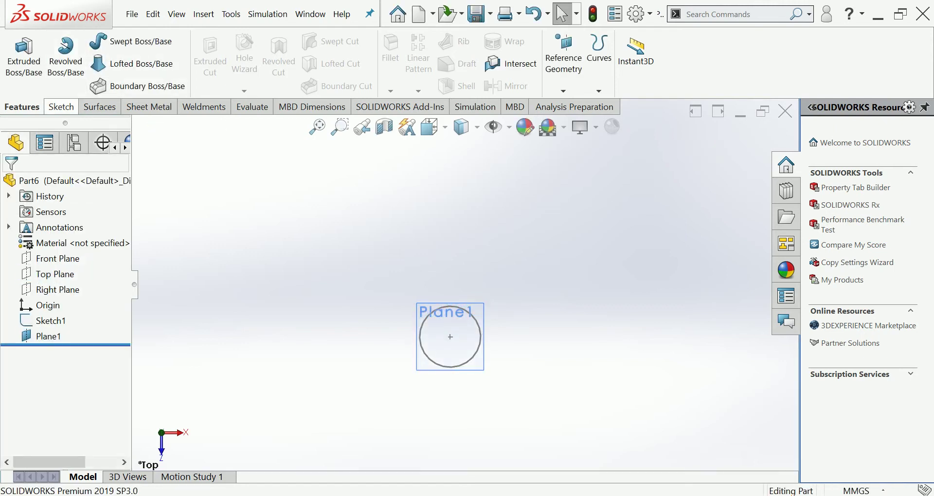
{"action": "left_click", "coordinate": [60, 107]}
Step: Start a sketch on Plane1 and draw a circle centred on the origin
{"action": "left_click", "coordinate": [17, 48]}
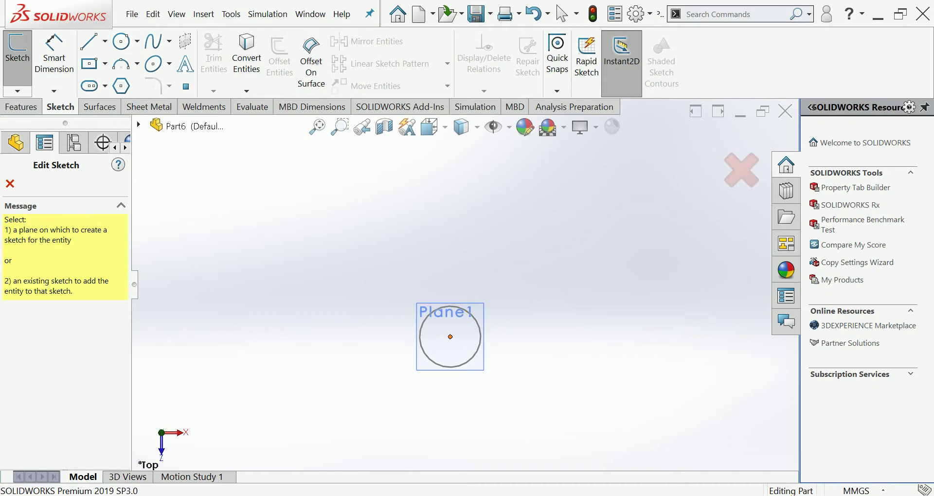
{"action": "left_click", "coordinate": [484, 335]}
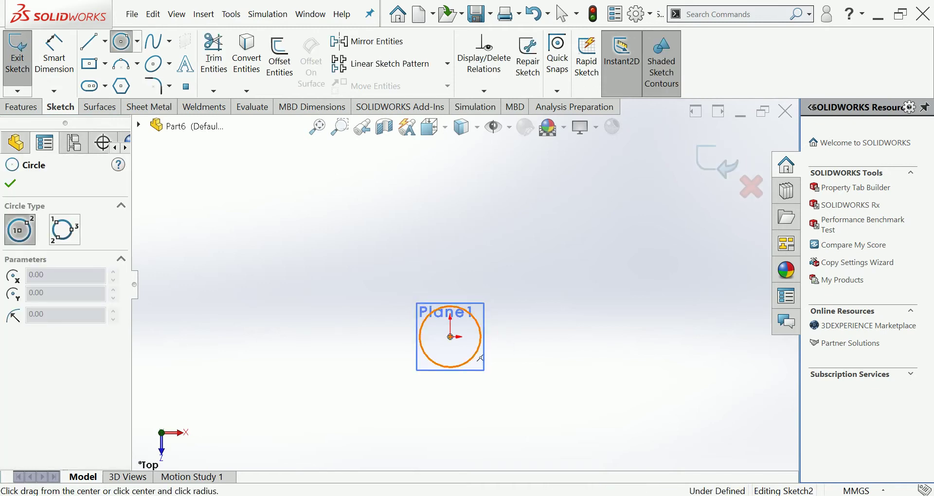
{"action": "left_click", "coordinate": [450, 336]}
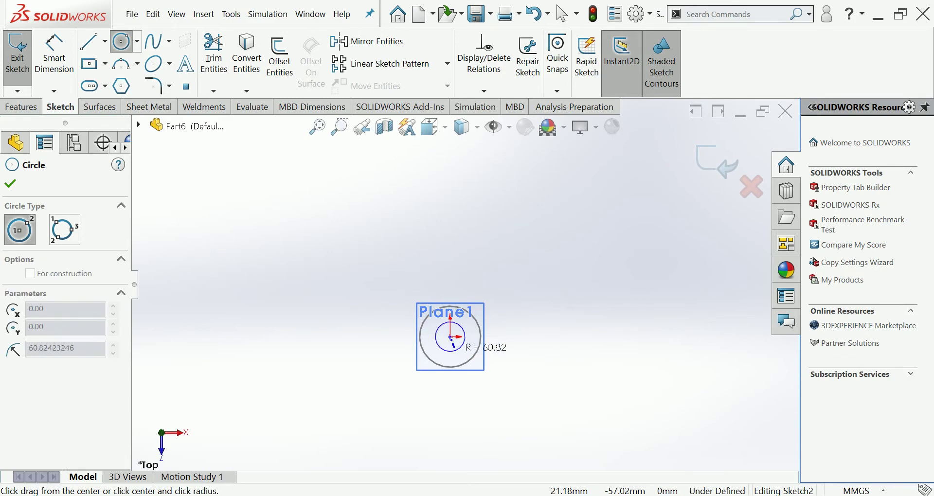
{"action": "left_click", "coordinate": [469, 336]}
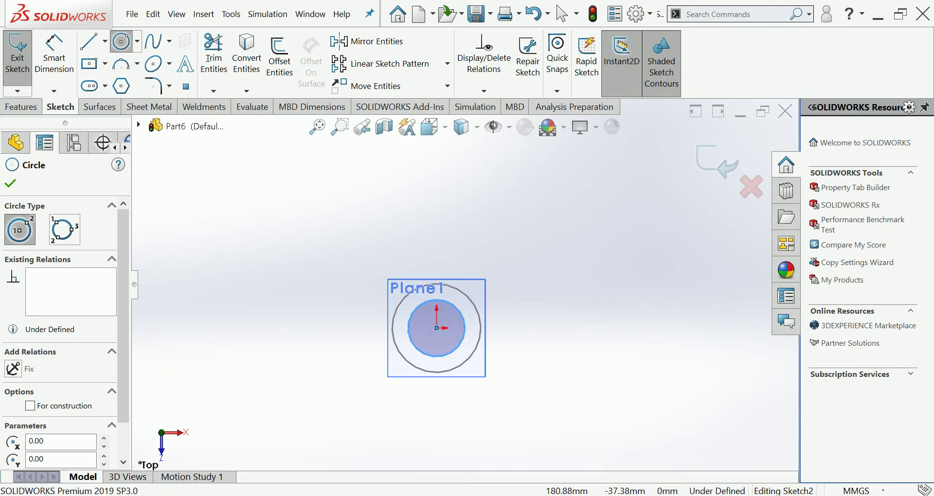
{"action": "scroll", "coordinate": [469, 361], "scroll_direction": "down", "scroll_amount": 3}
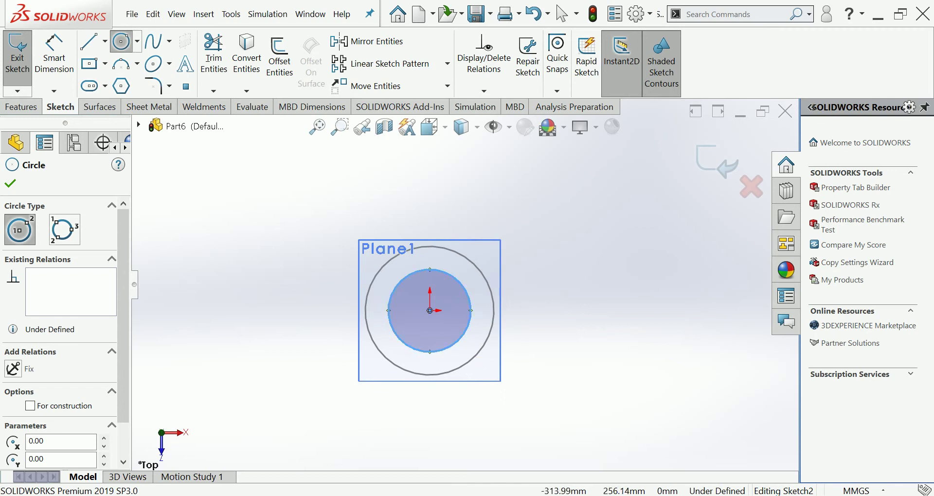
Step: Dimension the Plane1 circle to 175 mm diameter and close Sketch2
{"action": "left_click", "coordinate": [54, 54]}
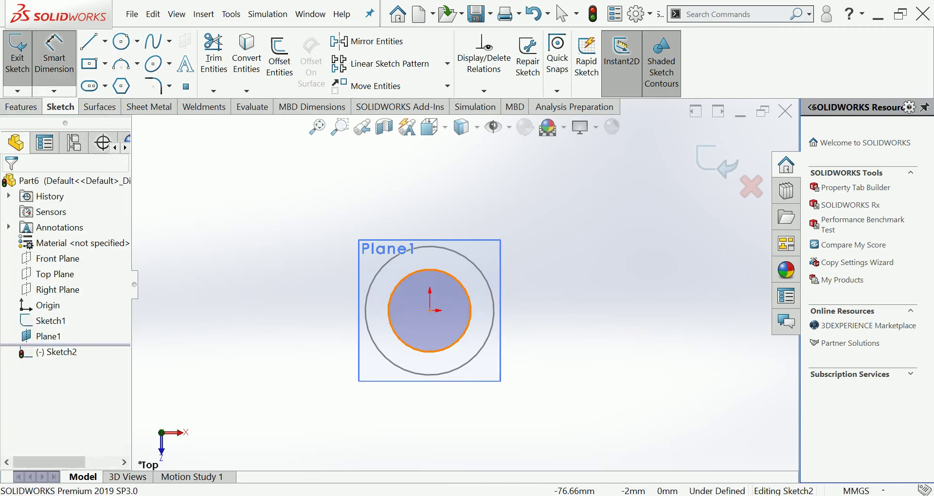
{"action": "left_click", "coordinate": [389, 311]}
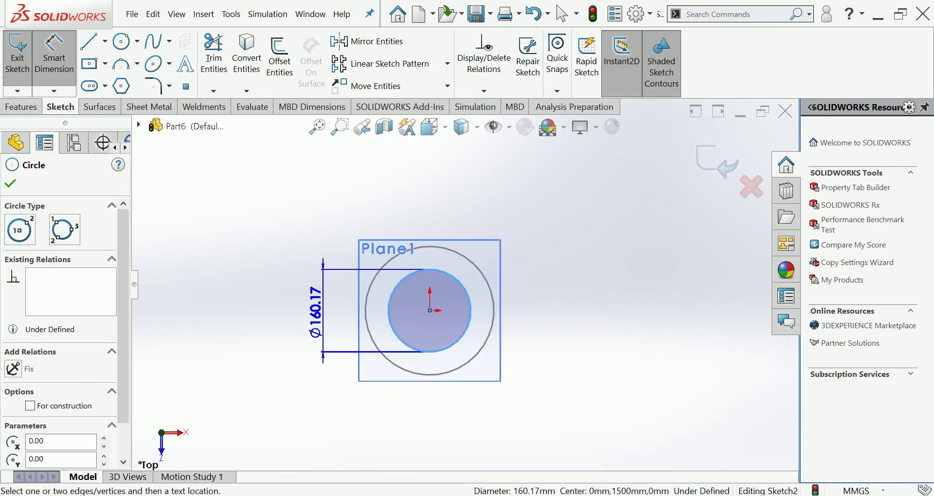
{"action": "left_click", "coordinate": [315, 309]}
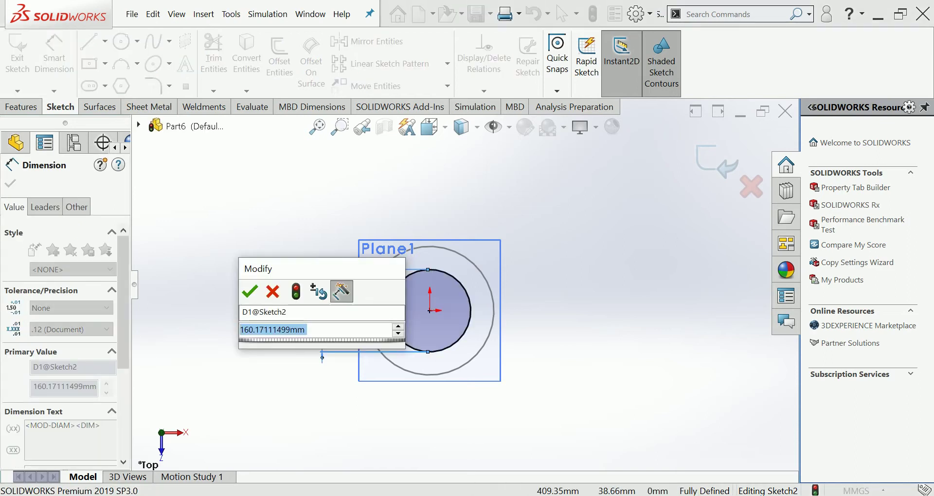
{"action": "type", "text": "170"}
{"action": "key", "text": "Return"}
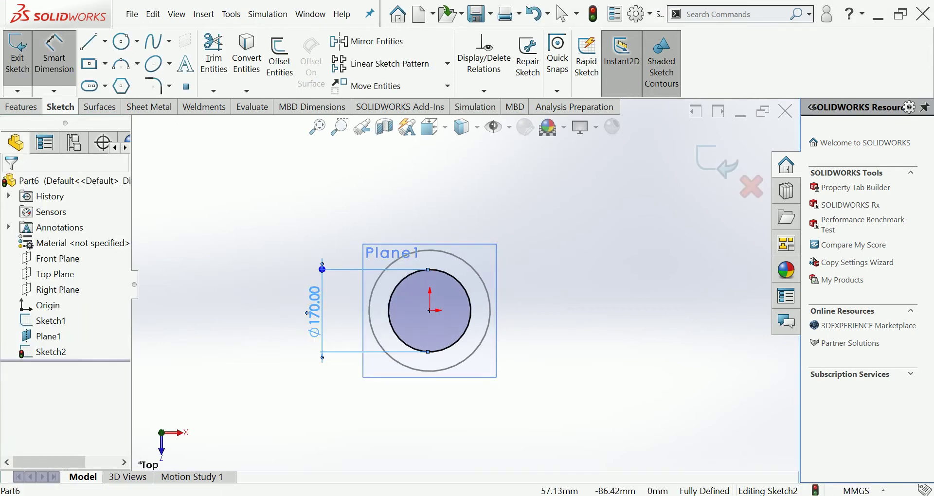
{"action": "left_click", "coordinate": [307, 313]}
{"action": "type", "text": "175"}
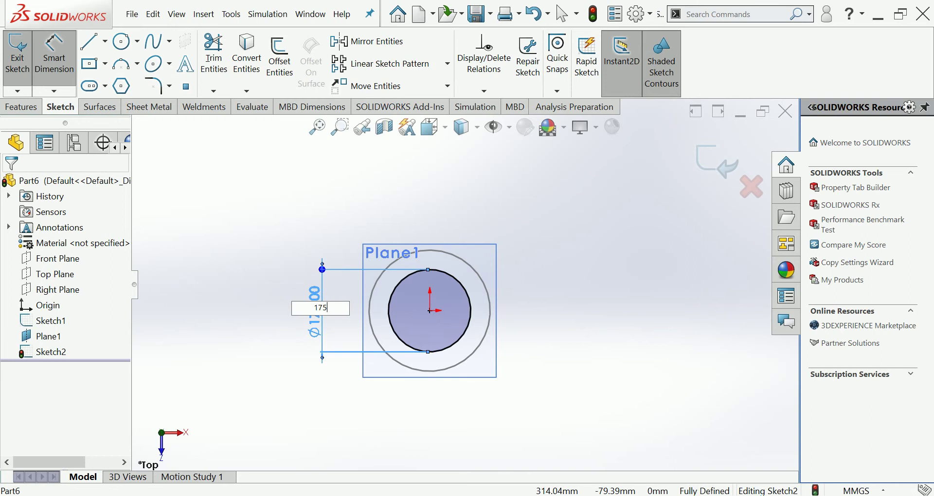
{"action": "key", "text": "Return"}
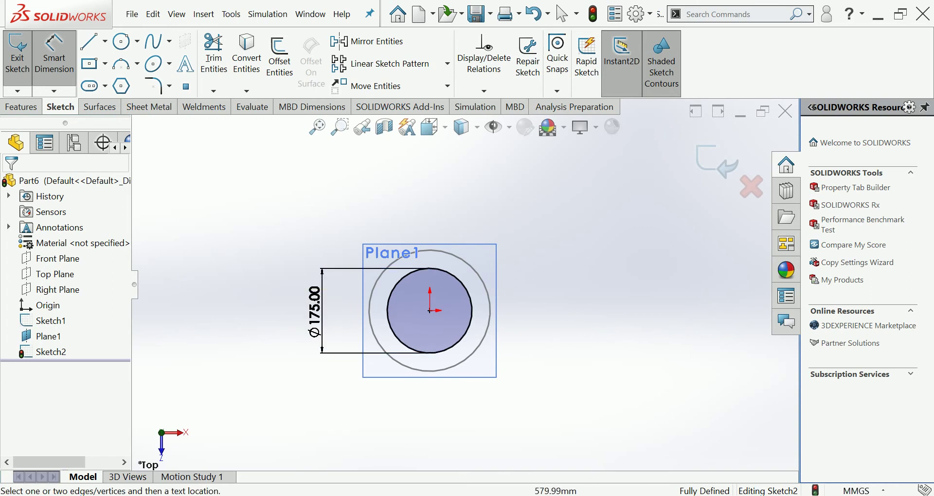
{"action": "key", "text": "ctrl+b"}
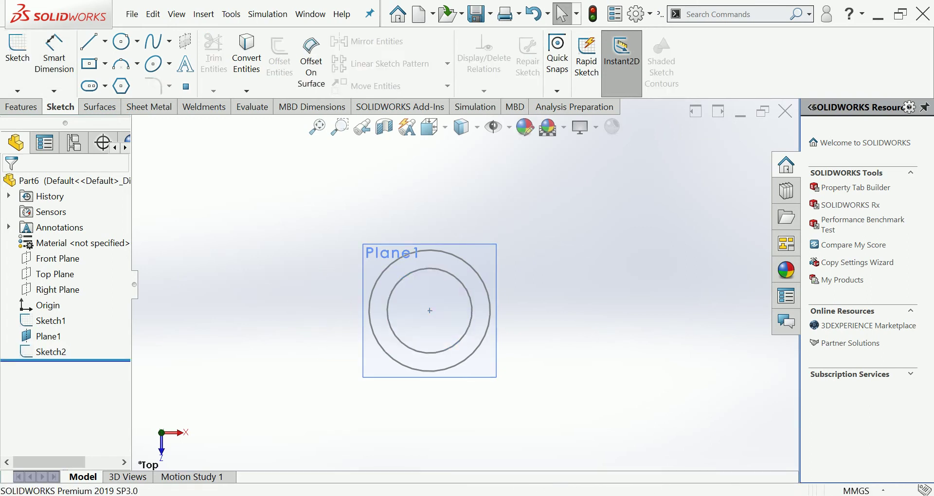
{"action": "right_click", "coordinate": [377, 209]}
Step: Hide Plane1 and loft between the 175 mm and 250 mm circles to create Loft1
{"action": "left_click", "coordinate": [425, 244]}
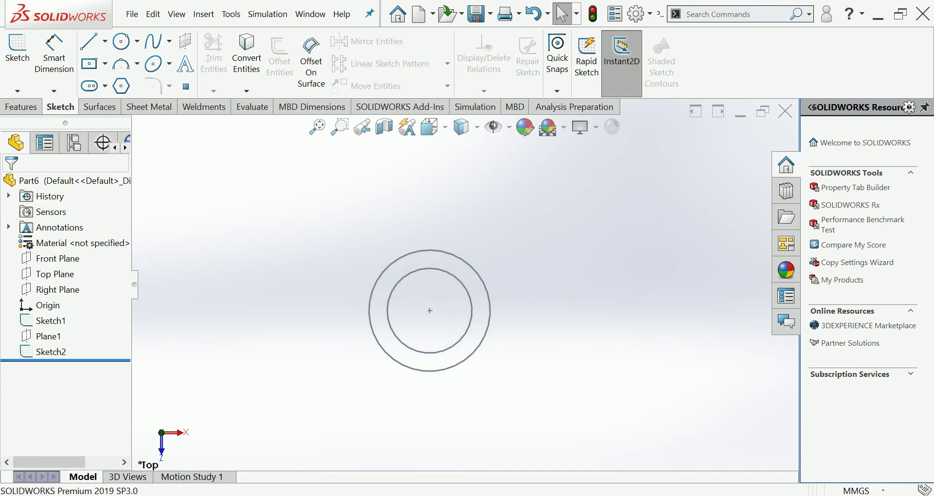
{"action": "left_click", "coordinate": [21, 107]}
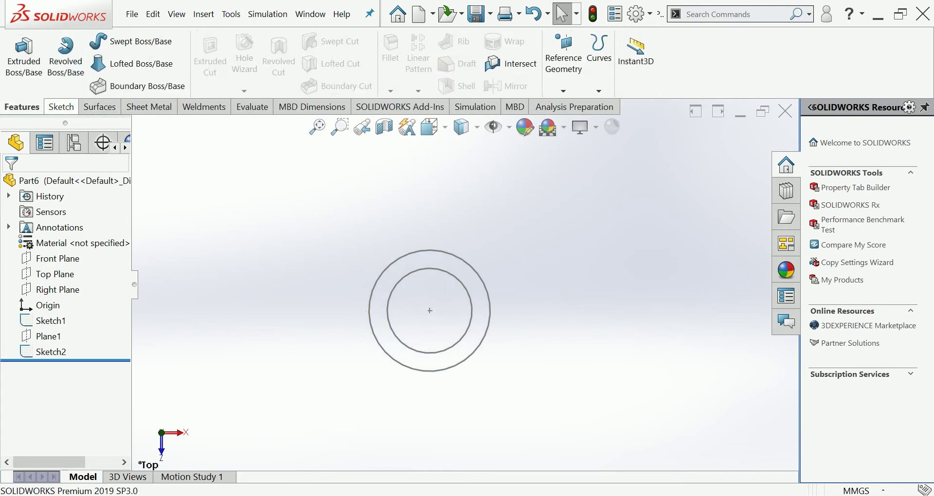
{"action": "left_click", "coordinate": [60, 107]}
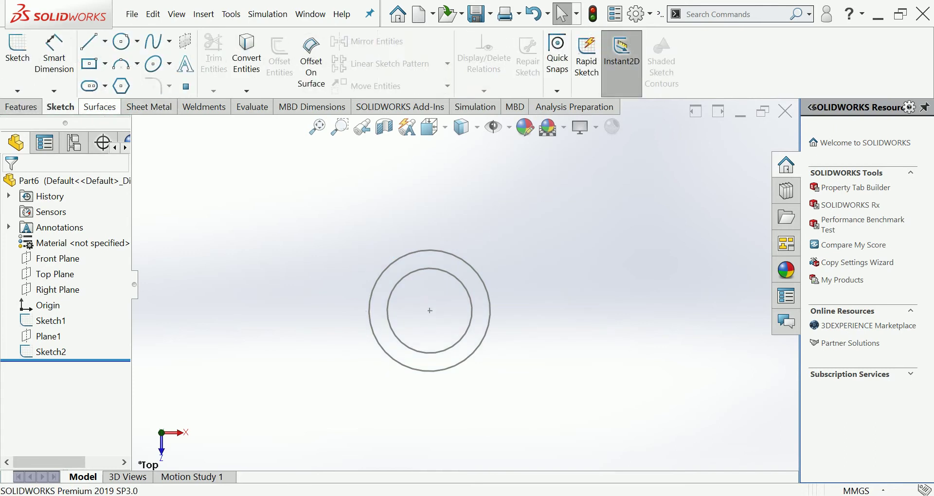
{"action": "left_click", "coordinate": [99, 107]}
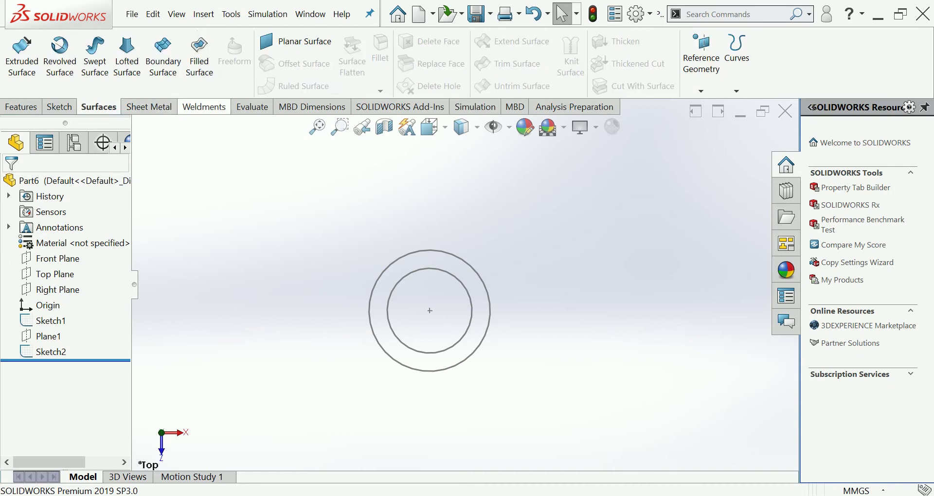
{"action": "left_click", "coordinate": [21, 106]}
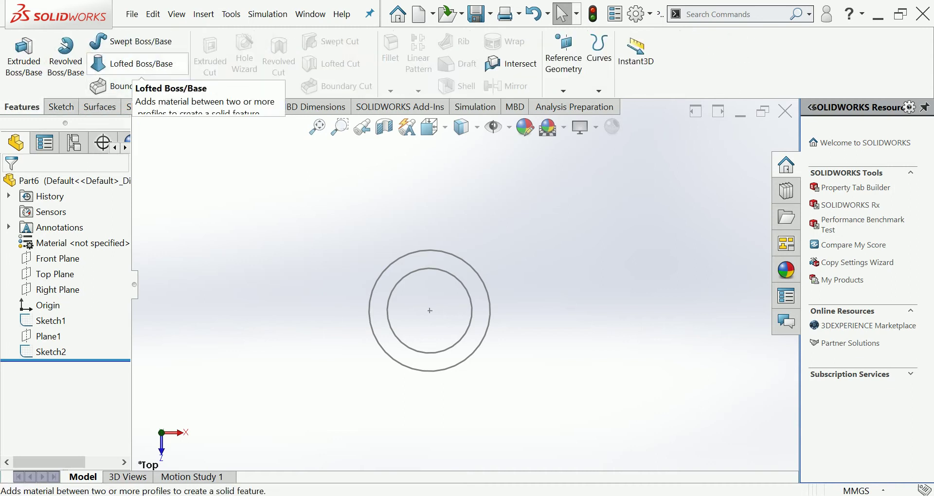
{"action": "left_click", "coordinate": [141, 64]}
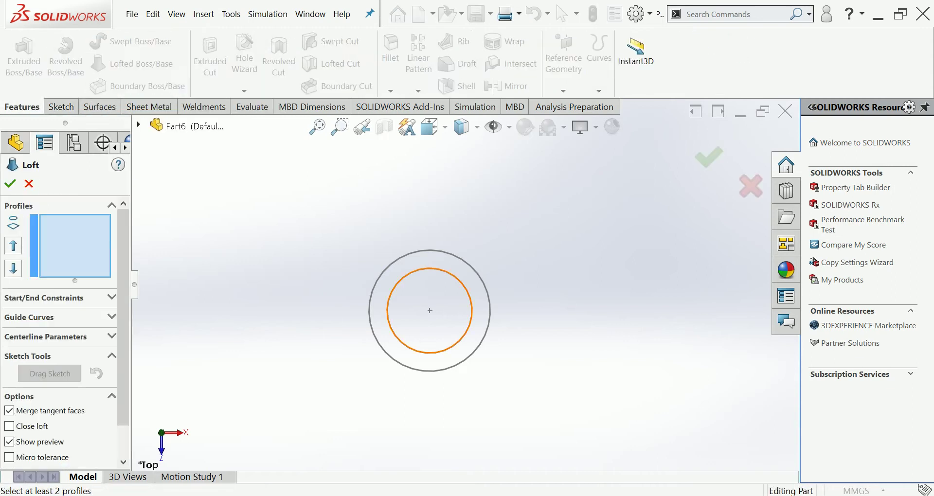
{"action": "left_click_drag", "start_coordinate": [479, 320], "coordinate": [489, 414]}
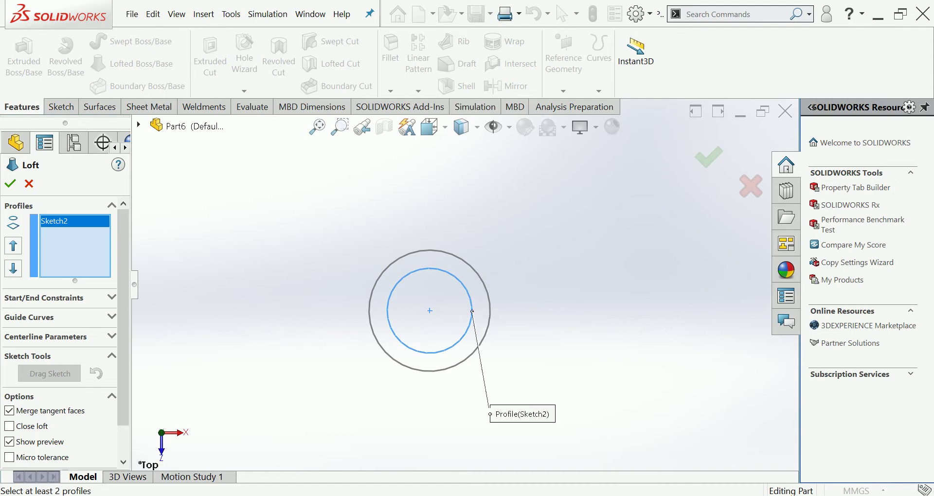
{"action": "left_click", "coordinate": [489, 311]}
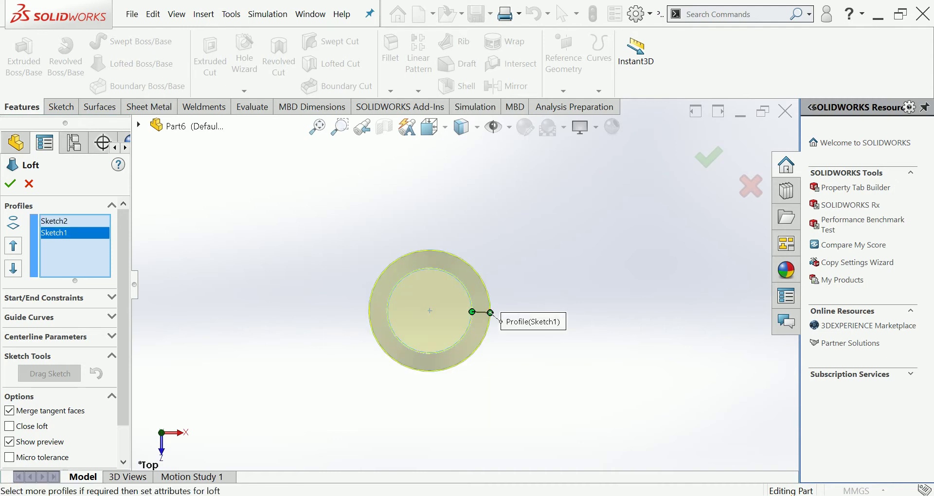
{"action": "key", "text": "Return"}
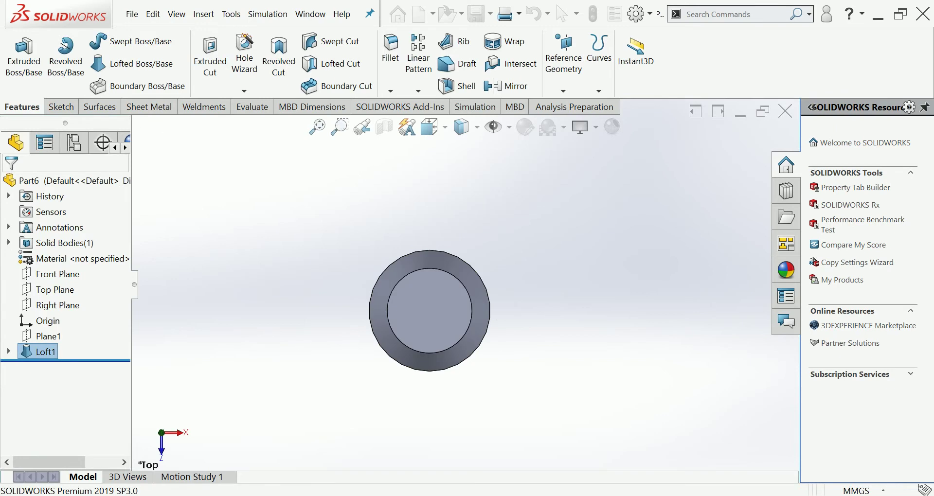
{"action": "scroll", "coordinate": [464, 285], "scroll_direction": "up", "scroll_amount": 3}
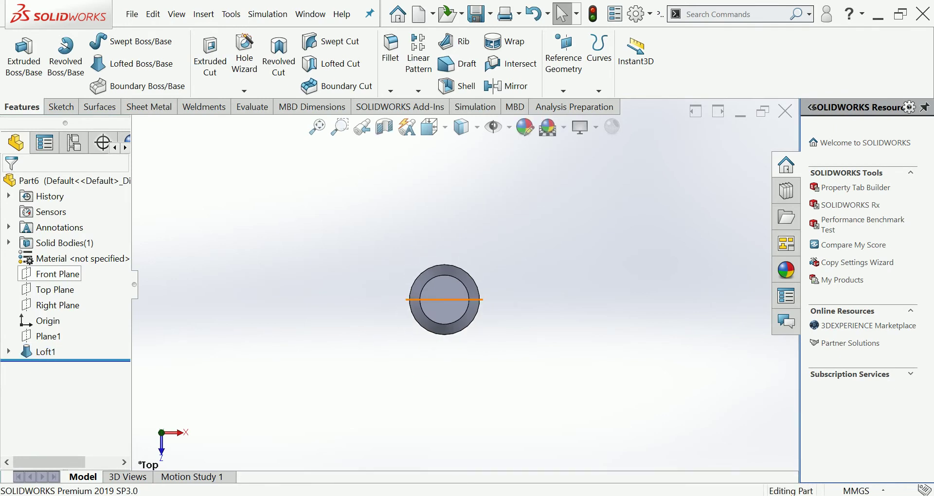
{"action": "left_click", "coordinate": [58, 274]}
{"action": "left_click", "coordinate": [83, 259]}
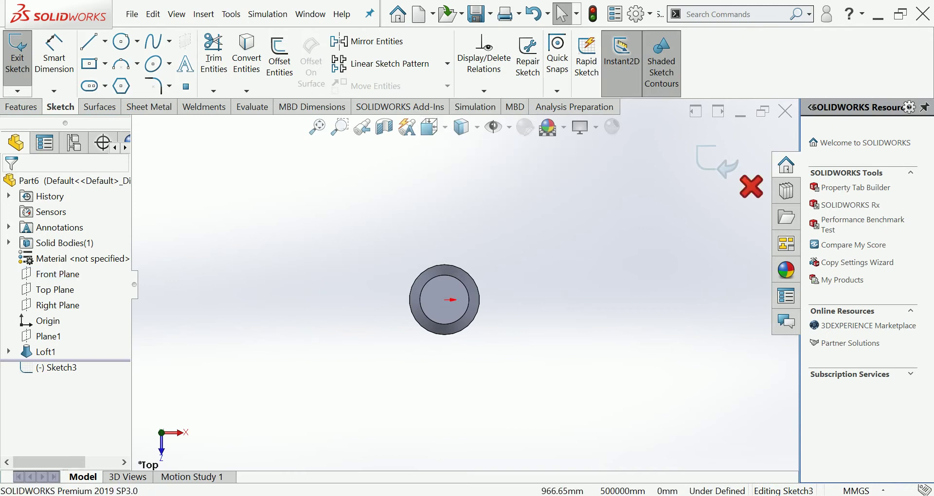
{"action": "left_click", "coordinate": [717, 160]}
{"action": "left_click", "coordinate": [444, 299]}
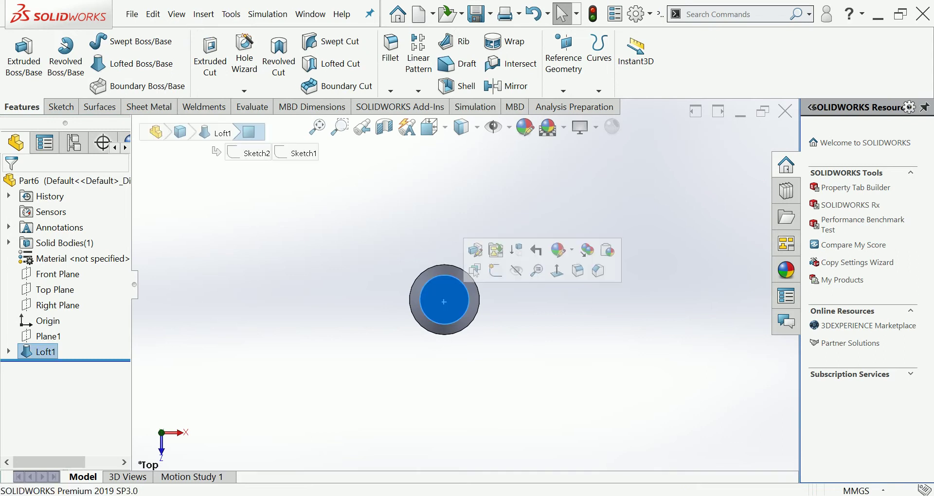
{"action": "left_click", "coordinate": [487, 269]}
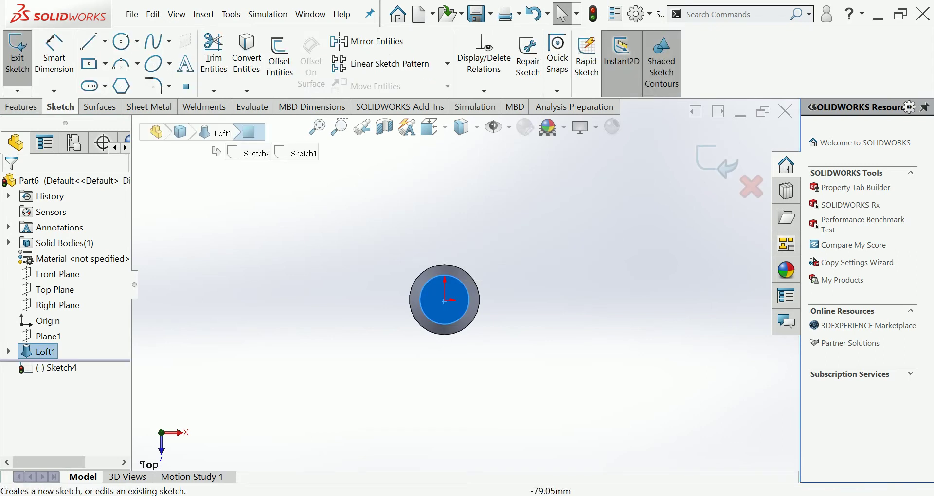
{"action": "left_click", "coordinate": [717, 160]}
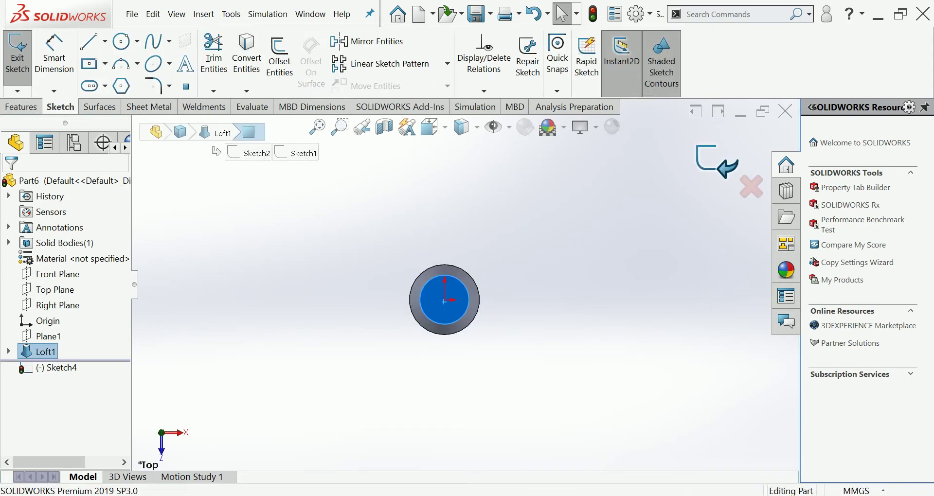
{"action": "left_click", "coordinate": [563, 54]}
{"action": "left_click", "coordinate": [567, 139]}
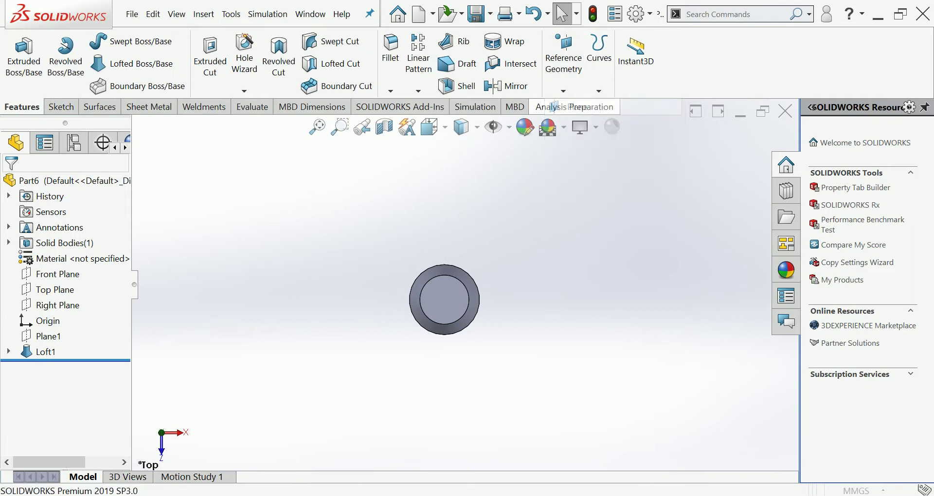
{"action": "left_click", "coordinate": [444, 291]}
Step: Confirm Plane2, offset 1500 mm from the loft's end face, and show the isometric view
{"action": "scroll", "coordinate": [465, 284], "scroll_direction": "up", "scroll_amount": 5}
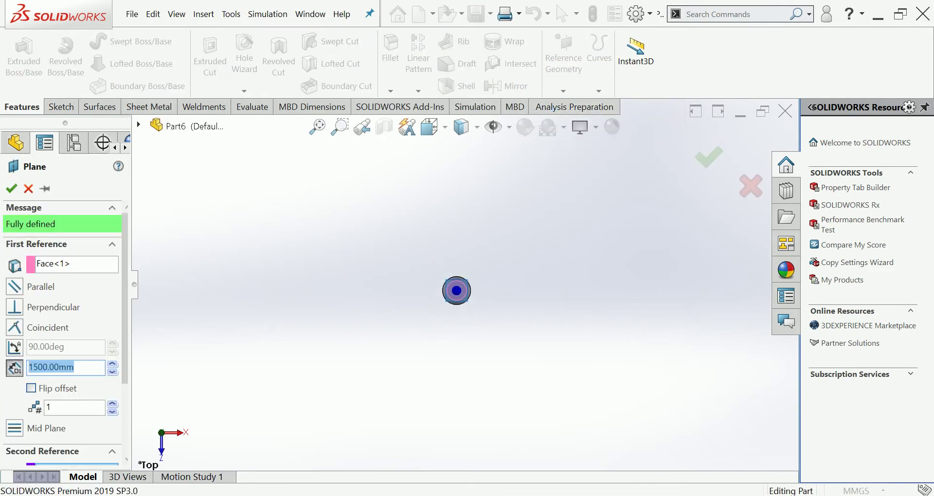
{"action": "key", "text": "shift+Up"}
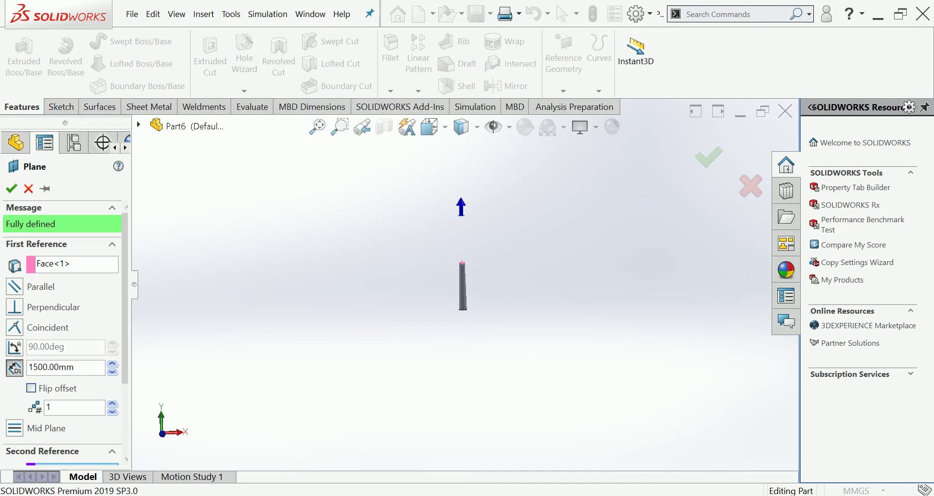
{"action": "left_click", "coordinate": [12, 188]}
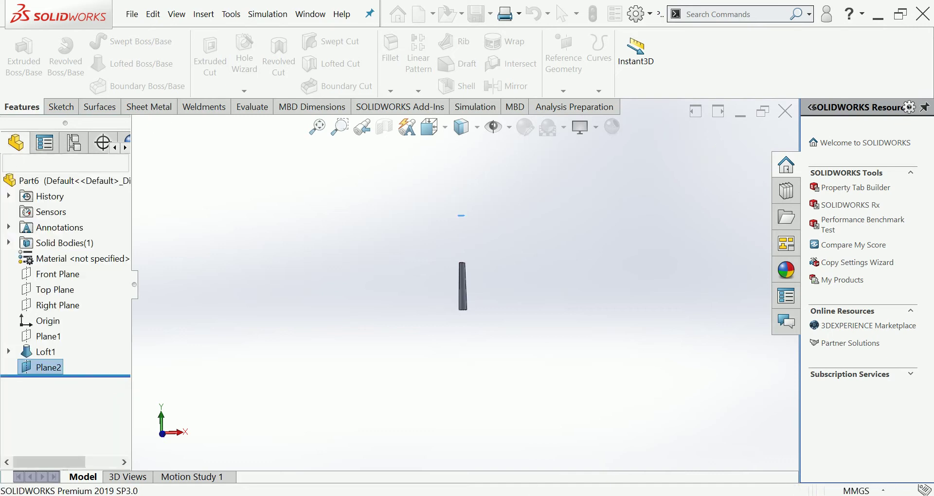
{"action": "key", "text": "ctrl+8"}
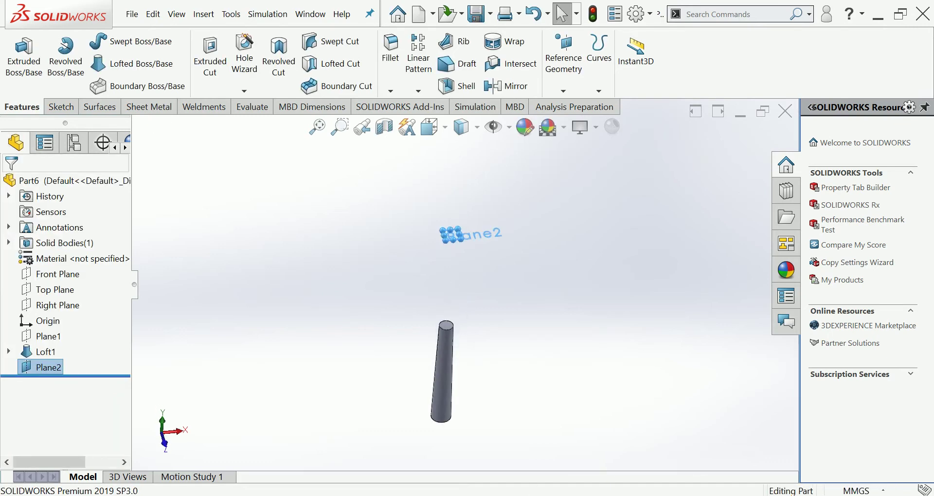
{"action": "right_click", "coordinate": [449, 232]}
Step: Start a sketch on Plane2 and view it normal to the screen
{"action": "left_click", "coordinate": [438, 199]}
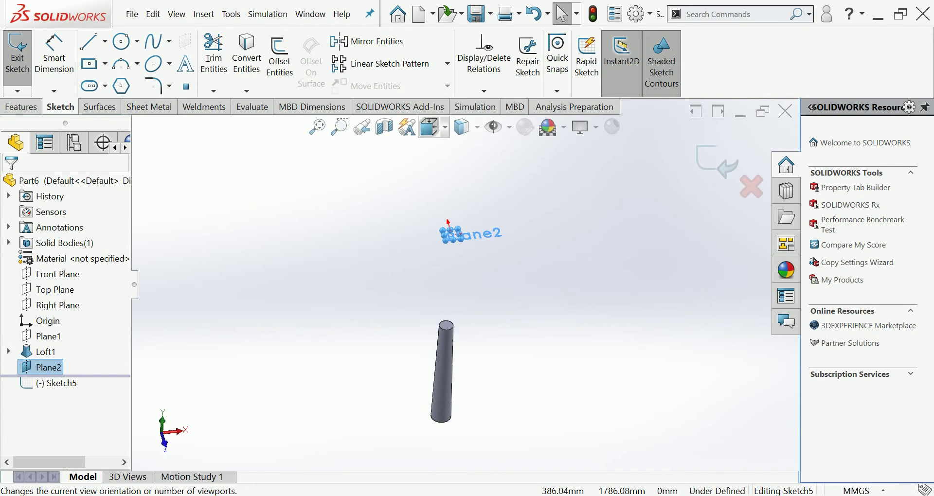
{"action": "left_click", "coordinate": [430, 127]}
{"action": "left_click", "coordinate": [509, 151]}
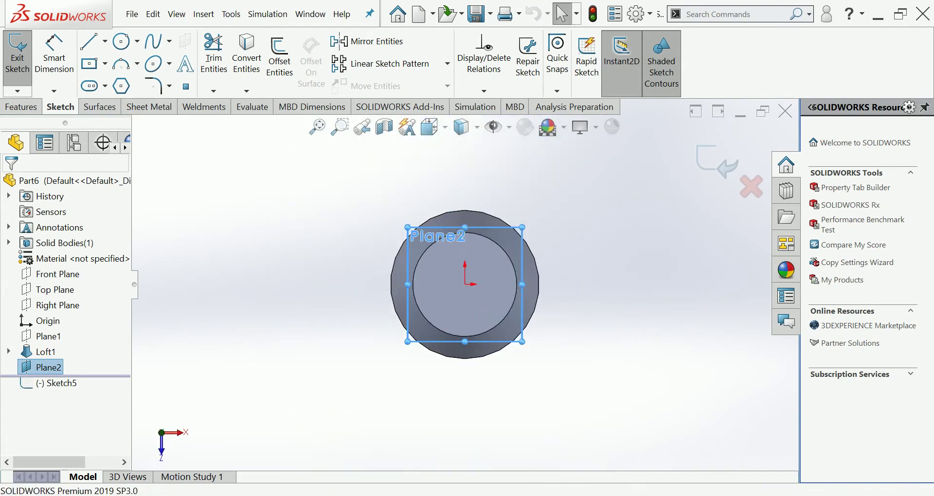
{"action": "scroll", "coordinate": [465, 284], "scroll_direction": "up", "scroll_amount": 5}
{"action": "scroll", "coordinate": [722, 280], "scroll_direction": "down", "scroll_amount": 2}
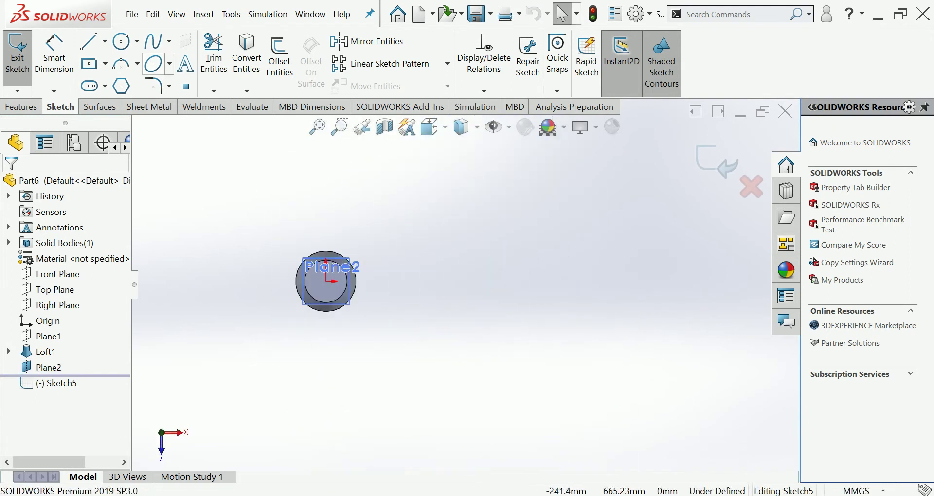
Step: Draw a horizontal centerline from the origin and a small circle at its right end
{"action": "left_click", "coordinate": [105, 41]}
{"action": "left_click", "coordinate": [121, 79]}
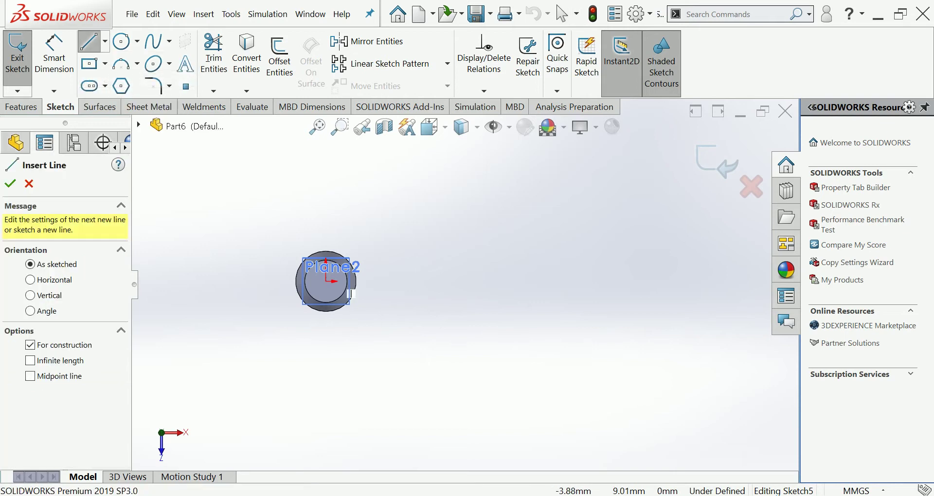
{"action": "left_click", "coordinate": [332, 281]}
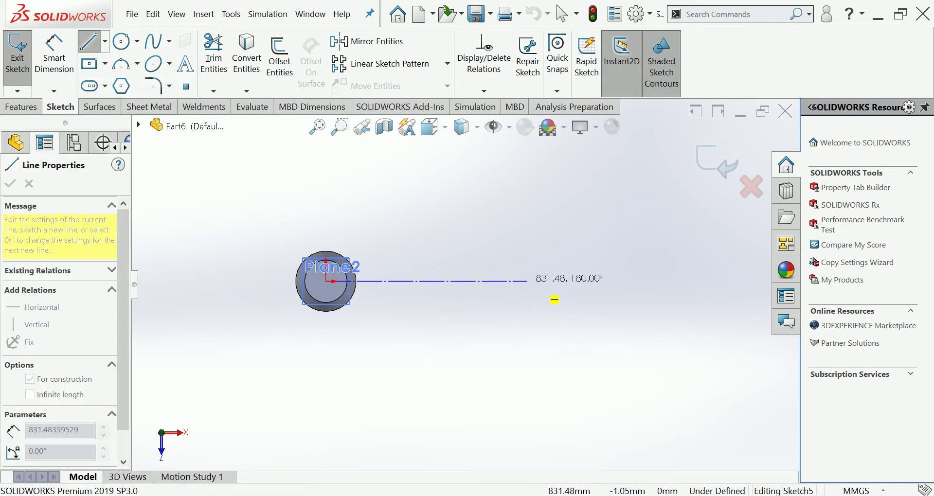
{"action": "left_click", "coordinate": [544, 281]}
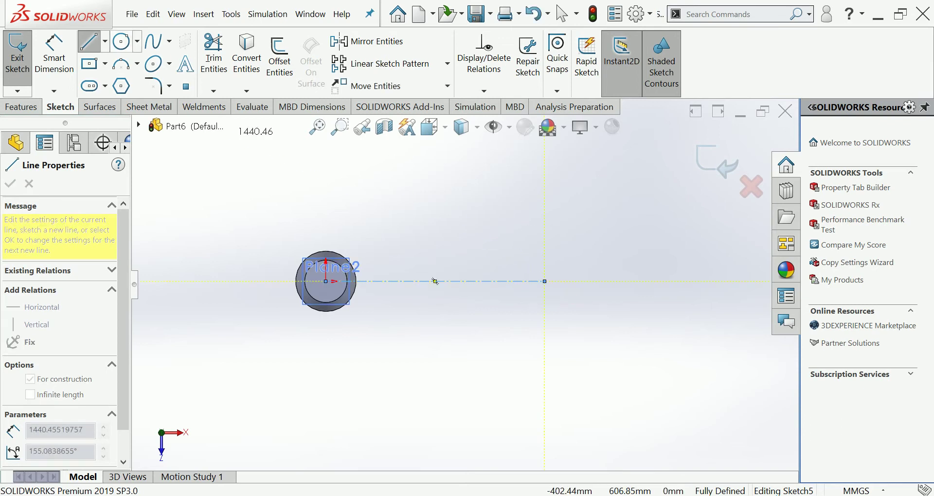
{"action": "left_click", "coordinate": [121, 41]}
{"action": "left_click", "coordinate": [544, 281]}
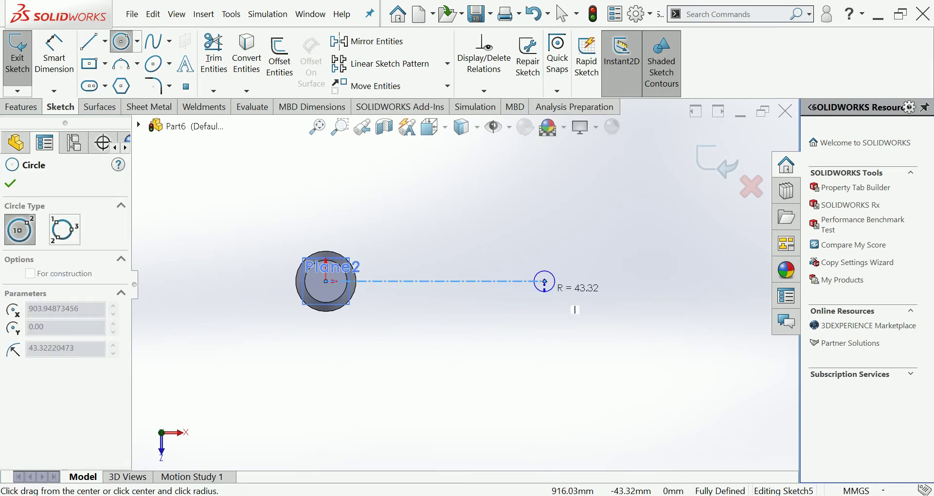
{"action": "left_click", "coordinate": [554, 281]}
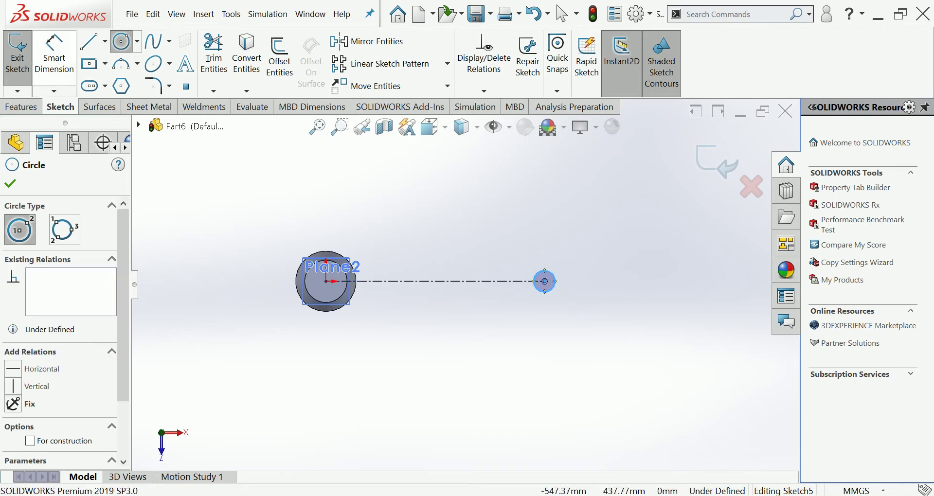
{"action": "left_click", "coordinate": [54, 53]}
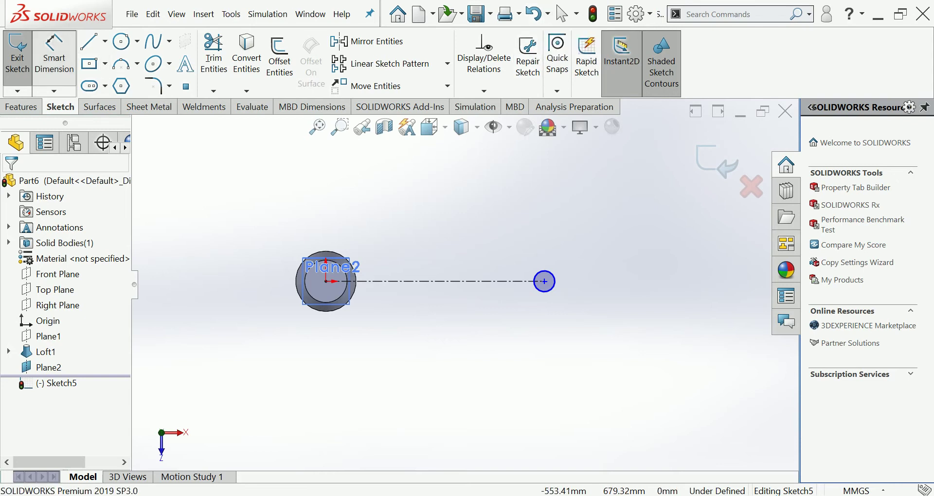
{"action": "left_click", "coordinate": [544, 282]}
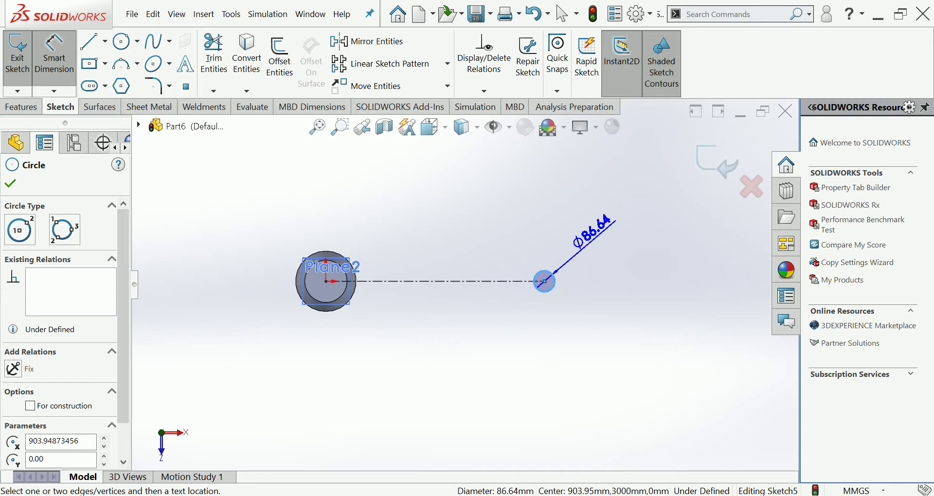
Step: Dimension the circle to Ø76 and the centerline to 850 mm, then close Sketch5
{"action": "left_click", "coordinate": [543, 282]}
{"action": "type", "text": "76"}
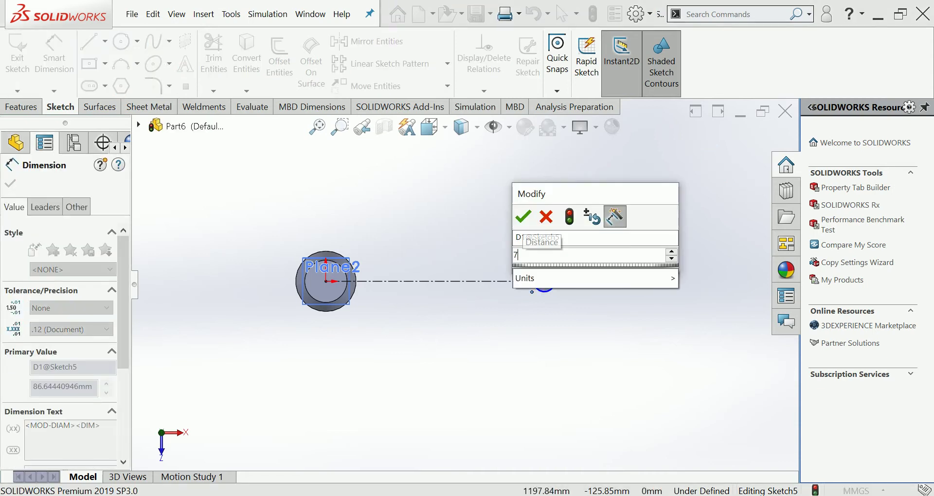
{"action": "key", "text": "Return"}
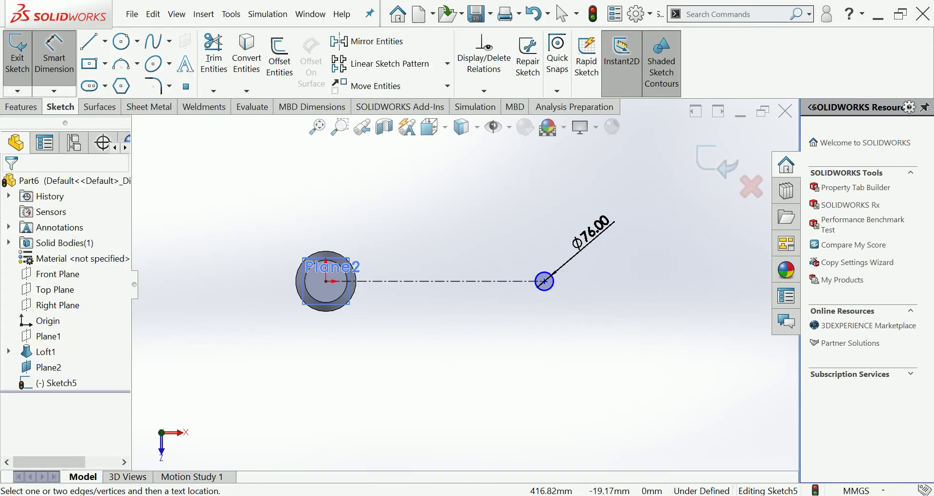
{"action": "left_click", "coordinate": [437, 281]}
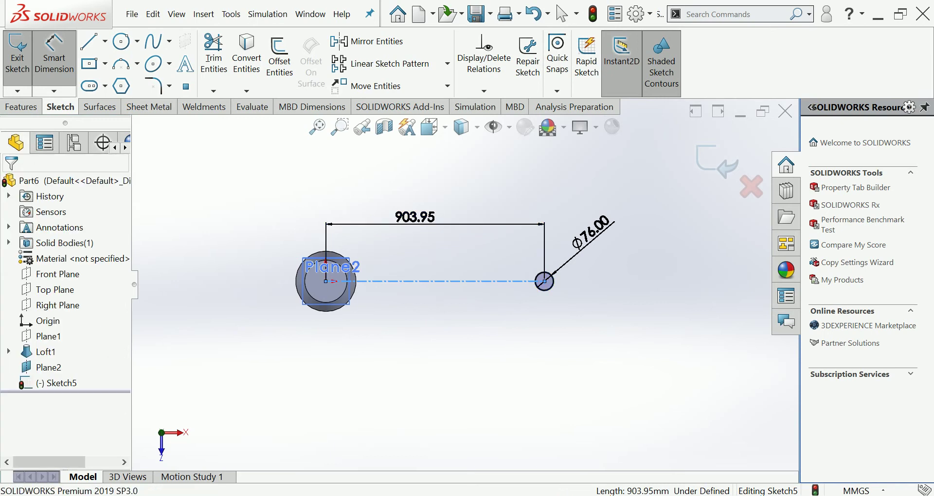
{"action": "left_click", "coordinate": [433, 222]}
{"action": "type", "text": "900"}
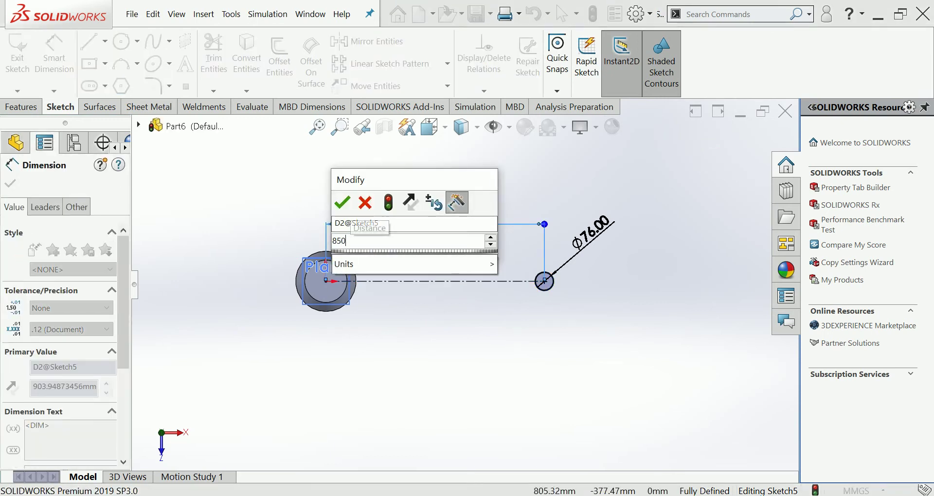
{"action": "key", "text": "Return"}
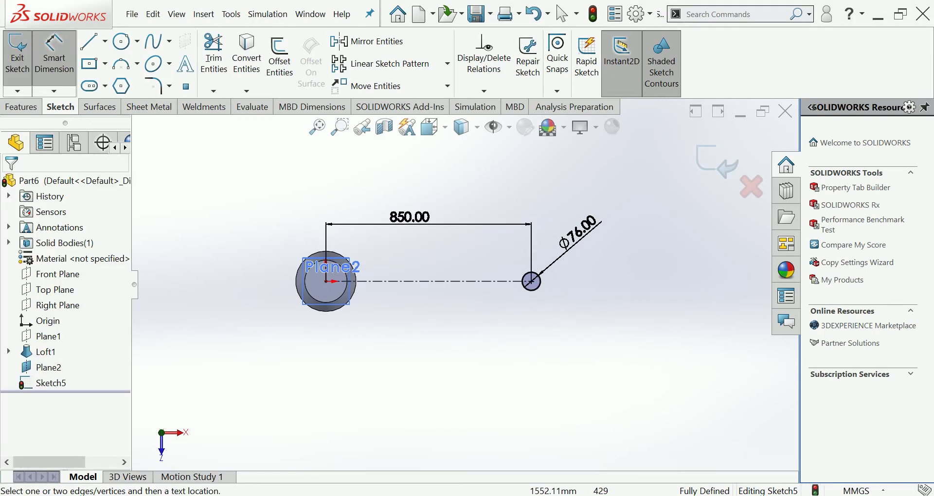
{"action": "left_click", "coordinate": [717, 160]}
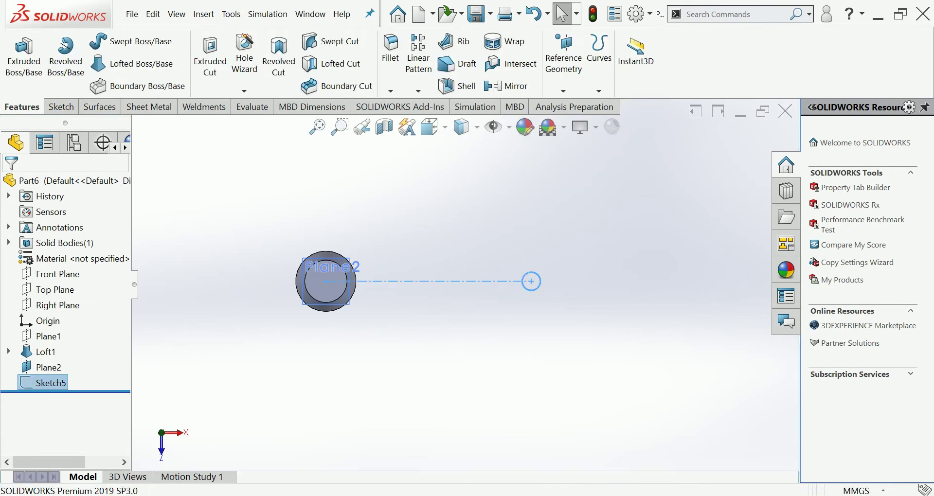
Step: Edit Sketch5 in front view, changing the 850 mm centerline dimension to 1000 mm
{"action": "key", "text": "Down"}
{"action": "key", "text": "Down"}
{"action": "key", "text": "Down"}
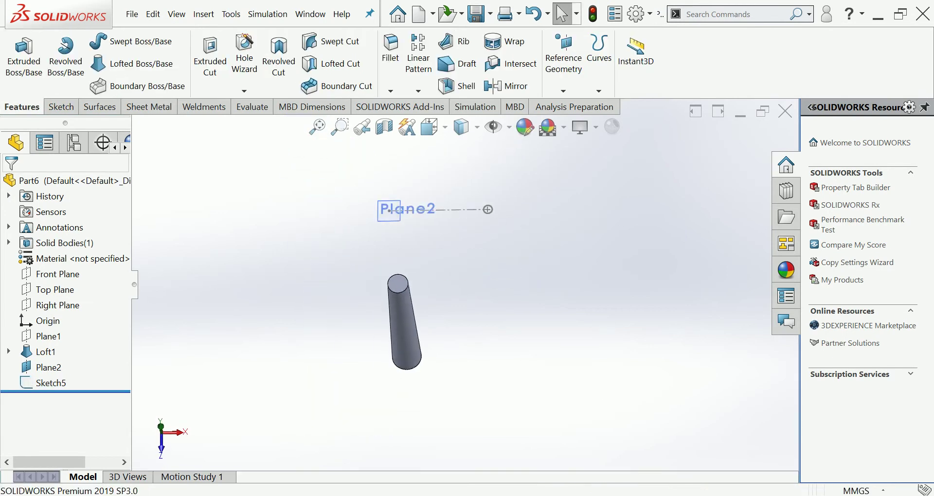
{"action": "key", "text": "Down"}
{"action": "key", "text": "Down"}
{"action": "key", "text": "Down"}
{"action": "key", "text": "Down"}
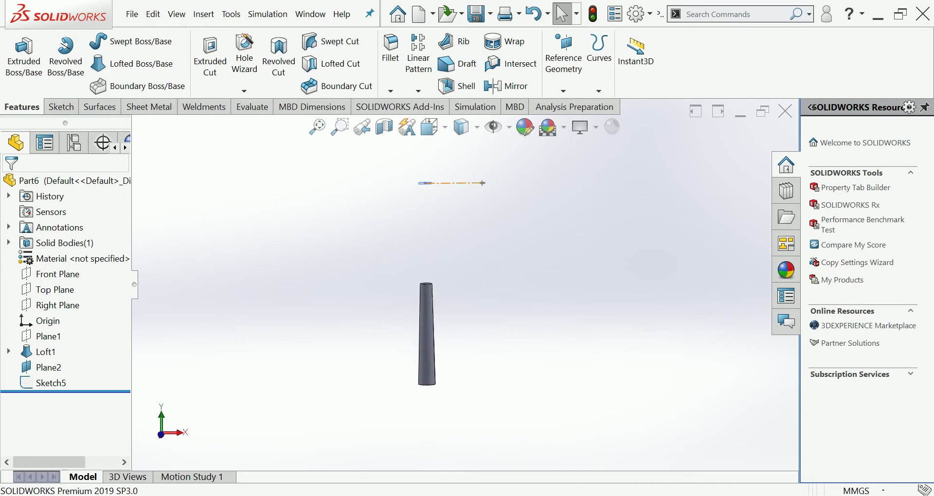
{"action": "left_click", "coordinate": [51, 382]}
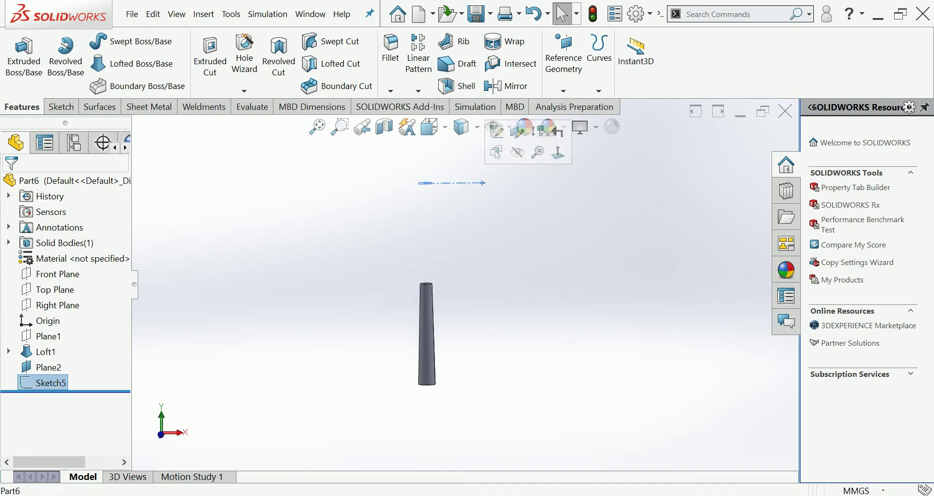
{"action": "left_click", "coordinate": [479, 183]}
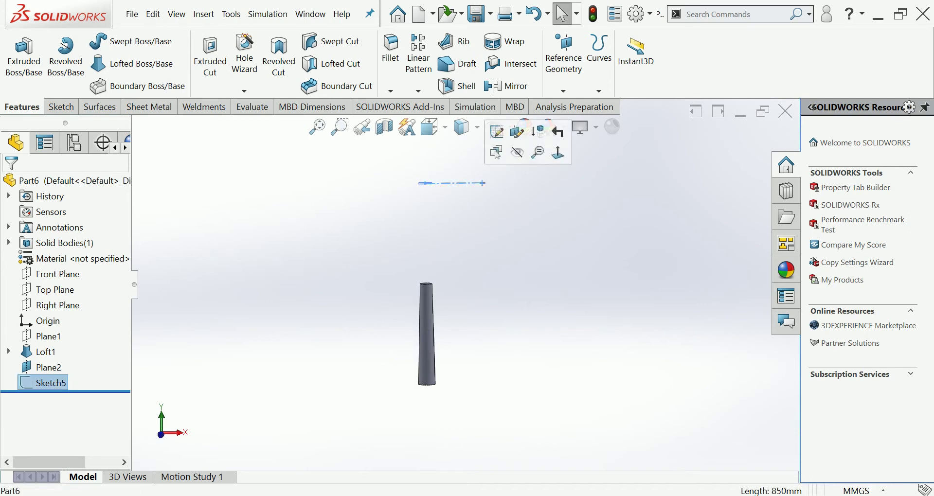
{"action": "left_click", "coordinate": [495, 153]}
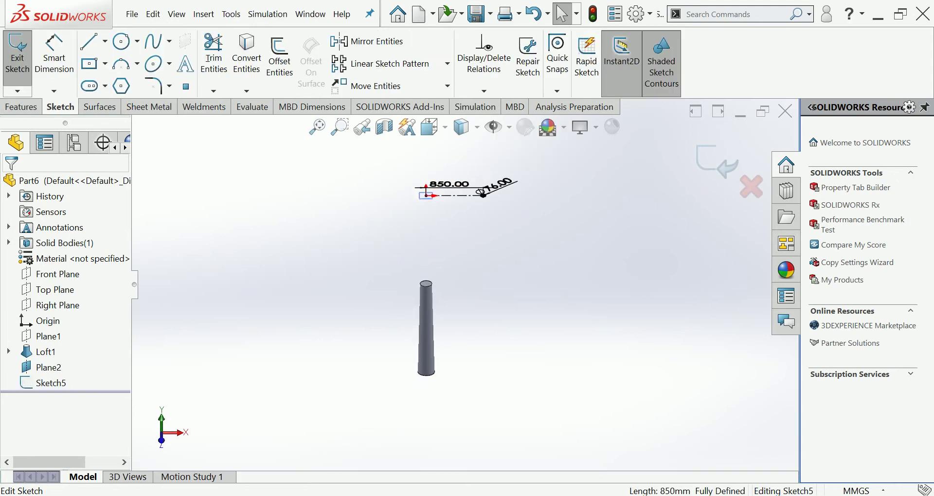
{"action": "left_click", "coordinate": [482, 193]}
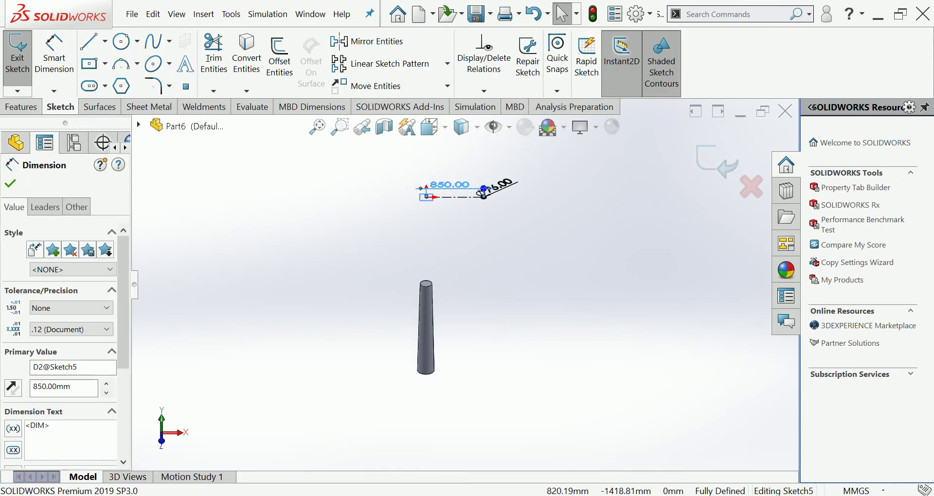
{"action": "double_click", "coordinate": [482, 193]}
{"action": "type", "text": "1000"}
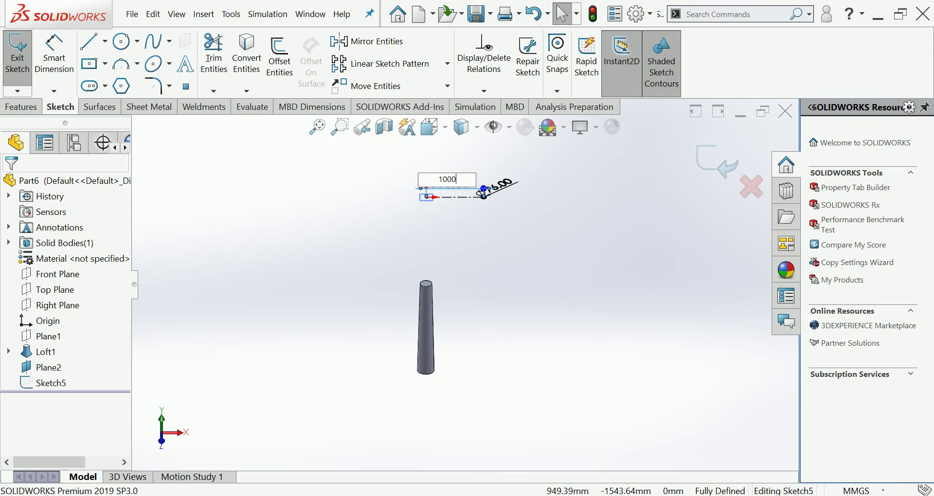
{"action": "key", "text": "Return"}
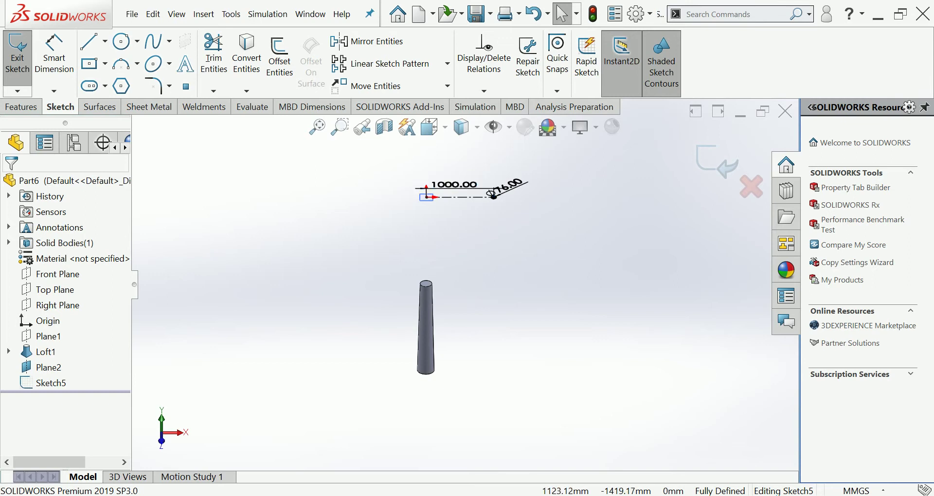
{"action": "key", "text": "ctrl+b"}
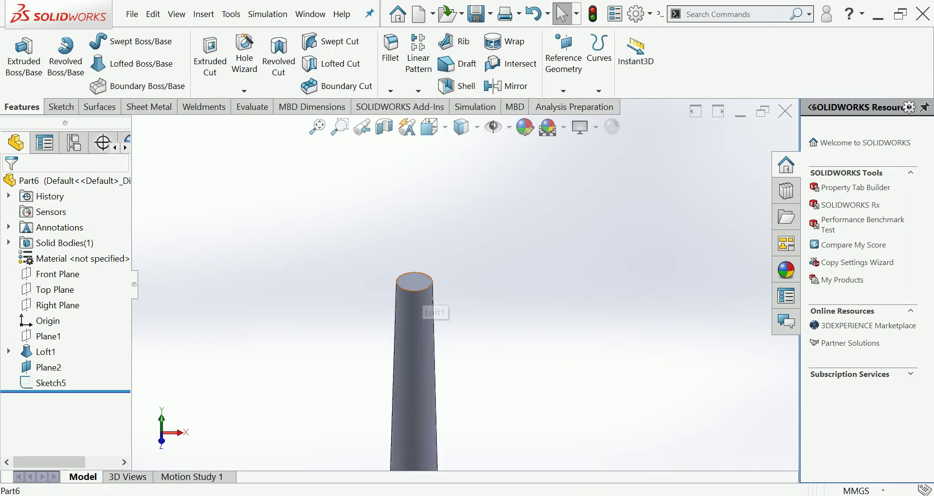
Step: Create Sketch6 on the cone's top face by converting its circular edge
{"action": "left_click", "coordinate": [414, 281]}
{"action": "left_click", "coordinate": [537, 231]}
{"action": "left_click", "coordinate": [246, 53]}
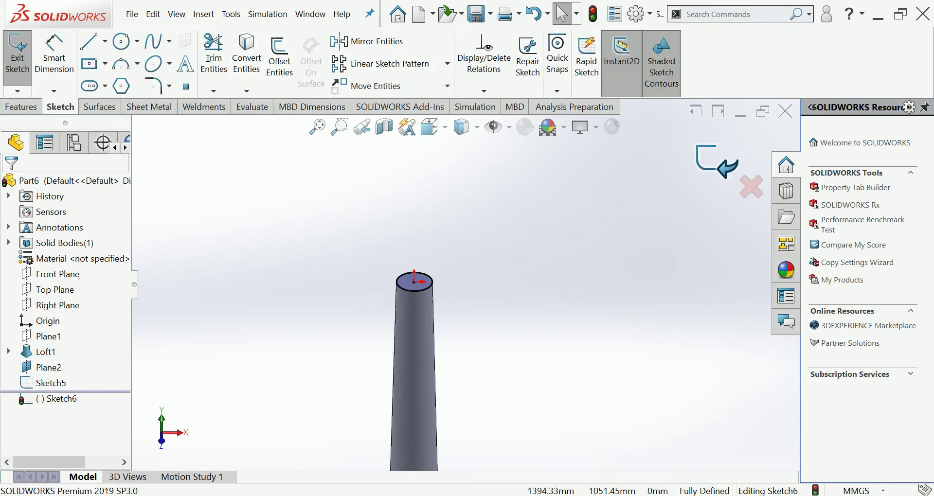
{"action": "key", "text": "ctrl+b"}
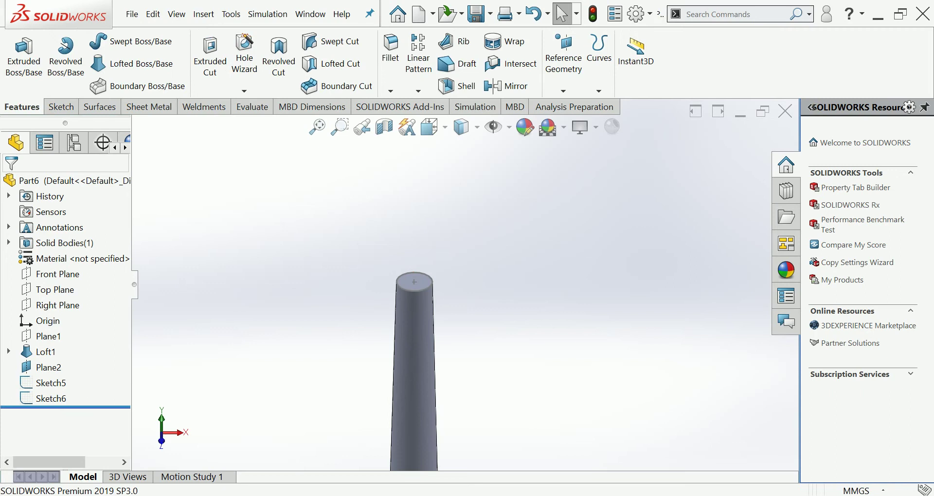
Step: Show the model from the Front view and select the Front Plane
{"action": "left_click", "coordinate": [429, 127]}
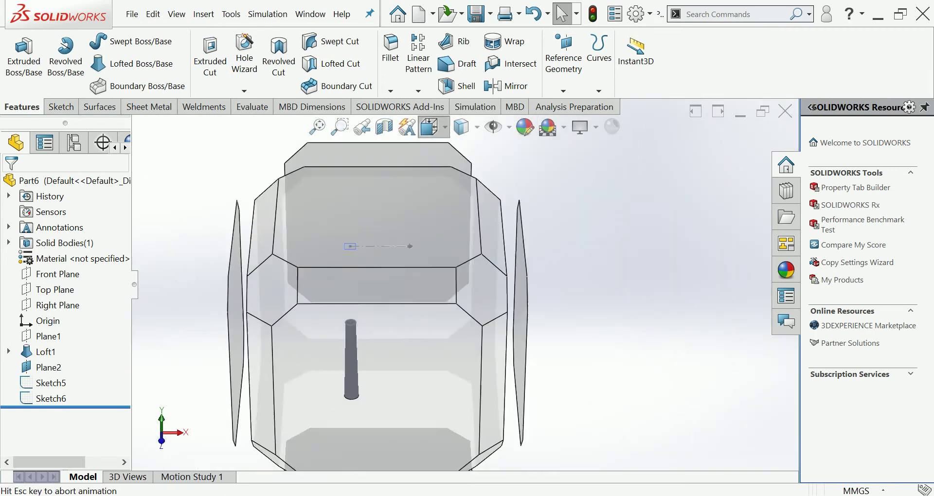
{"action": "left_click", "coordinate": [453, 196]}
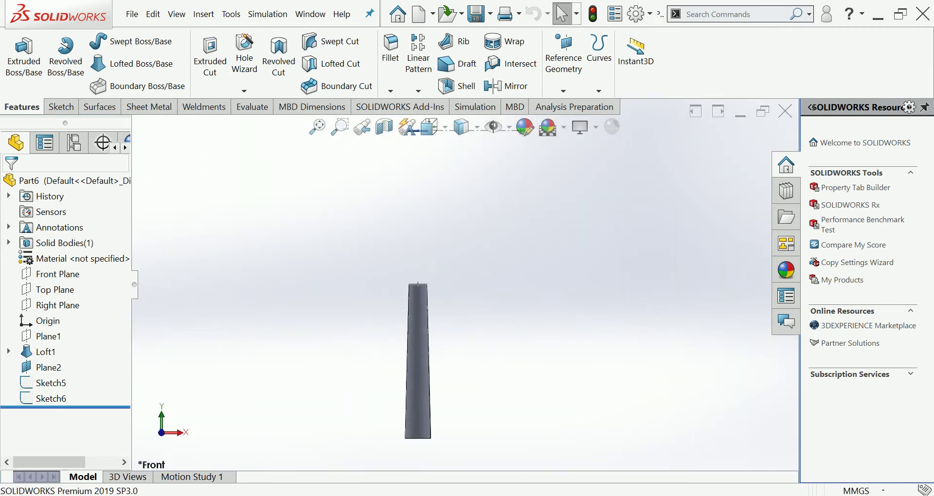
{"action": "scroll", "coordinate": [546, 165], "scroll_direction": "down", "scroll_amount": 2}
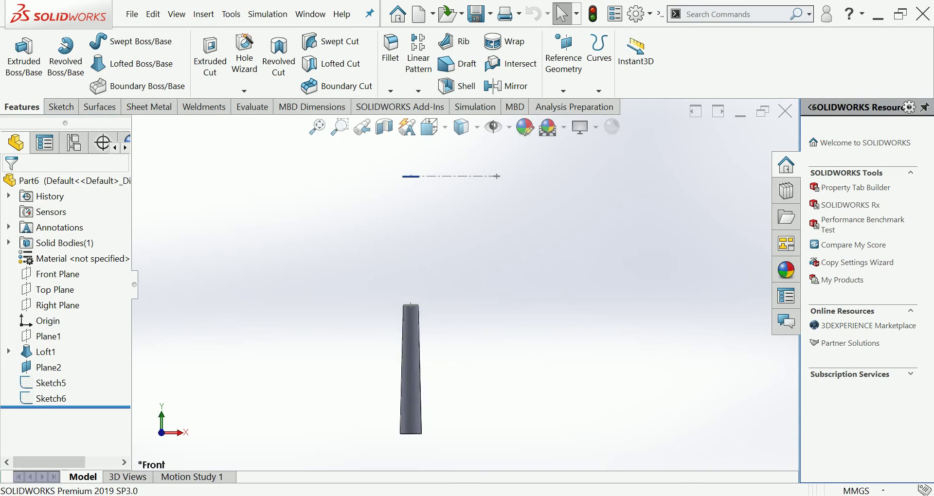
{"action": "left_click", "coordinate": [54, 274]}
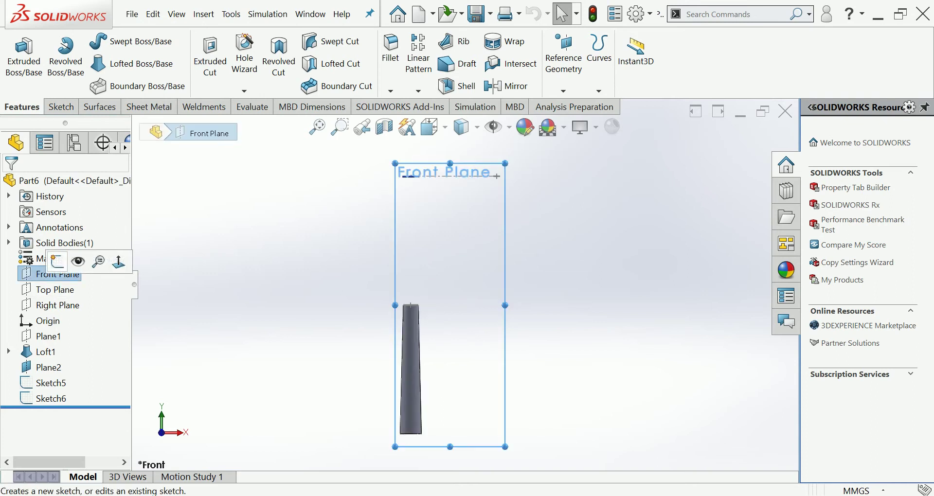
Step: On the Front Plane, sketch a three-point arc from the cone top to the centerline's end
{"action": "left_click", "coordinate": [57, 261]}
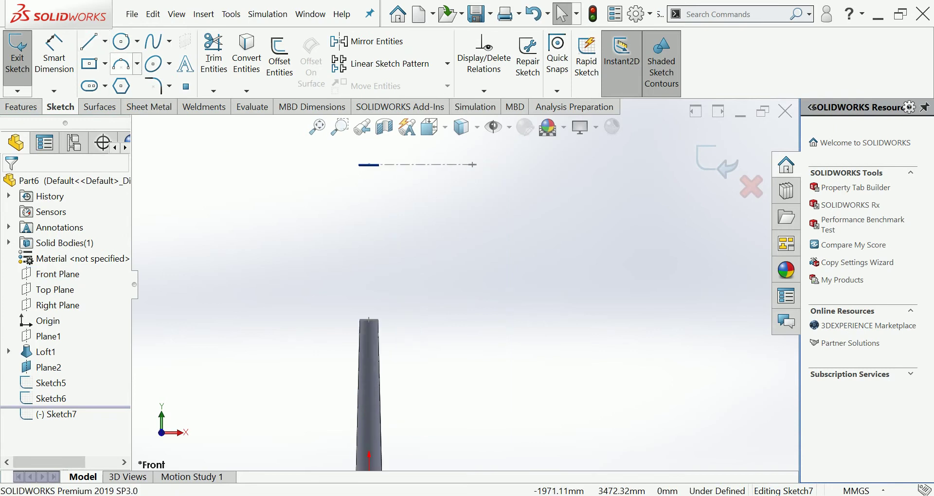
{"action": "left_click", "coordinate": [121, 63]}
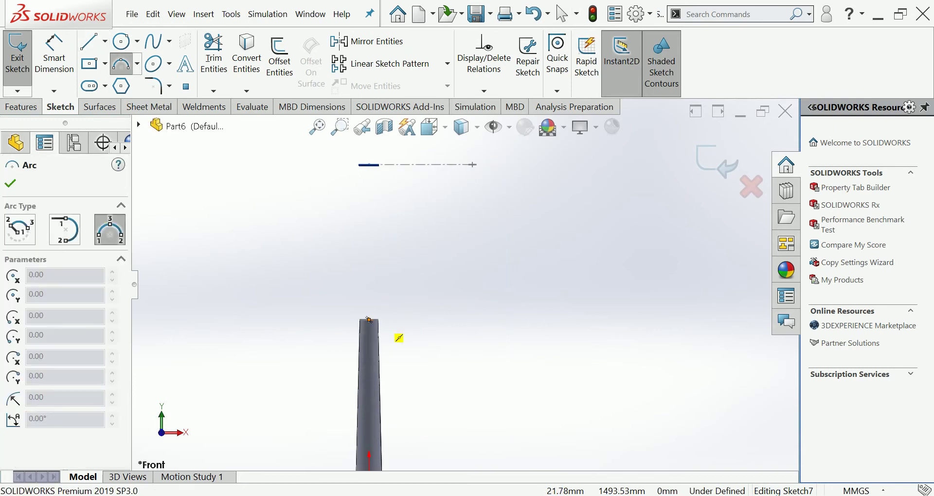
{"action": "left_click", "coordinate": [368, 319]}
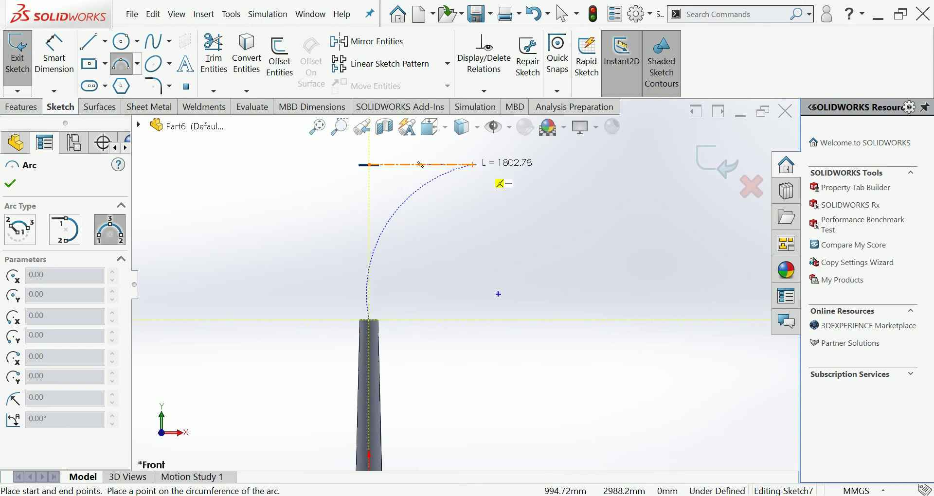
{"action": "scroll", "coordinate": [476, 164], "scroll_direction": "down", "scroll_amount": 3}
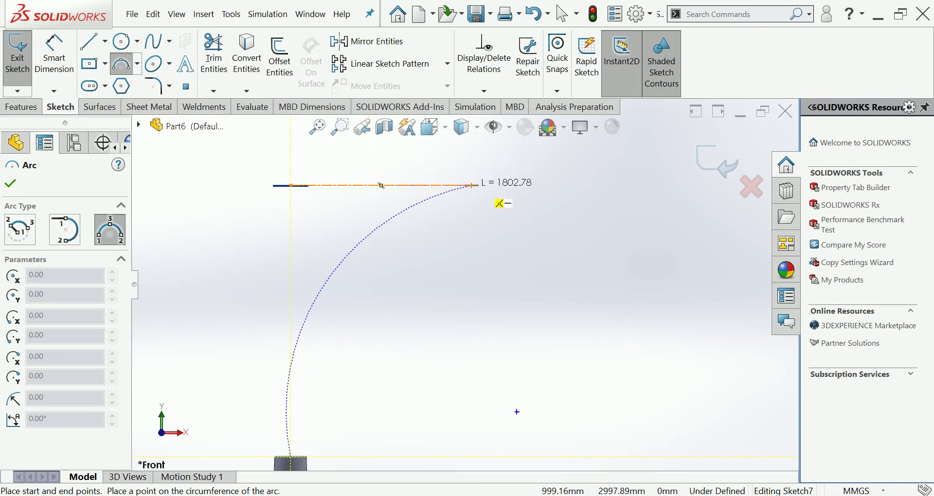
{"action": "scroll", "coordinate": [475, 185], "scroll_direction": "down", "scroll_amount": 3}
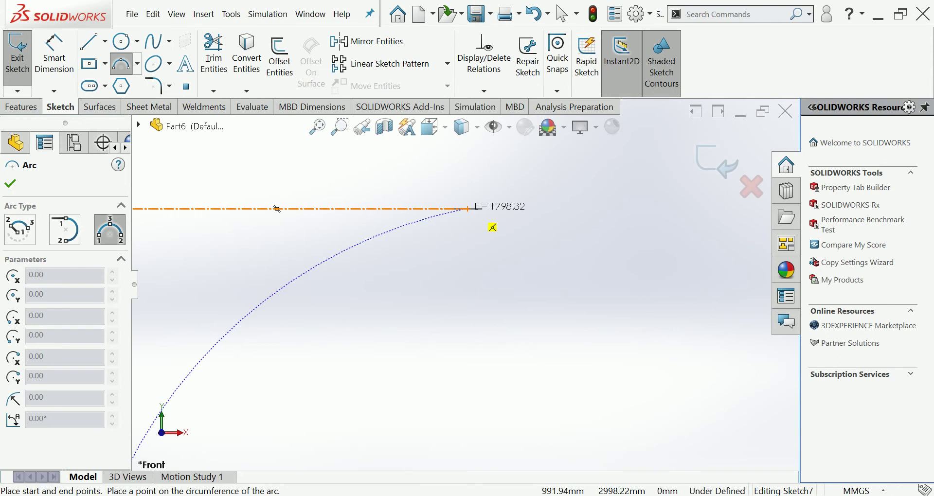
{"action": "left_click", "coordinate": [479, 214]}
{"action": "scroll", "coordinate": [466, 263], "scroll_direction": "up", "scroll_amount": 3}
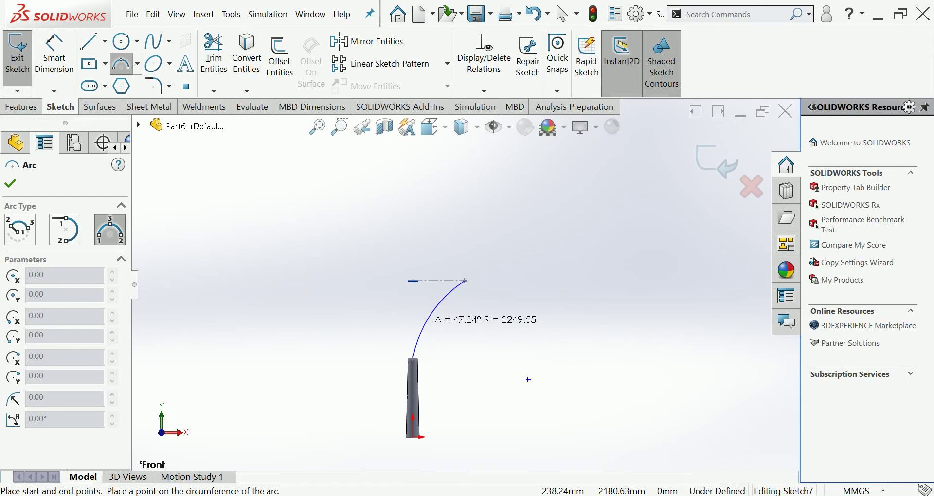
{"action": "left_click", "coordinate": [424, 316]}
{"action": "scroll", "coordinate": [461, 293], "scroll_direction": "down", "scroll_amount": 5}
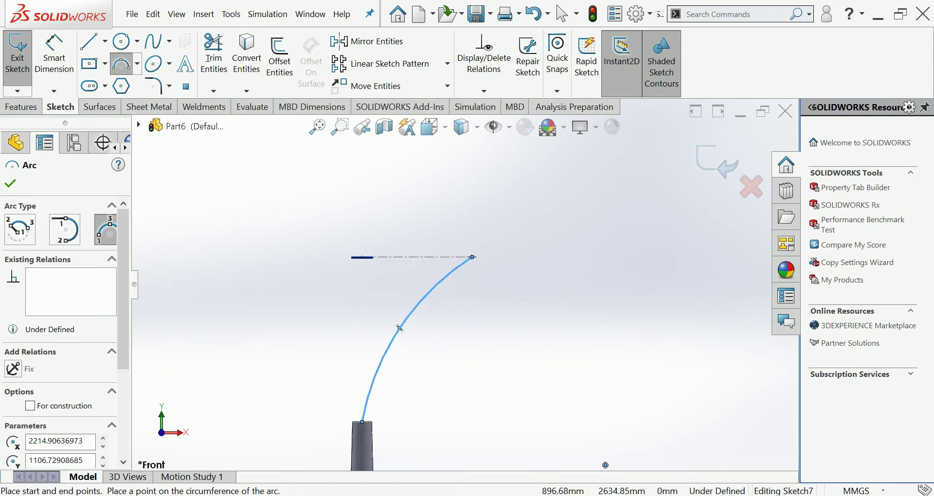
{"action": "scroll", "coordinate": [486, 241], "scroll_direction": "down", "scroll_amount": 3}
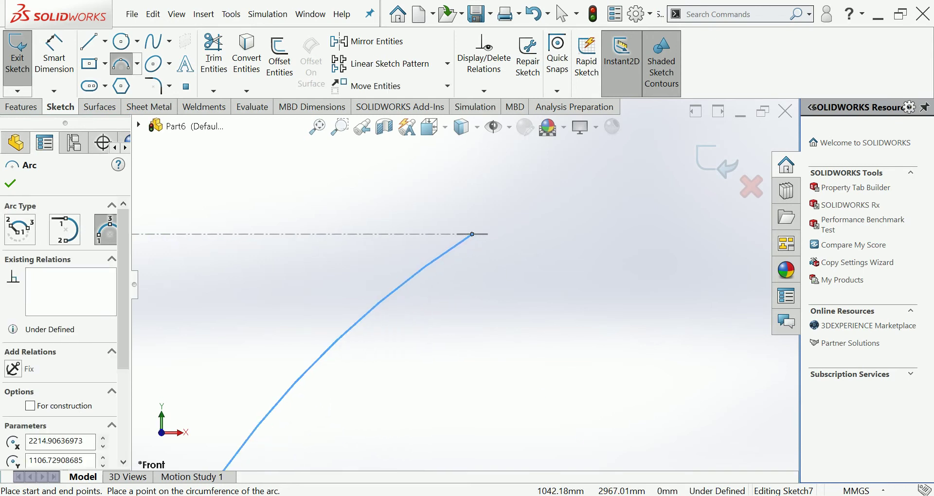
{"action": "key", "text": "Escape"}
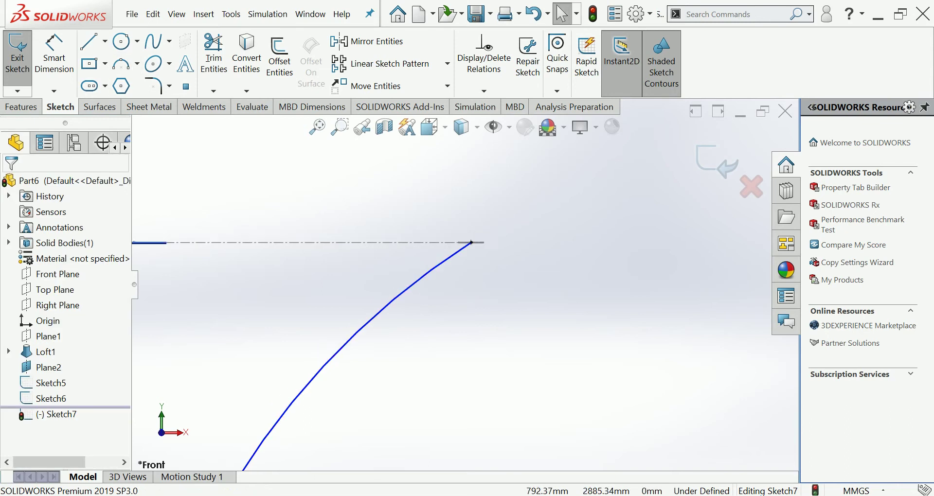
{"action": "scroll", "coordinate": [471, 242], "scroll_direction": "up", "scroll_amount": 5}
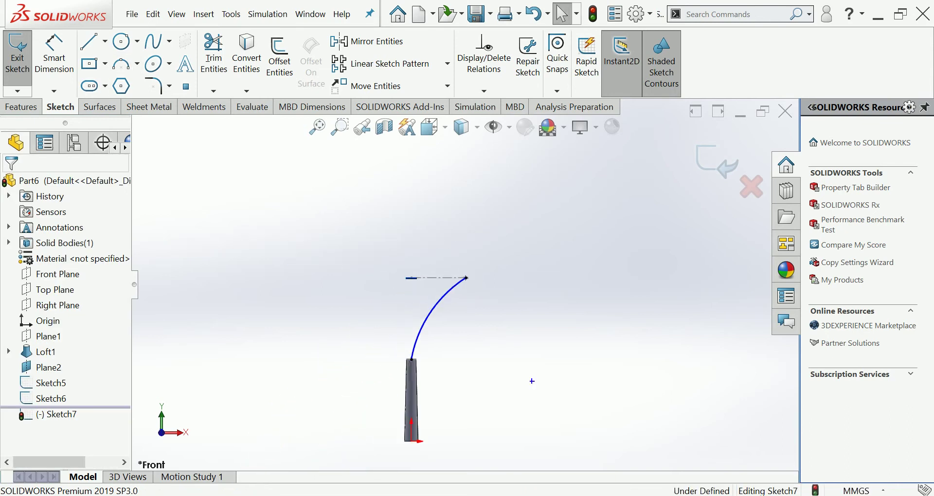
{"action": "left_click", "coordinate": [717, 161]}
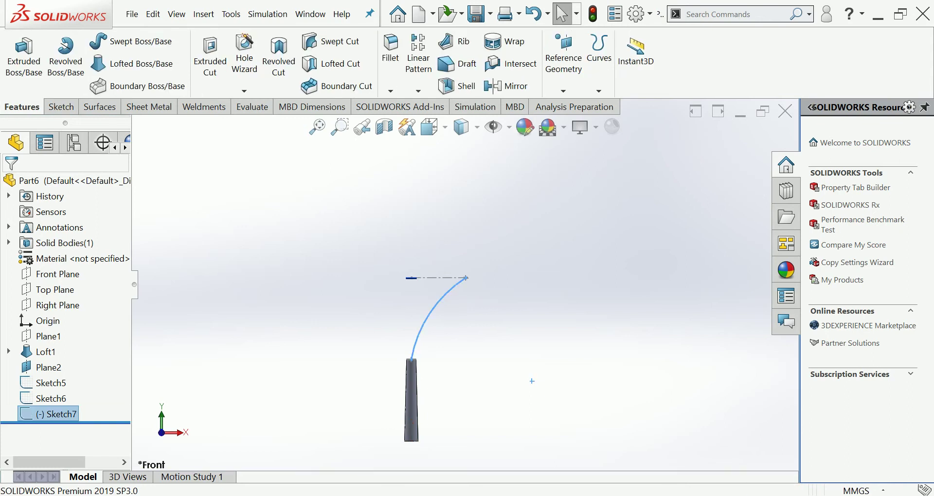
{"action": "scroll", "coordinate": [413, 374], "scroll_direction": "down", "scroll_amount": 3}
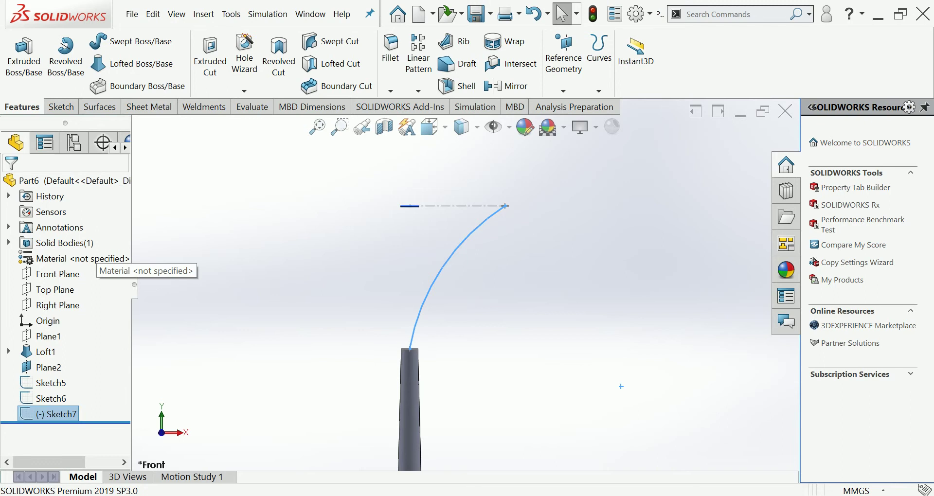
{"action": "key", "text": "Escape"}
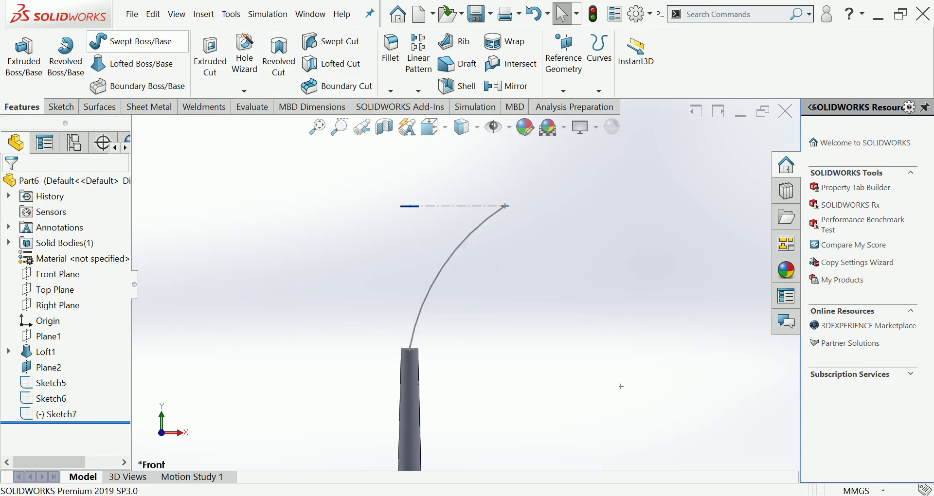
{"action": "left_click", "coordinate": [99, 42]}
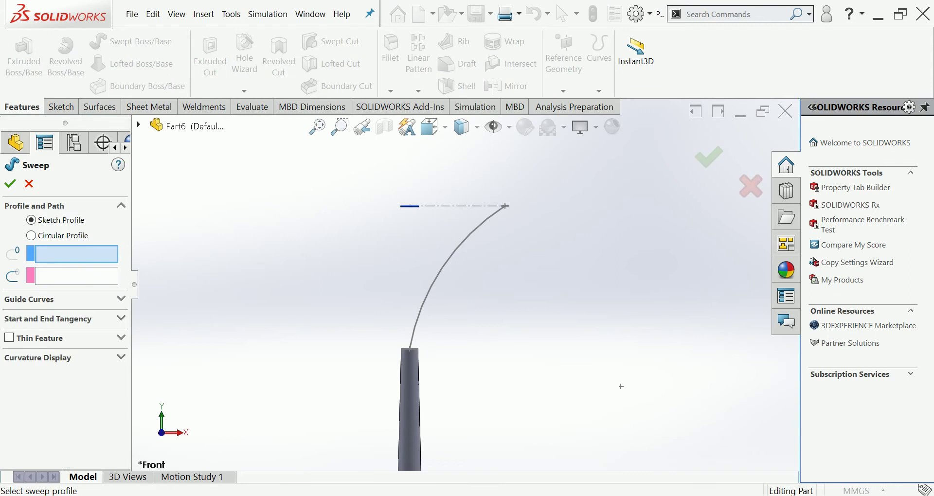
{"action": "left_click", "coordinate": [486, 221]}
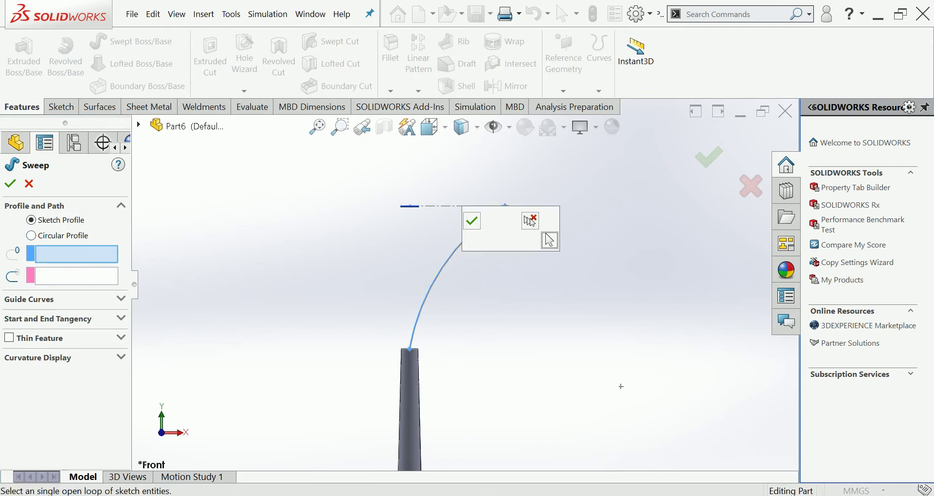
{"action": "left_click", "coordinate": [530, 222]}
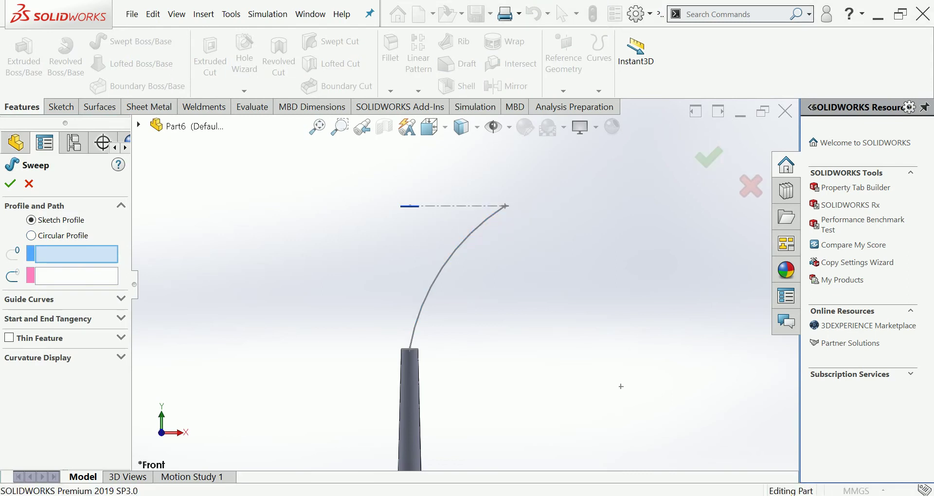
{"action": "left_click", "coordinate": [31, 236]}
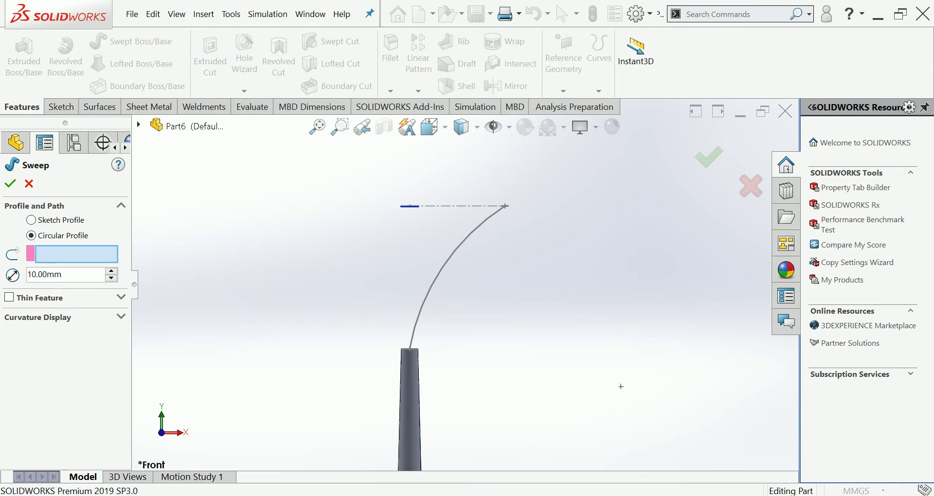
{"action": "left_click", "coordinate": [445, 262]}
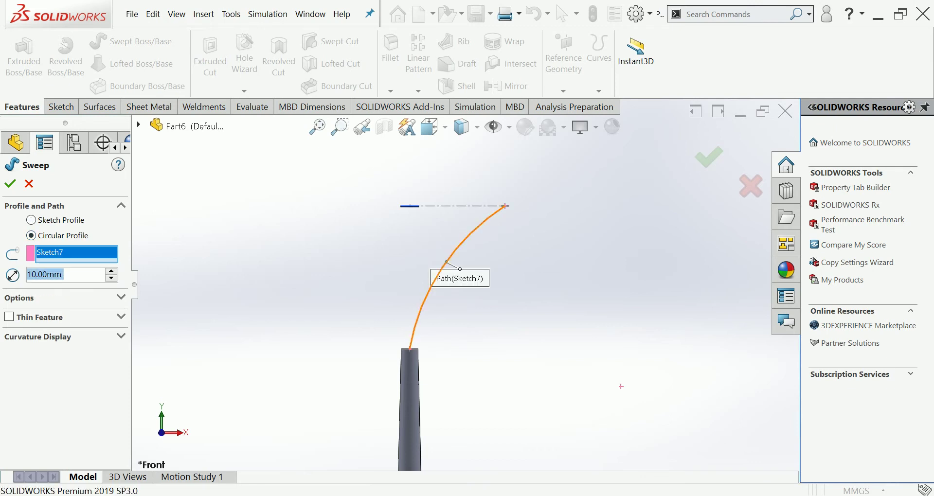
{"action": "left_click", "coordinate": [29, 183]}
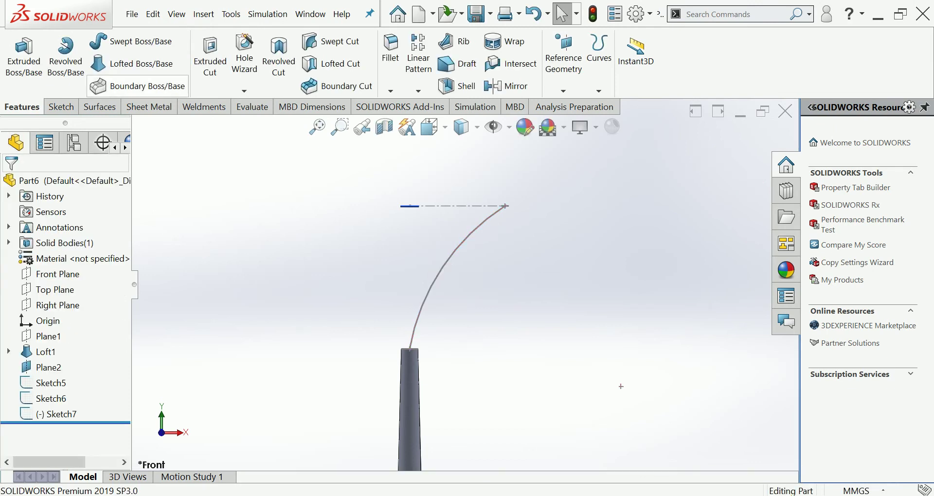
{"action": "left_click", "coordinate": [139, 63]}
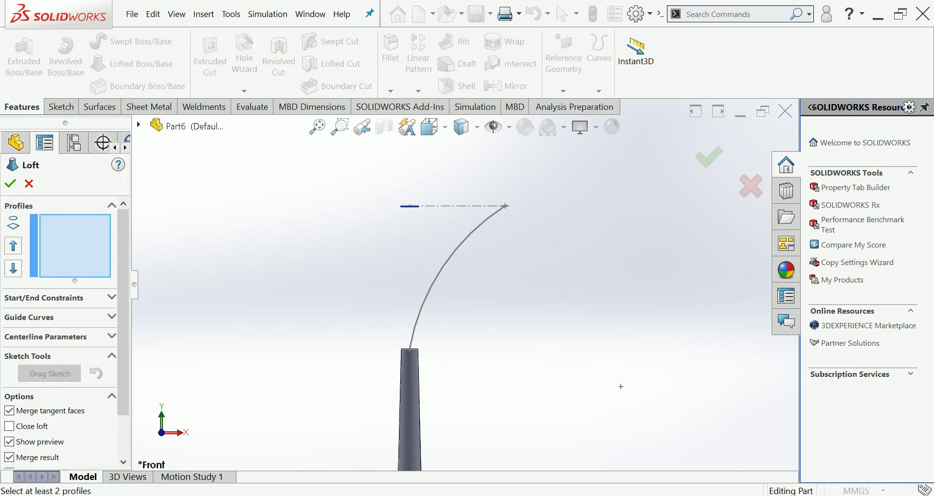
Step: Create Loft2 from the pole's top circle Sketch6 to Sketch5, guided by the Sketch7 centerline
{"action": "middle_click_drag", "start_coordinate": [612, 390], "coordinate": [611, 418]}
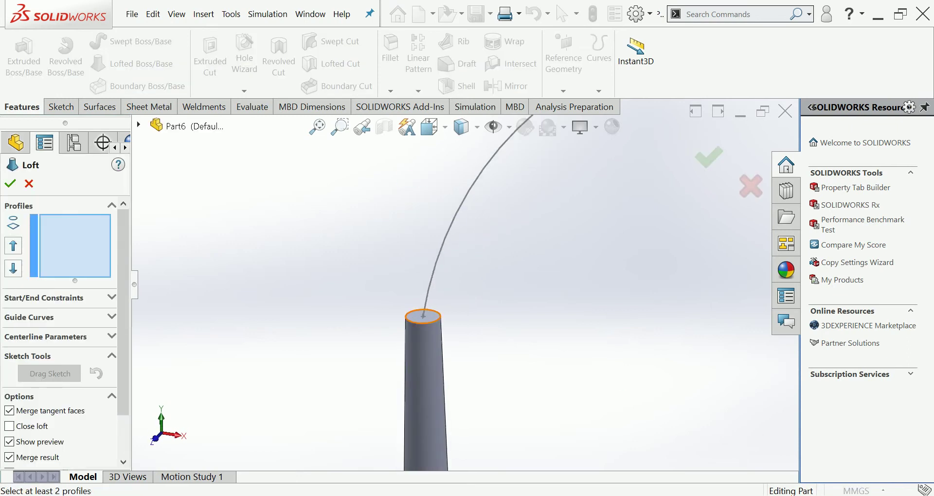
{"action": "left_click", "coordinate": [440, 317]}
{"action": "middle_click_drag", "start_coordinate": [440, 317], "coordinate": [472, 195]}
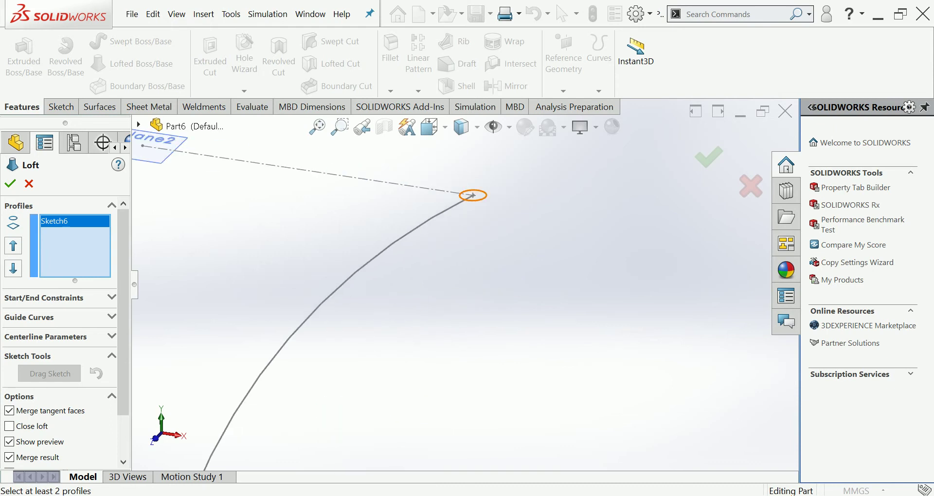
{"action": "left_click", "coordinate": [472, 194]}
{"action": "middle_click_drag", "start_coordinate": [471, 194], "coordinate": [583, 450]}
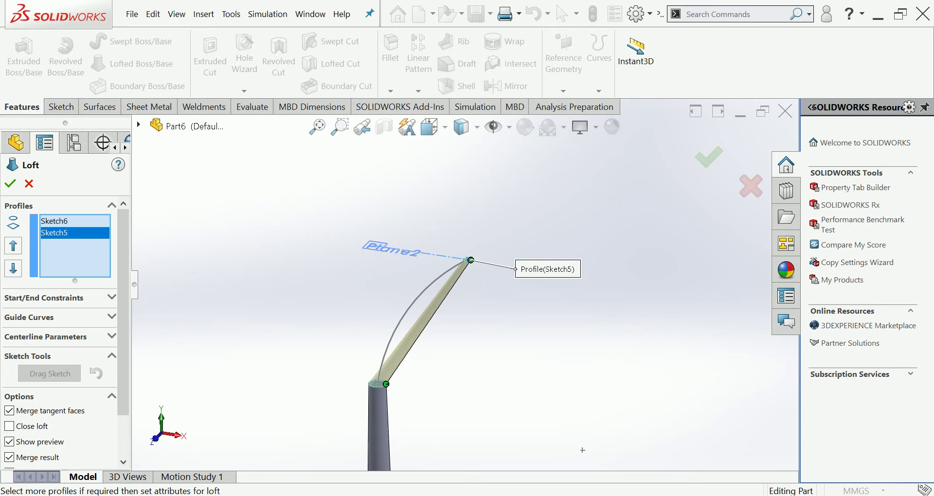
{"action": "left_click", "coordinate": [45, 336]}
{"action": "left_click", "coordinate": [391, 338]}
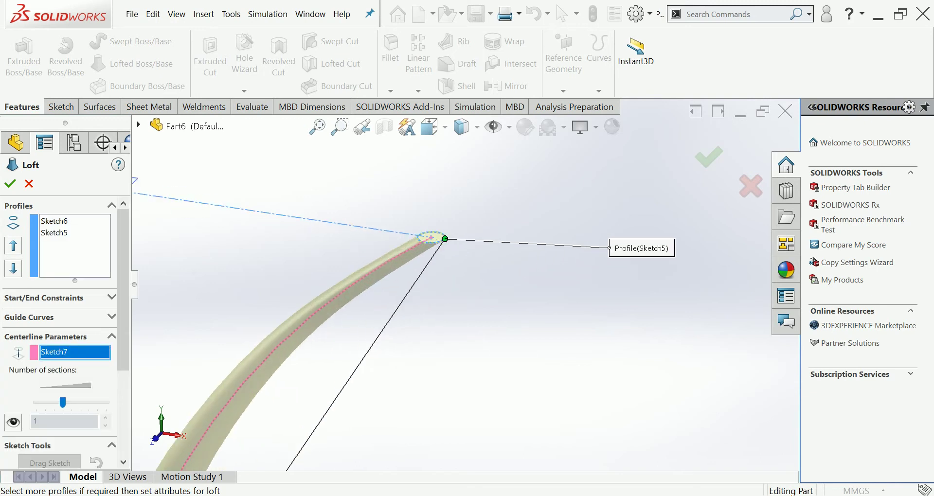
{"action": "middle_click_drag", "start_coordinate": [582, 450], "coordinate": [556, 437]}
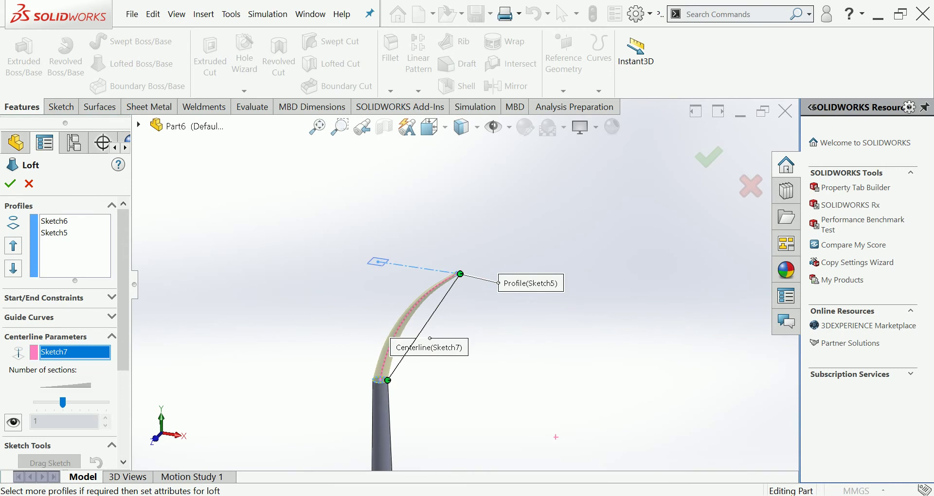
{"action": "key", "text": "Return"}
{"action": "scroll", "coordinate": [423, 346], "scroll_direction": "down", "scroll_amount": 5}
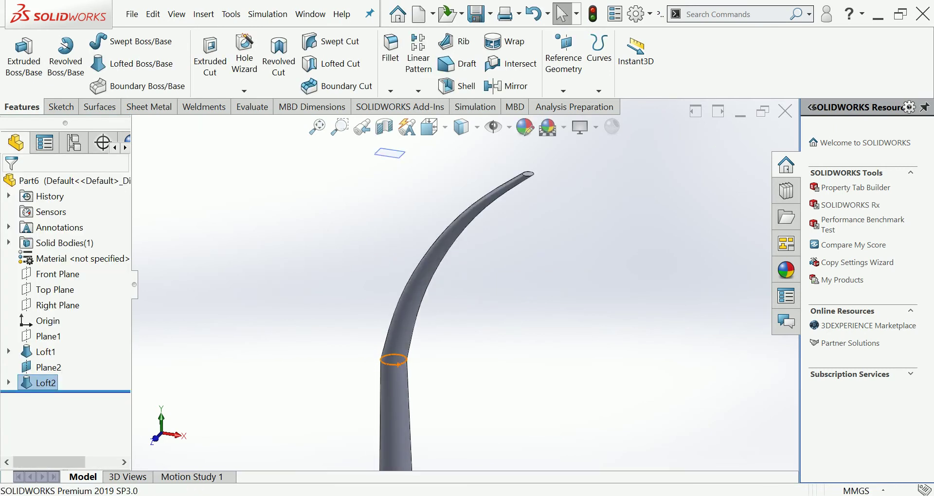
Step: Expand Loft2 and inspect its Sketch6 and Sketch5 profile sketches
{"action": "left_click", "coordinate": [8, 383]}
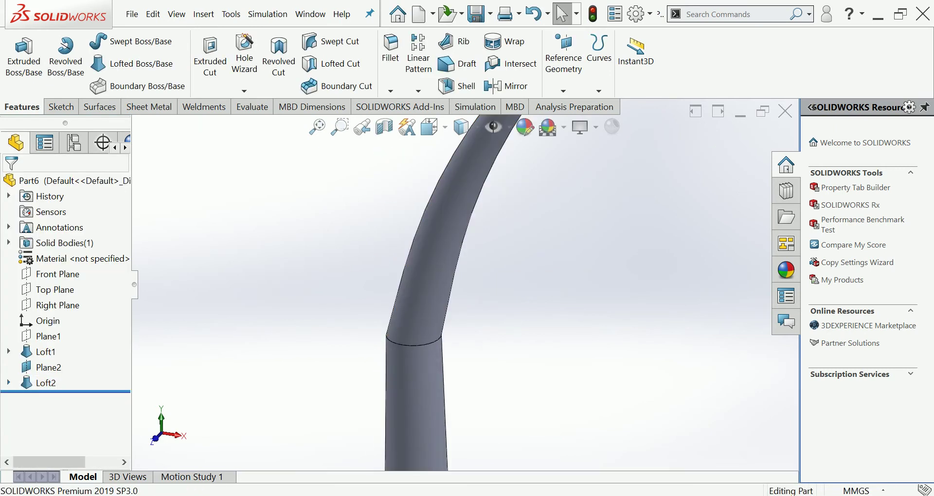
{"action": "left_click", "coordinate": [68, 398]}
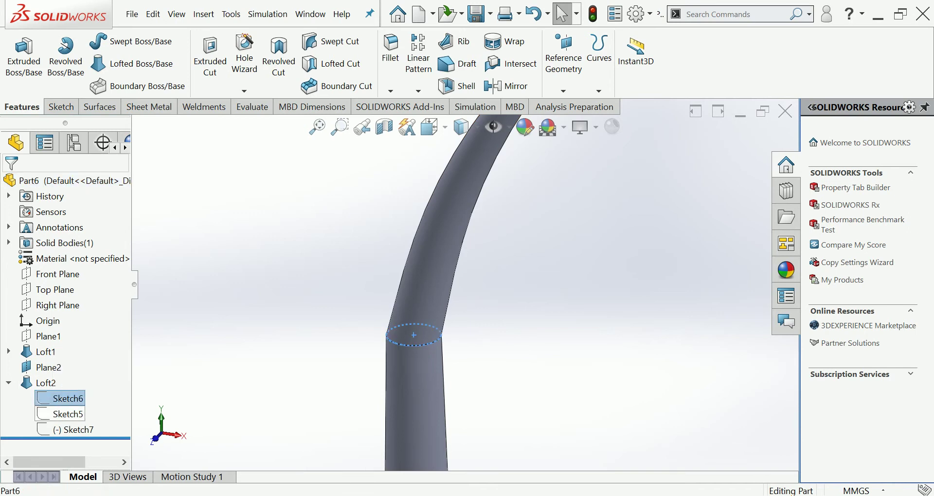
{"action": "left_click", "coordinate": [68, 413]}
{"action": "left_click", "coordinate": [68, 398]}
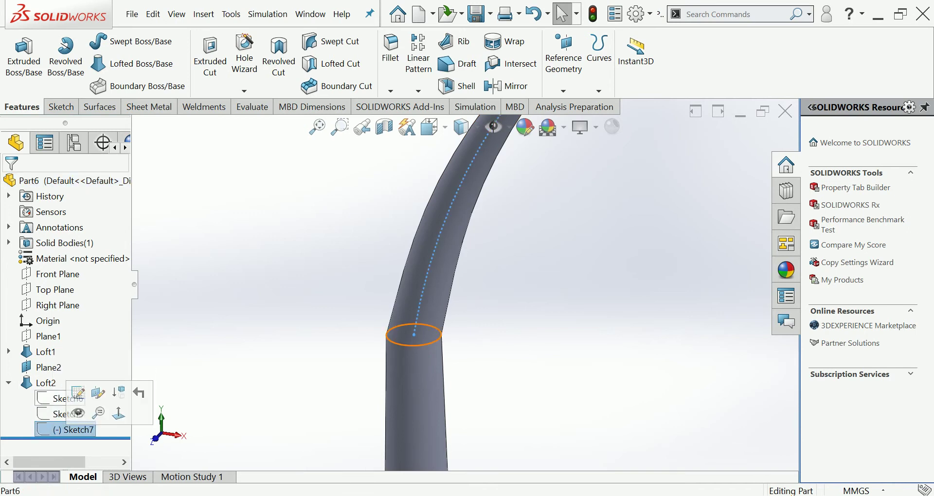
{"action": "scroll", "coordinate": [464, 283], "scroll_direction": "up", "scroll_amount": 3}
{"action": "scroll", "coordinate": [464, 283], "scroll_direction": "up", "scroll_amount": 2}
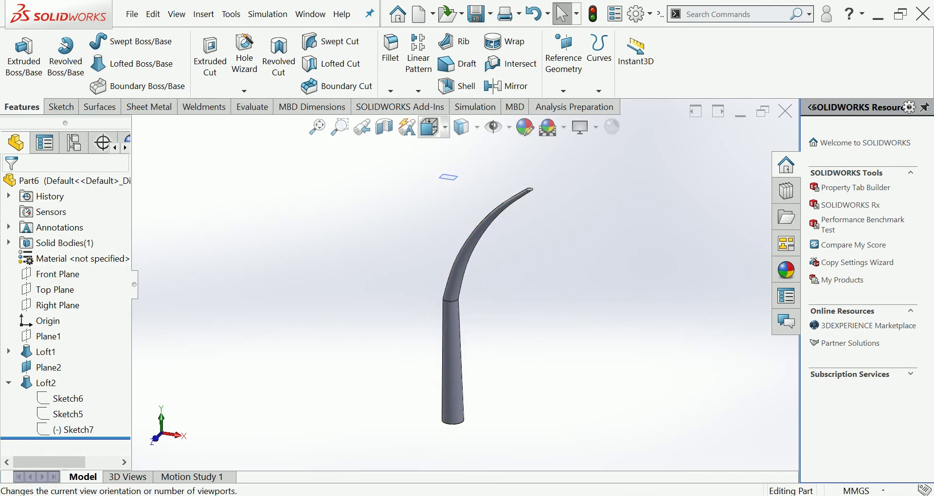
Step: Switch to the Front view and start a new sketch on the Front Plane
{"action": "left_click", "coordinate": [430, 127]}
{"action": "key", "text": "ctrl+1"}
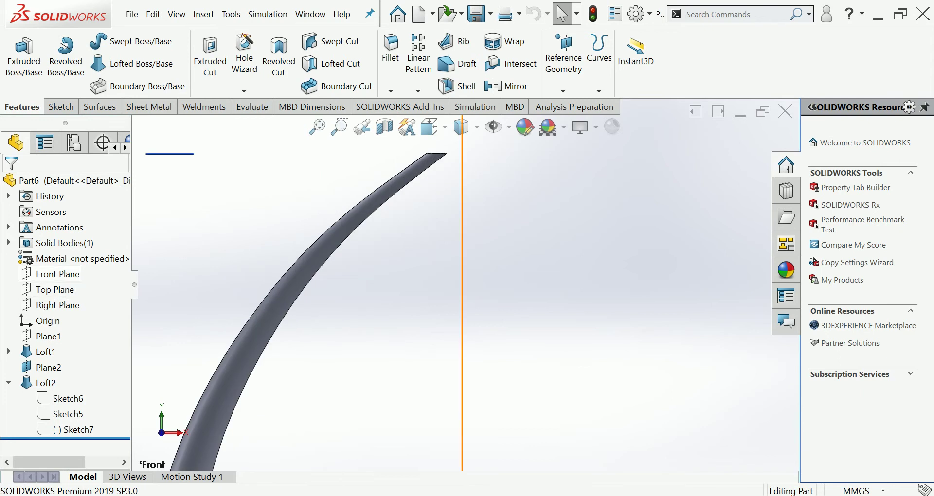
{"action": "left_click", "coordinate": [58, 274]}
{"action": "left_click", "coordinate": [114, 252]}
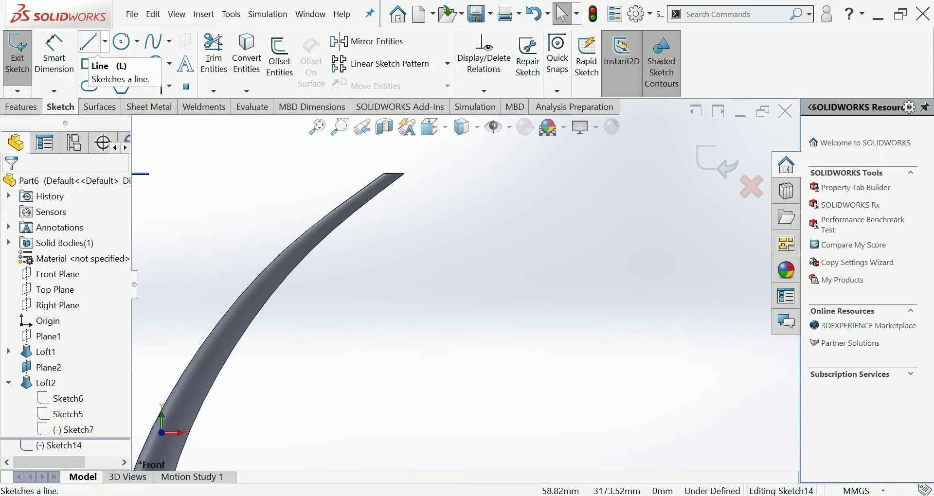
Step: Draw a three-point arc rising up-left from the arm's edge, then slide its lower end down the edge
{"action": "left_click", "coordinate": [121, 64]}
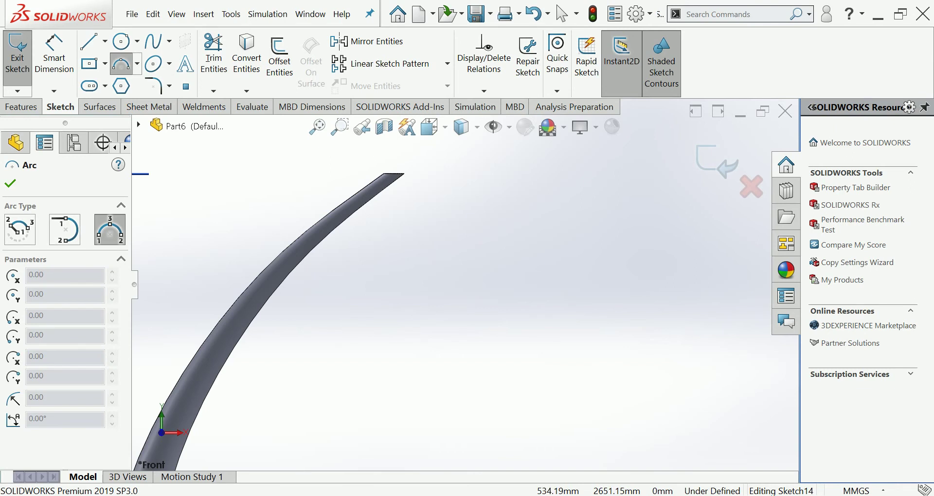
{"action": "left_click", "coordinate": [268, 266]}
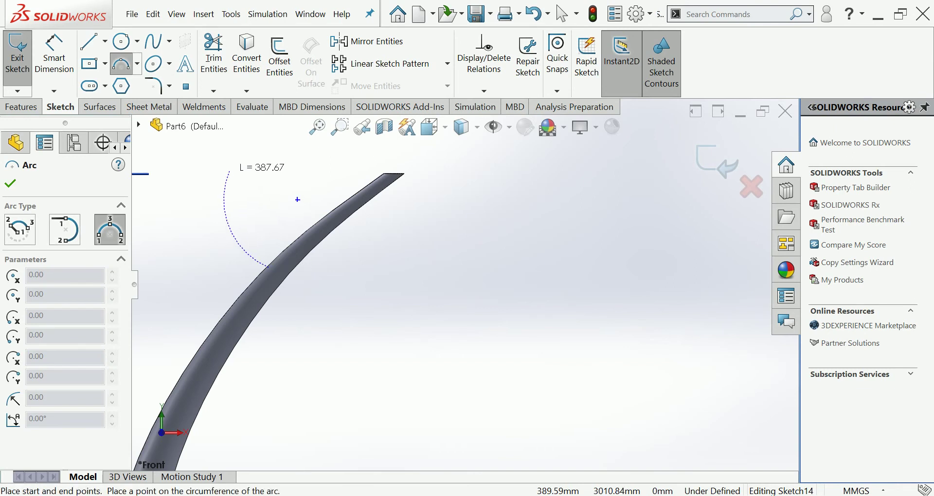
{"action": "left_click", "coordinate": [230, 170]}
{"action": "left_click", "coordinate": [267, 224]}
{"action": "key", "text": "z"}
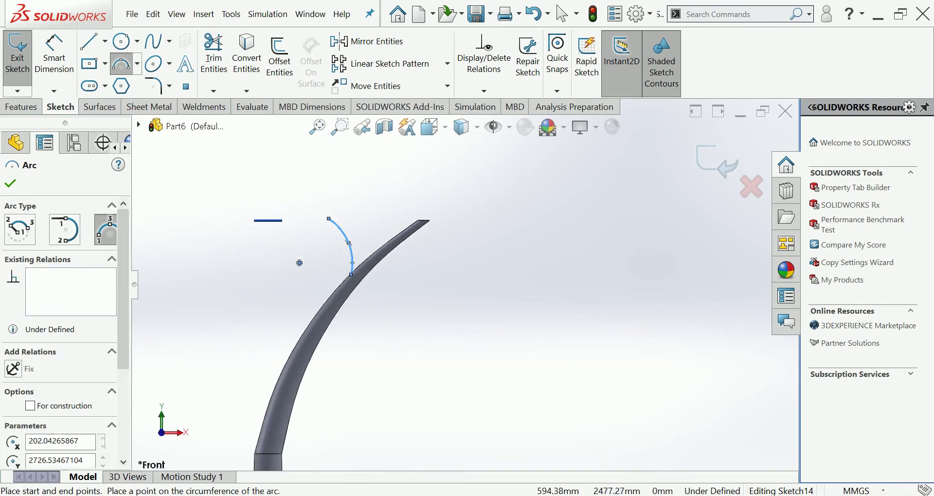
{"action": "key", "text": "z"}
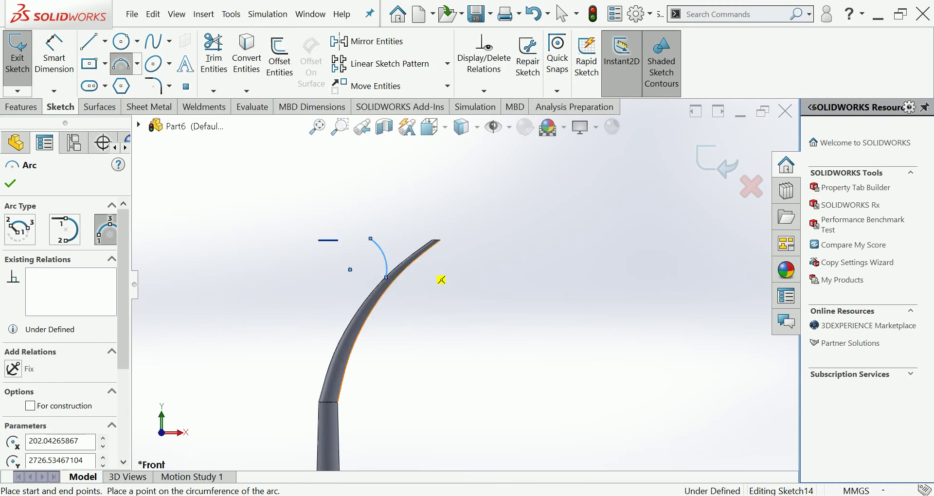
{"action": "left_click", "coordinate": [441, 280]}
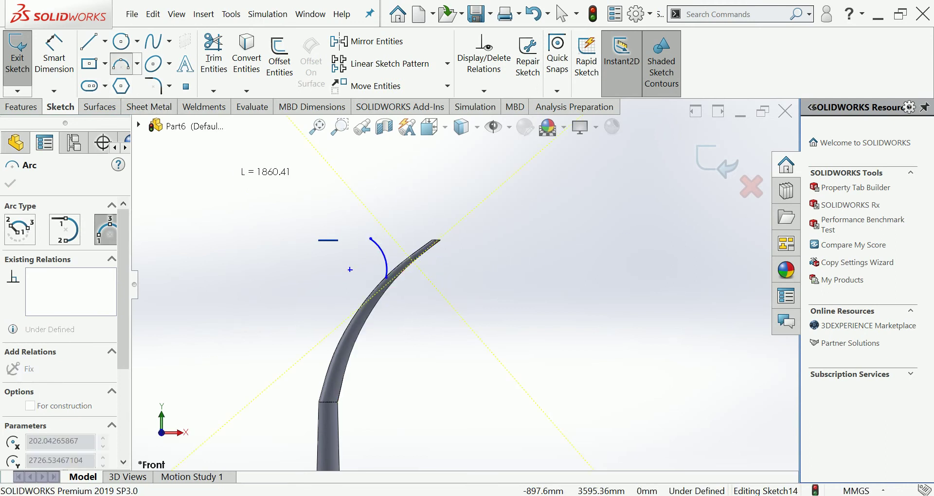
{"action": "key", "text": "Escape"}
{"action": "scroll", "coordinate": [335, 258], "scroll_direction": "down", "scroll_amount": 3}
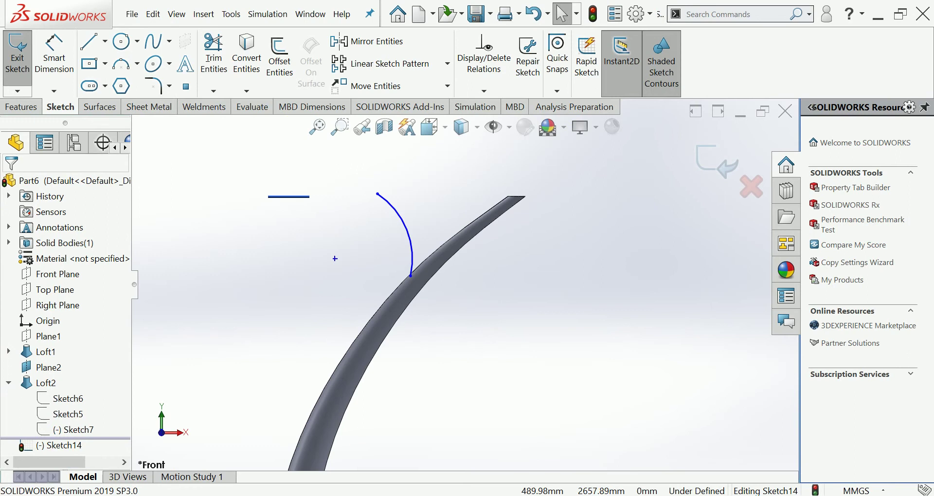
{"action": "left_click_drag", "start_coordinate": [410, 275], "coordinate": [377, 309]}
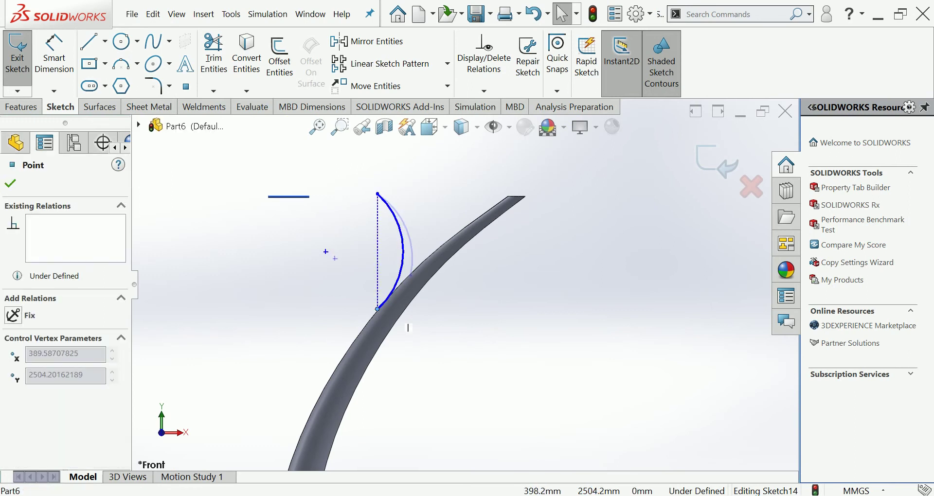
Step: Reshape the left arc's top end and draw a second three-point arc branching right
{"action": "mouse_move", "coordinate": [378, 194]}
{"action": "left_mouse_down"}
{"action": "mouse_move", "coordinate": [342, 241]}
{"action": "mouse_move", "coordinate": [341, 224]}
{"action": "left_mouse_up"}
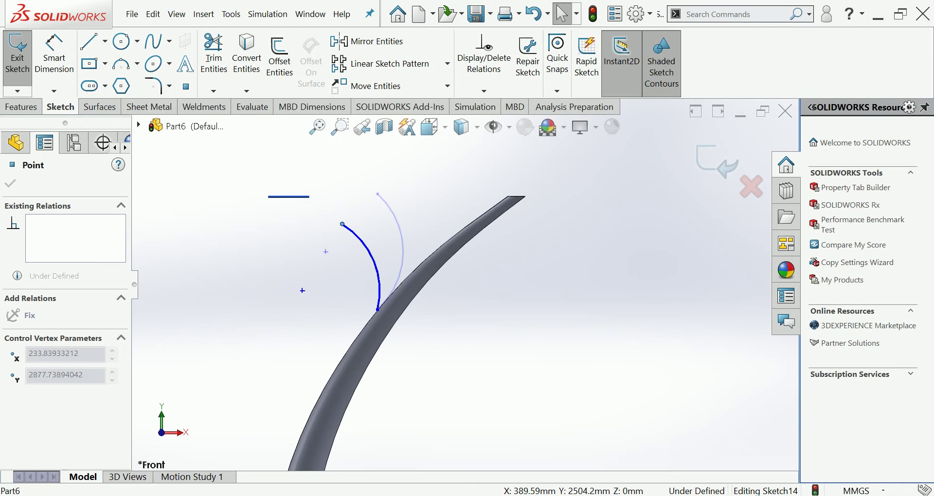
{"action": "key", "text": "Escape"}
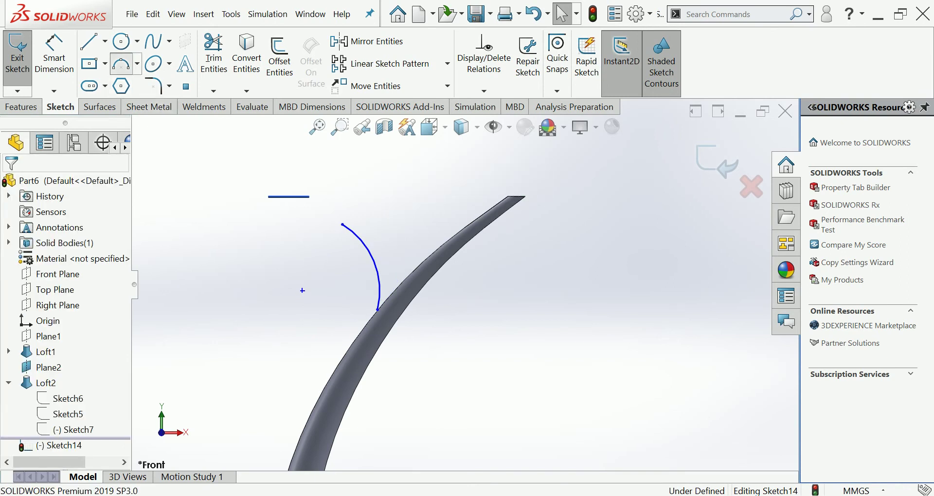
{"action": "left_click", "coordinate": [120, 64]}
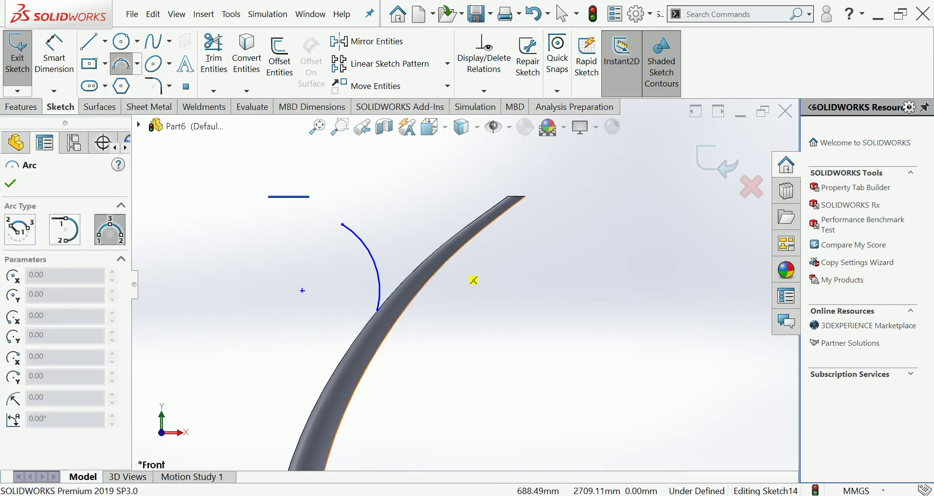
{"action": "left_click", "coordinate": [451, 256]}
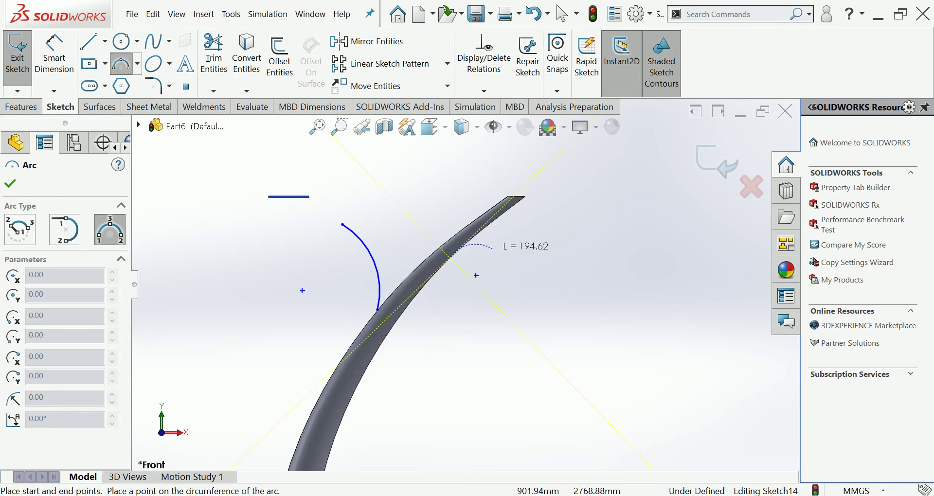
{"action": "left_click", "coordinate": [519, 257]}
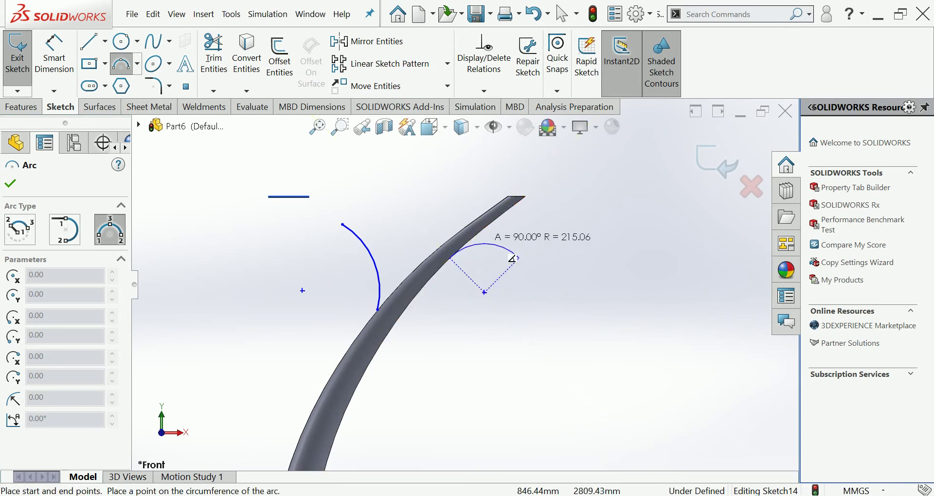
{"action": "left_click", "coordinate": [484, 248]}
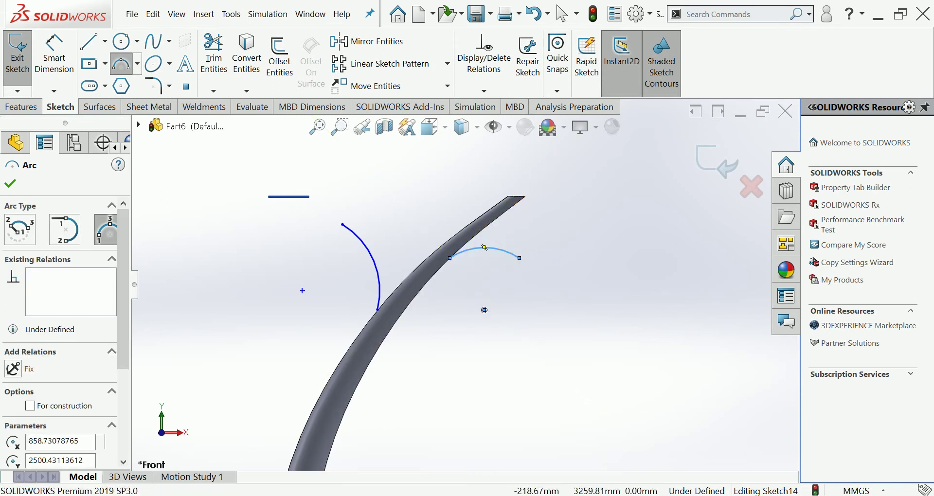
{"action": "key", "text": "Escape"}
Step: Fine-tune the right arc's start point and curvature, then exit Sketch14
{"action": "scroll", "coordinate": [486, 265], "scroll_direction": "down", "scroll_amount": 3}
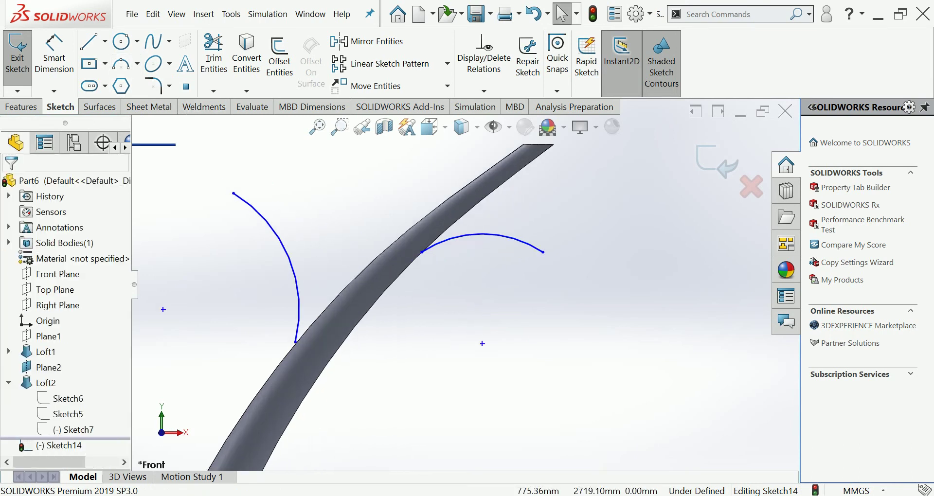
{"action": "left_click_drag", "start_coordinate": [422, 252], "coordinate": [388, 287]}
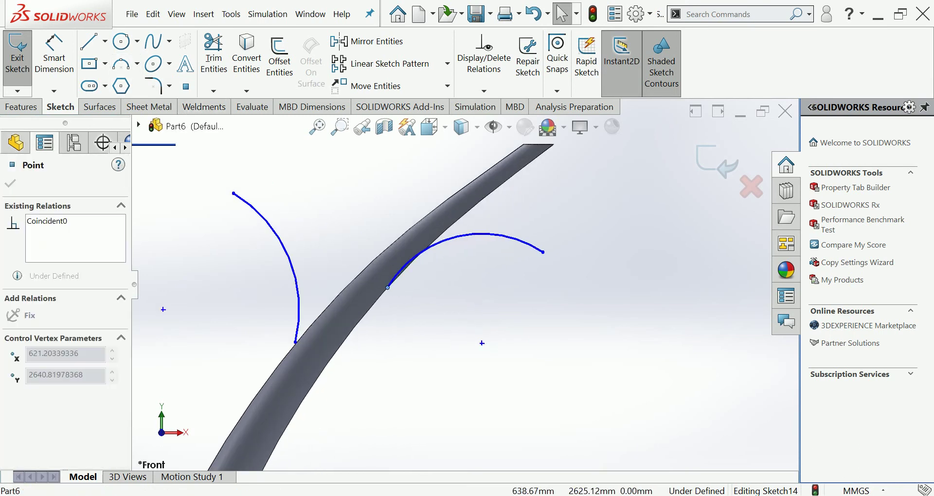
{"action": "mouse_move", "coordinate": [481, 234]}
{"action": "left_mouse_down"}
{"action": "mouse_move", "coordinate": [482, 274]}
{"action": "mouse_move", "coordinate": [481, 248]}
{"action": "left_mouse_up"}
{"action": "left_click", "coordinate": [497, 413]}
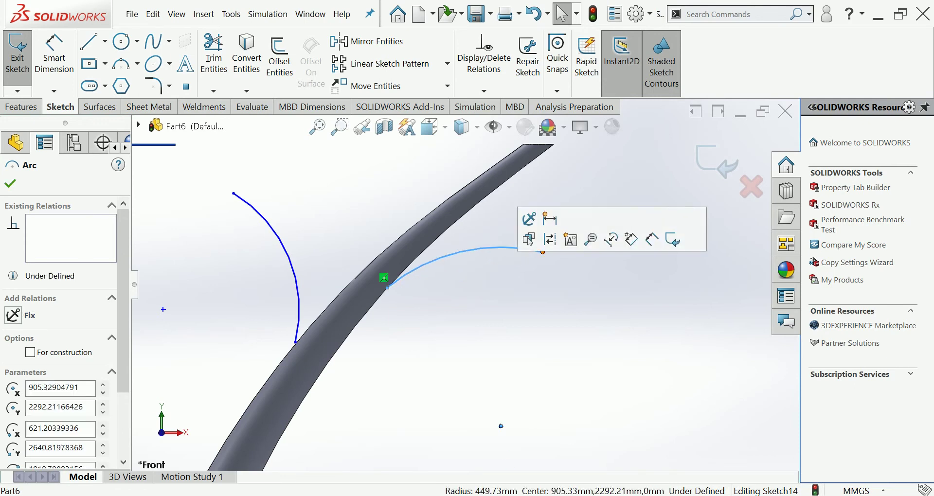
{"action": "left_click_drag", "start_coordinate": [500, 426], "coordinate": [483, 436]}
{"action": "key", "text": "Escape"}
{"action": "scroll", "coordinate": [467, 284], "scroll_direction": "up", "scroll_amount": 4}
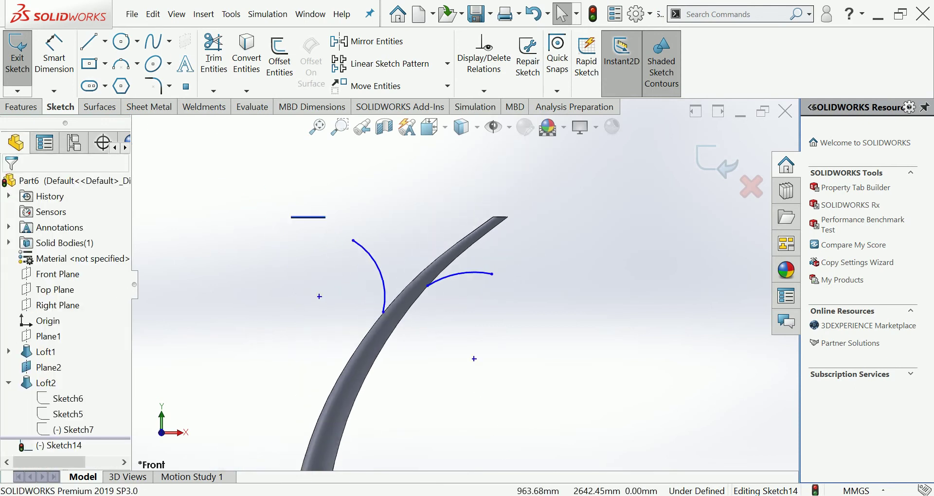
{"action": "scroll", "coordinate": [464, 285], "scroll_direction": "up", "scroll_amount": 2}
{"action": "scroll", "coordinate": [532, 291], "scroll_direction": "down", "scroll_amount": 1}
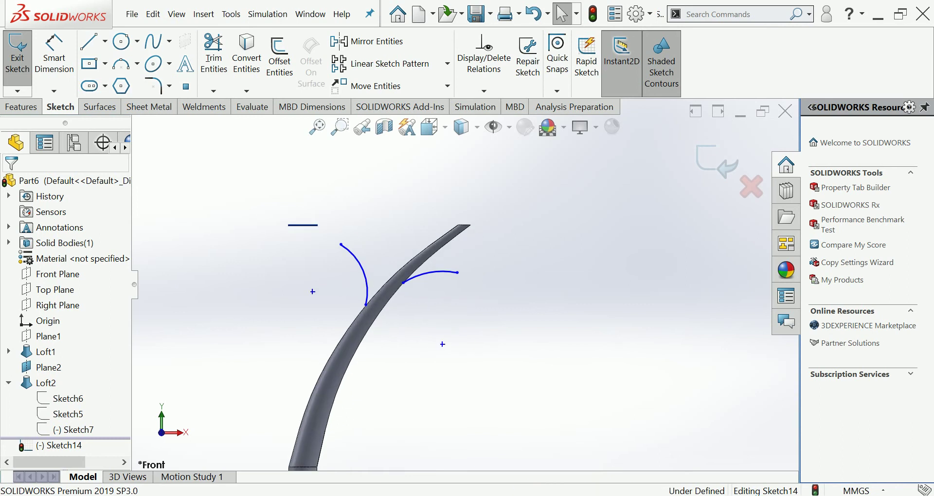
{"action": "scroll", "coordinate": [464, 285], "scroll_direction": "up", "scroll_amount": 1}
{"action": "scroll", "coordinate": [464, 285], "scroll_direction": "up", "scroll_amount": 1}
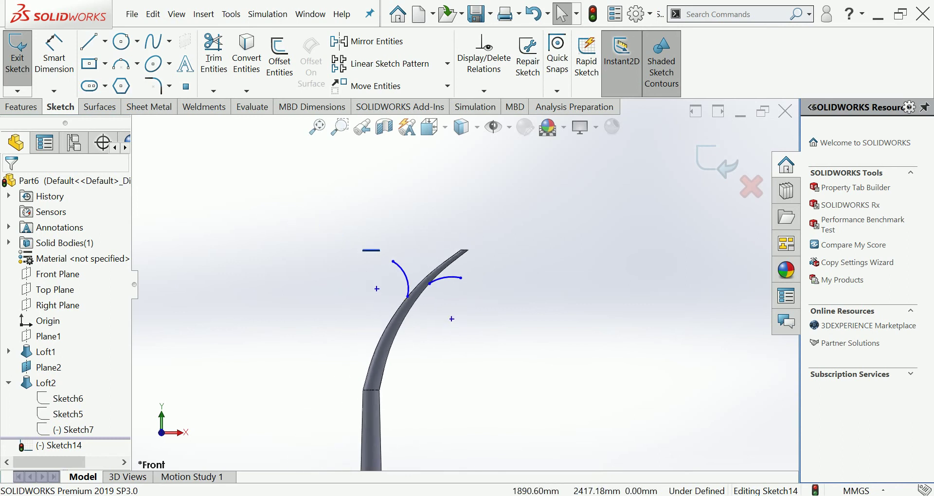
{"action": "left_click", "coordinate": [717, 160]}
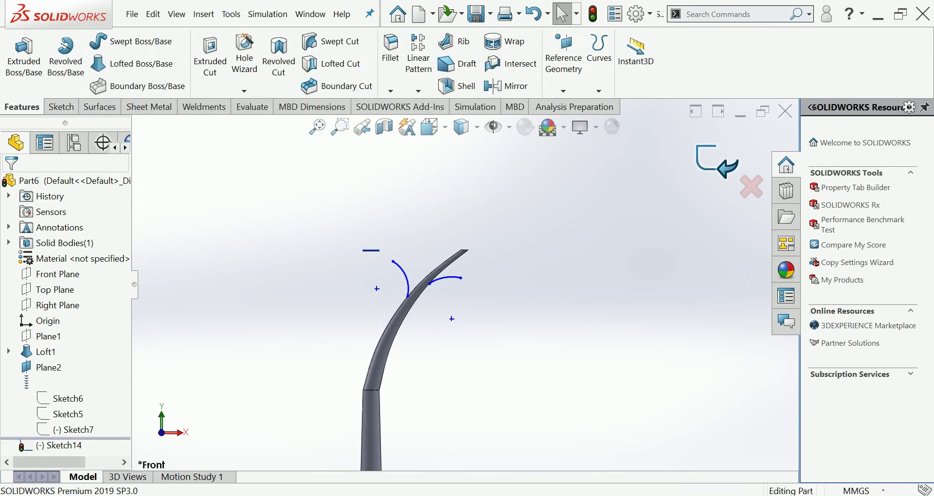
Step: Start a Structural Member using the ISO pipe profile, size 33.7 x 4.0
{"action": "scroll", "coordinate": [436, 251], "scroll_direction": "down", "scroll_amount": 1}
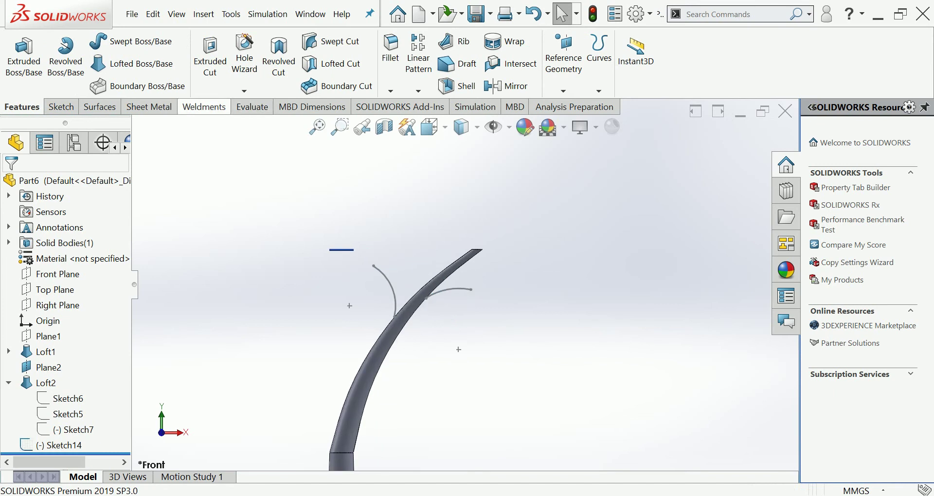
{"action": "left_click", "coordinate": [204, 106]}
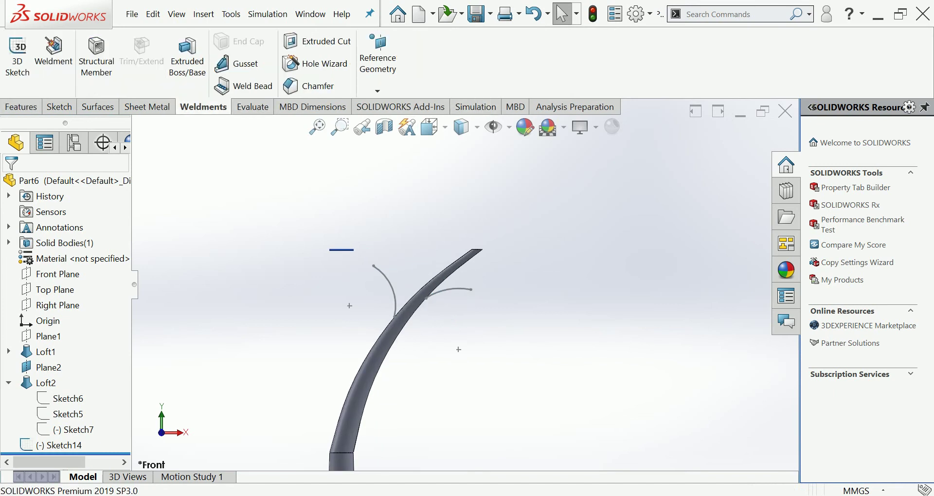
{"action": "left_click", "coordinate": [96, 56]}
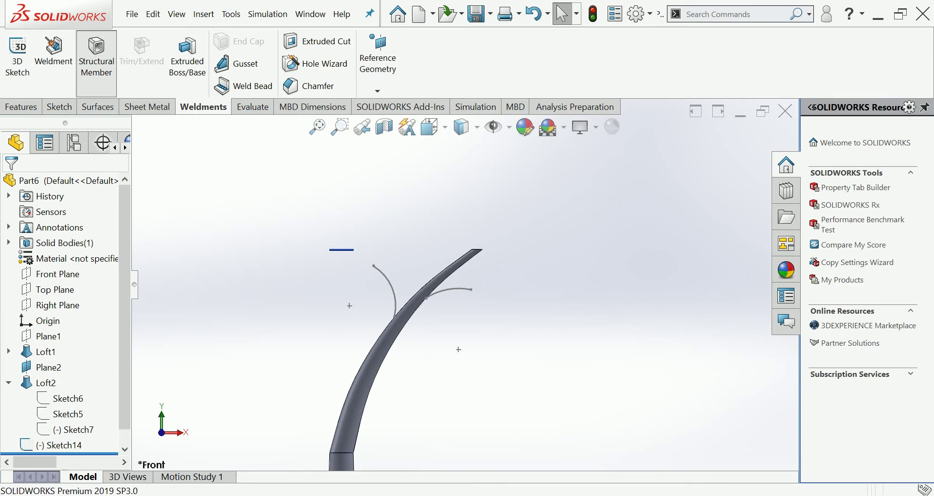
{"action": "left_click", "coordinate": [64, 306]}
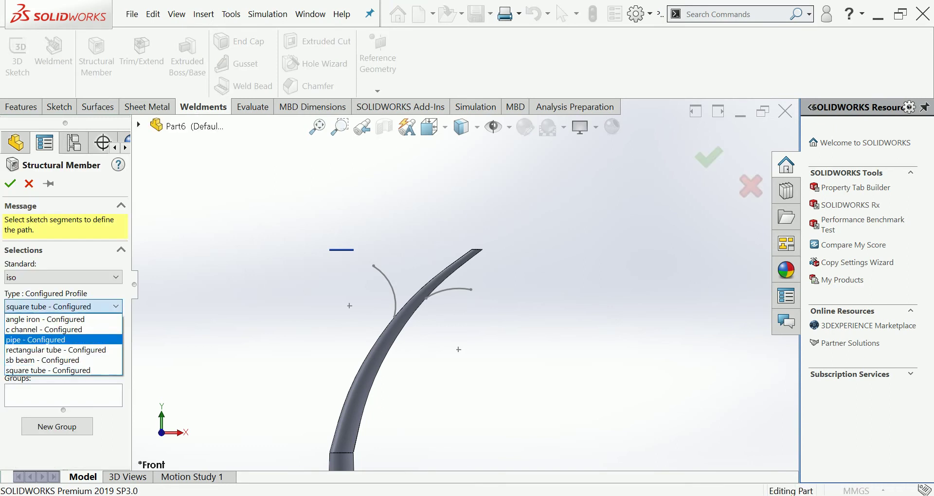
{"action": "left_click", "coordinate": [49, 340]}
{"action": "left_click", "coordinate": [63, 335]}
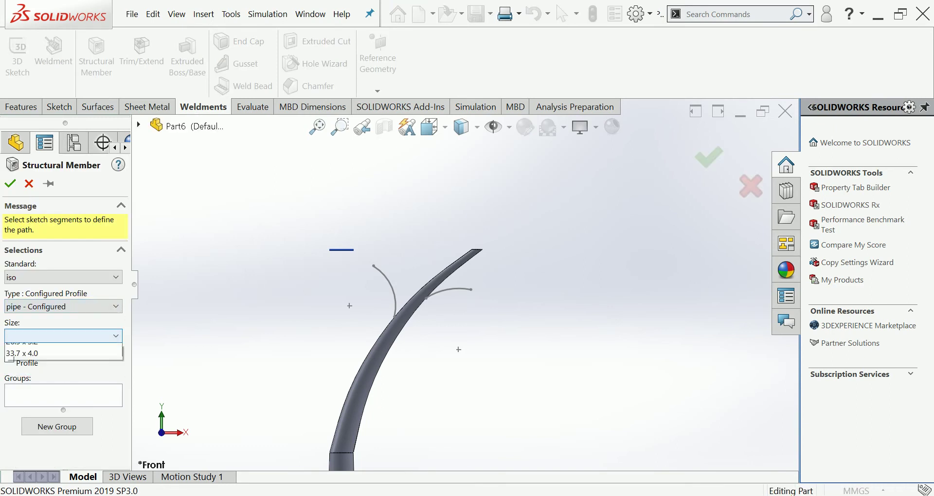
{"action": "left_click", "coordinate": [29, 372]}
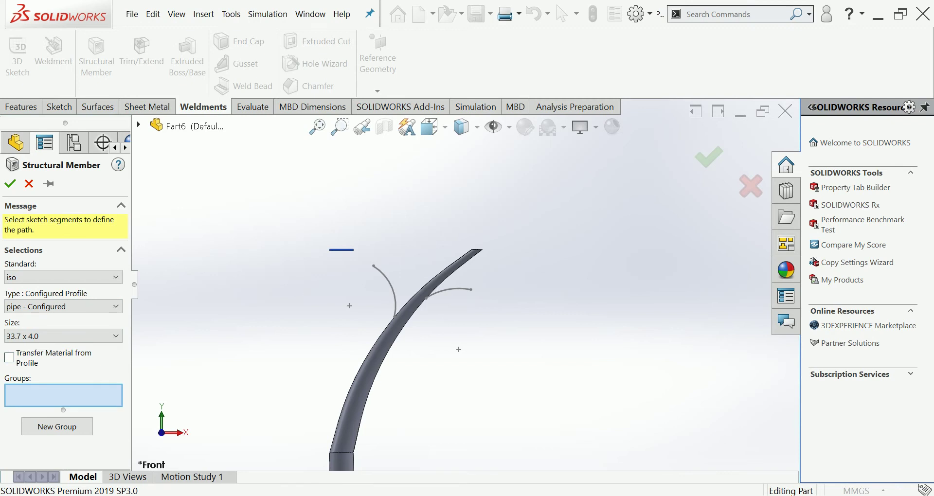
Step: Assign the left and right arcs as separate pipe groups and create the members
{"action": "left_click", "coordinate": [389, 289]}
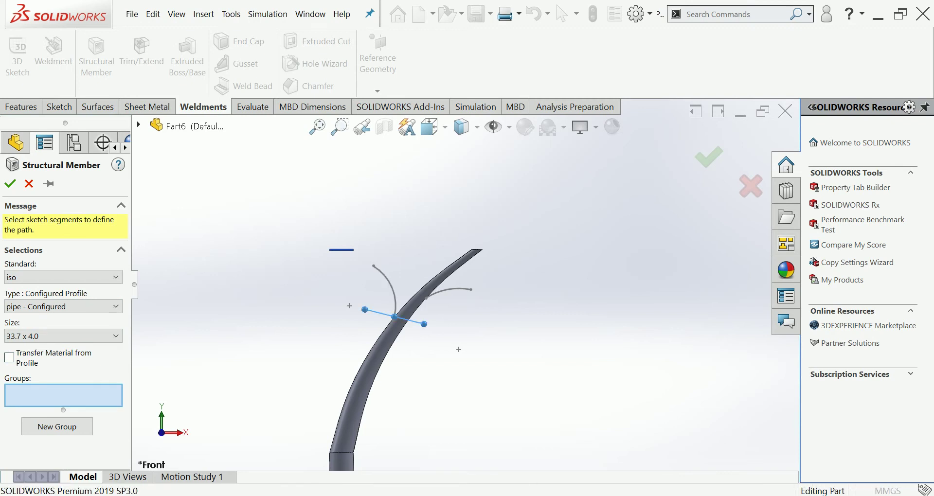
{"action": "scroll", "coordinate": [448, 304], "scroll_direction": "down", "scroll_amount": 3}
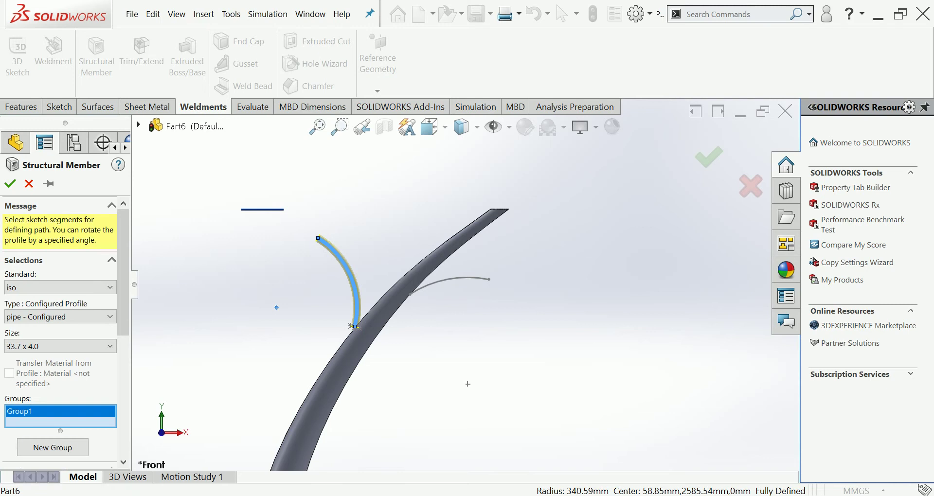
{"action": "left_click", "coordinate": [53, 447]}
{"action": "left_click", "coordinate": [410, 295]}
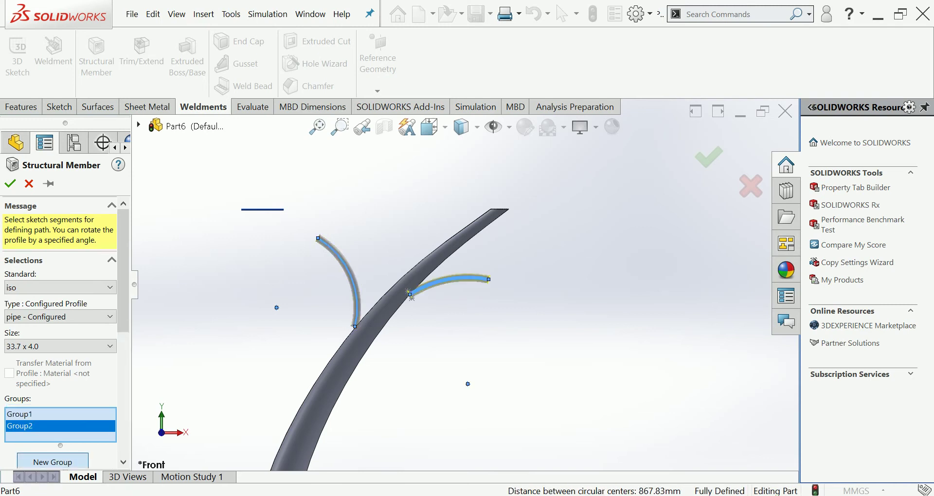
{"action": "left_click", "coordinate": [10, 183]}
Step: Reopen Sketch14 for editing via one of its arcs
{"action": "scroll", "coordinate": [341, 338], "scroll_direction": "down", "scroll_amount": 3}
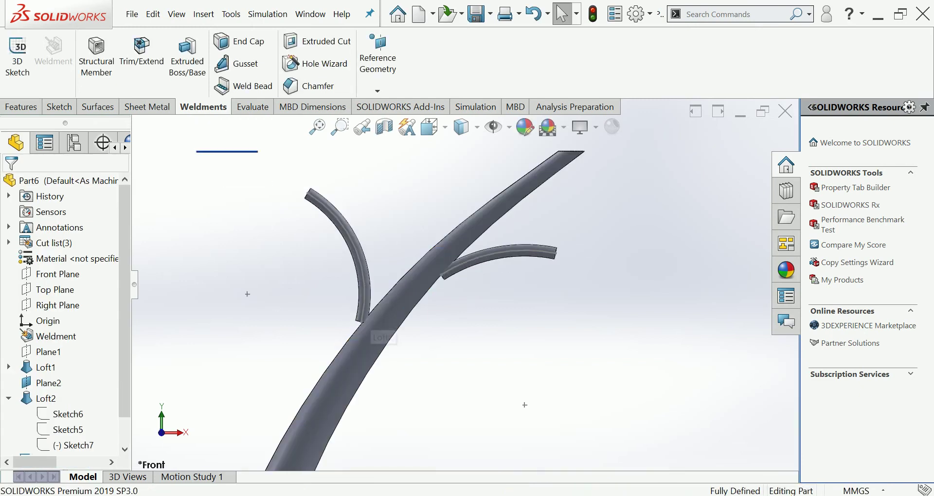
{"action": "left_click", "coordinate": [366, 287]}
{"action": "left_click", "coordinate": [413, 267]}
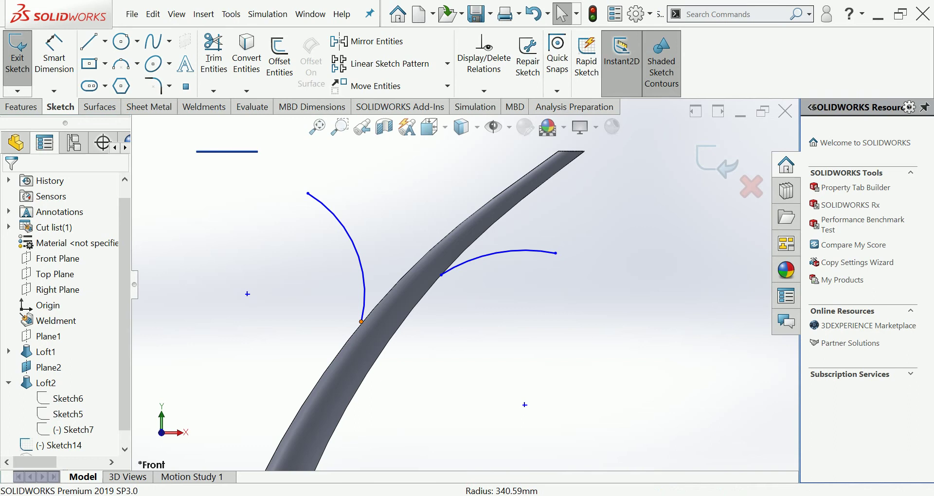
Step: Move both arcs' lower ends further down the arm, then rebuild to update the pipes
{"action": "left_click", "coordinate": [361, 322]}
{"action": "left_click", "coordinate": [363, 296]}
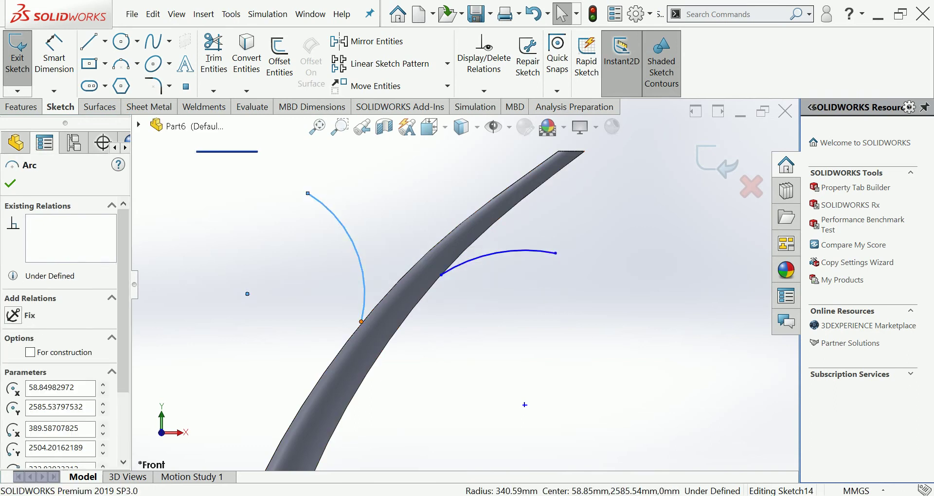
{"action": "left_click_drag", "start_coordinate": [361, 321], "coordinate": [362, 332]}
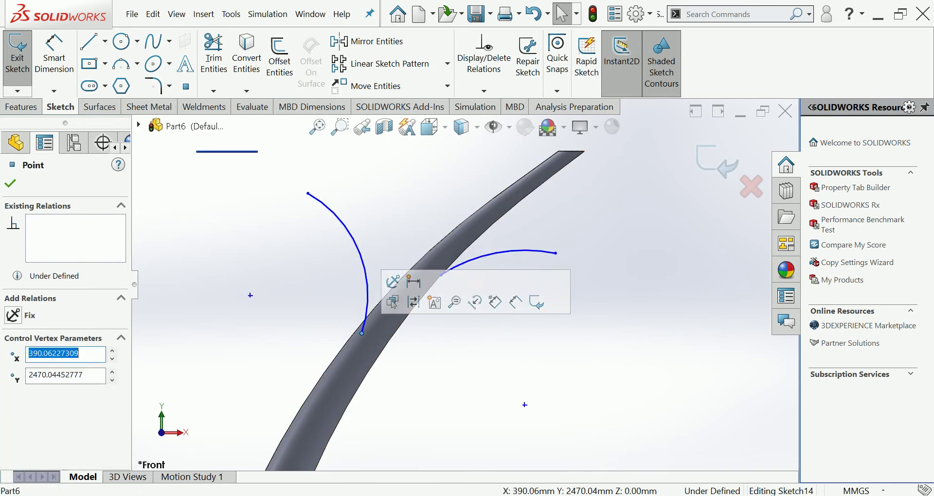
{"action": "key", "text": "Escape"}
{"action": "left_click_drag", "start_coordinate": [441, 274], "coordinate": [434, 281]}
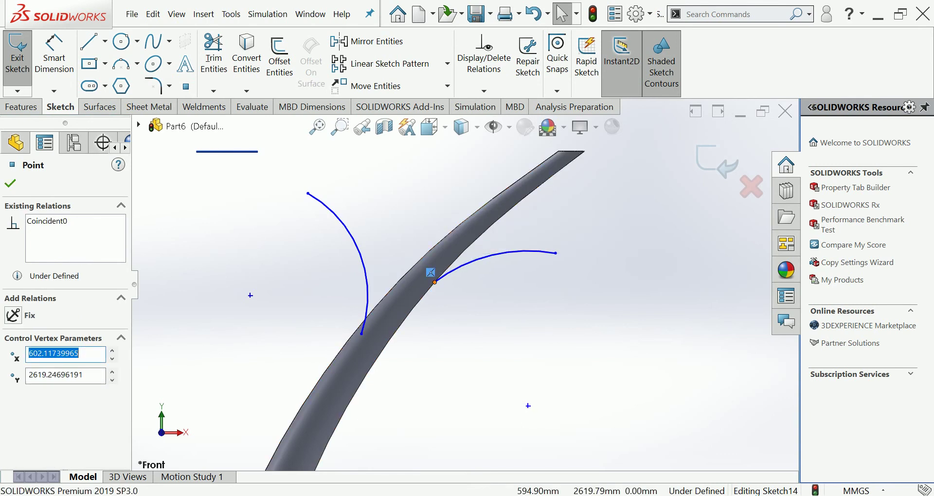
{"action": "left_click_drag", "start_coordinate": [434, 281], "coordinate": [420, 290]}
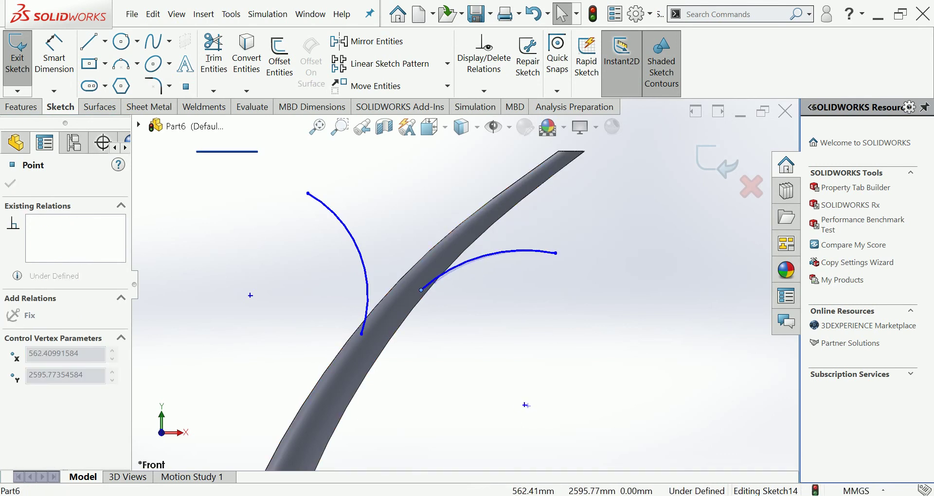
{"action": "key", "text": "Escape"}
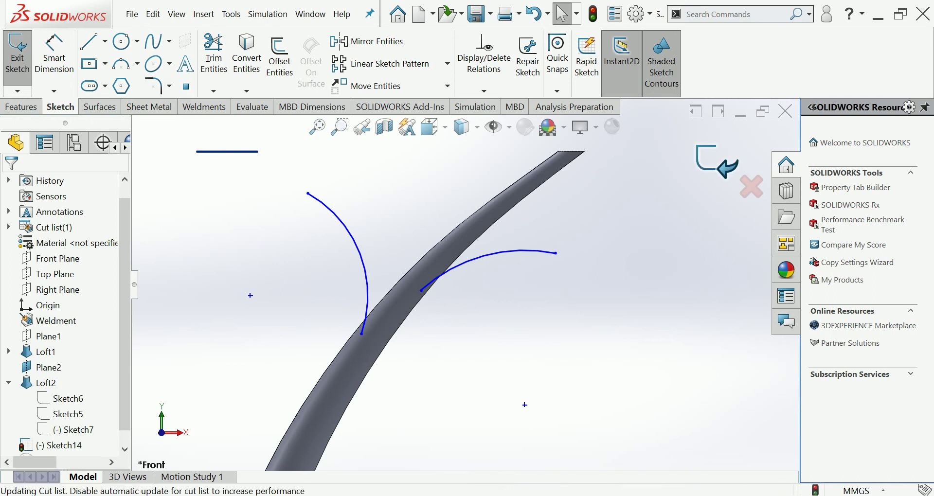
{"action": "key", "text": "ctrl+b"}
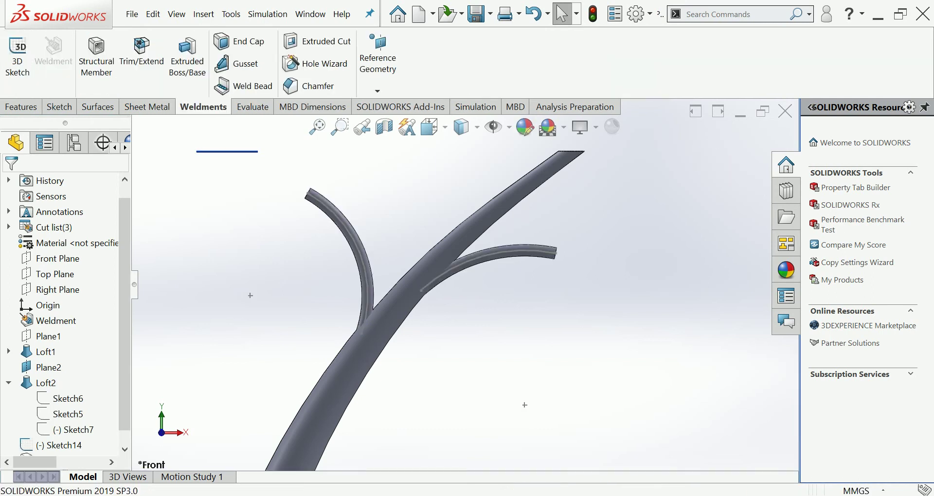
Step: Hide Sketch14 and Plane2
{"action": "scroll", "coordinate": [464, 285], "scroll_direction": "up", "scroll_amount": 5}
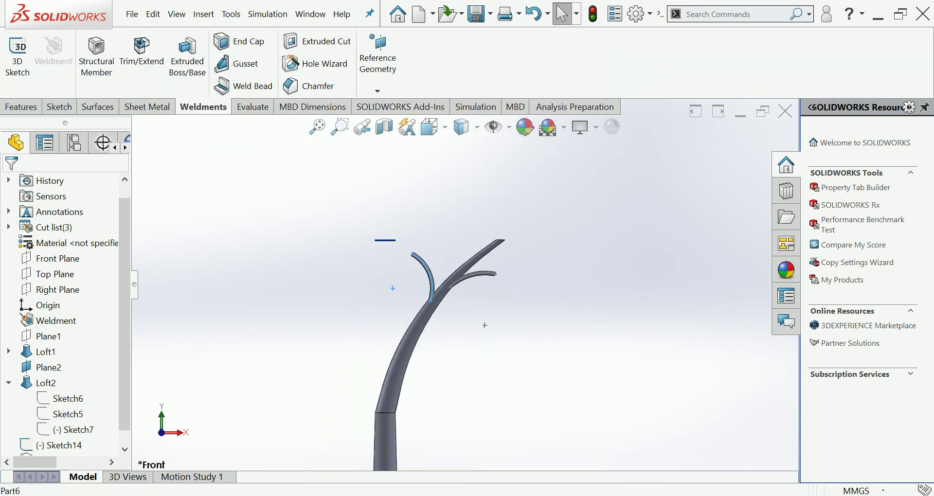
{"action": "left_click", "coordinate": [465, 273]}
{"action": "left_click", "coordinate": [482, 248]}
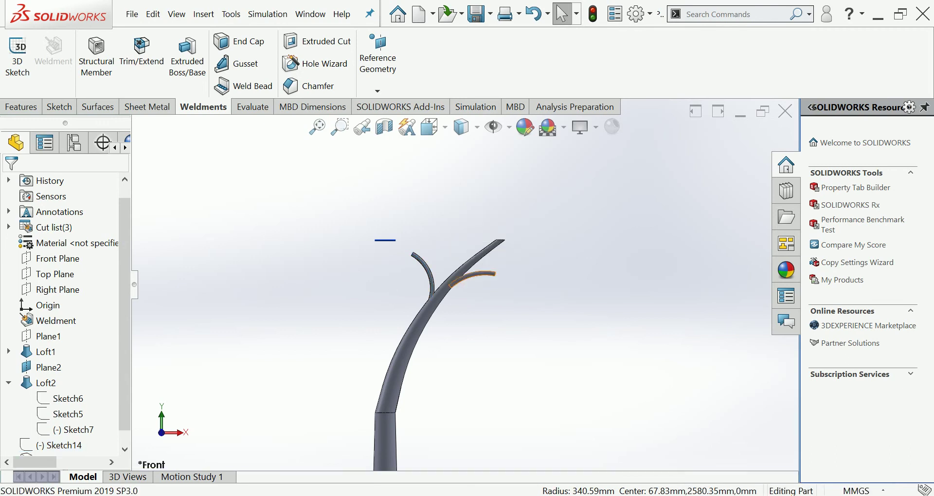
{"action": "left_click", "coordinate": [384, 239]}
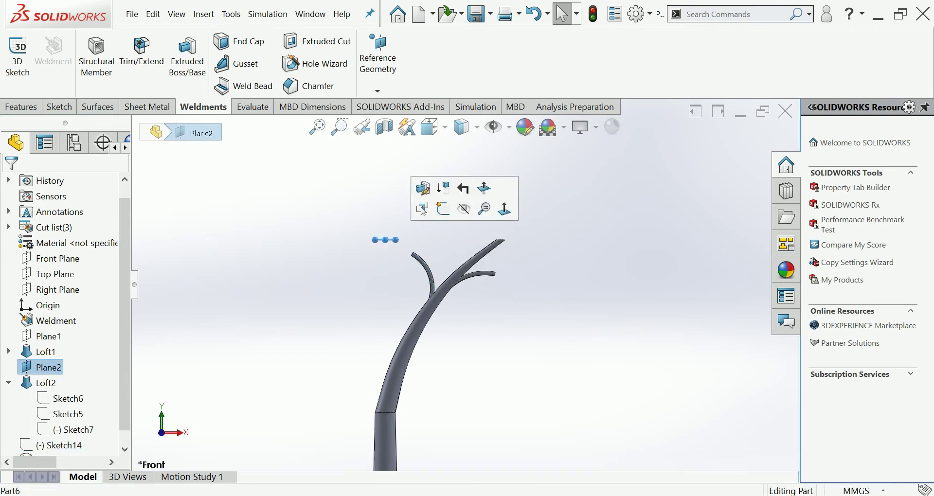
{"action": "left_click", "coordinate": [451, 210]}
{"action": "scroll", "coordinate": [517, 234], "scroll_direction": "down", "scroll_amount": 1}
Step: Shell the arm to 2 mm thickness, removing its tip and bottom end faces
{"action": "middle_click_drag", "start_coordinate": [500, 238], "coordinate": [475, 262]}
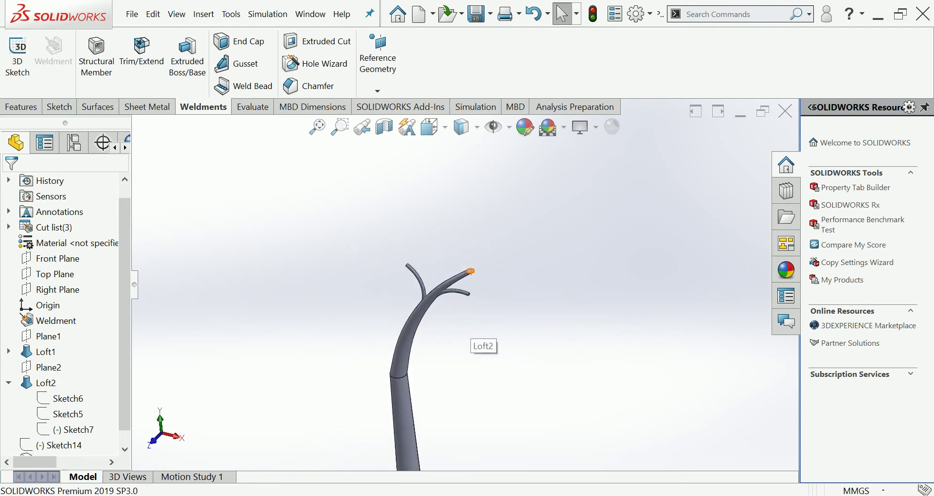
{"action": "scroll", "coordinate": [475, 261], "scroll_direction": "down", "scroll_amount": 2}
{"action": "left_click", "coordinate": [495, 267]}
{"action": "scroll", "coordinate": [464, 284], "scroll_direction": "up", "scroll_amount": 3}
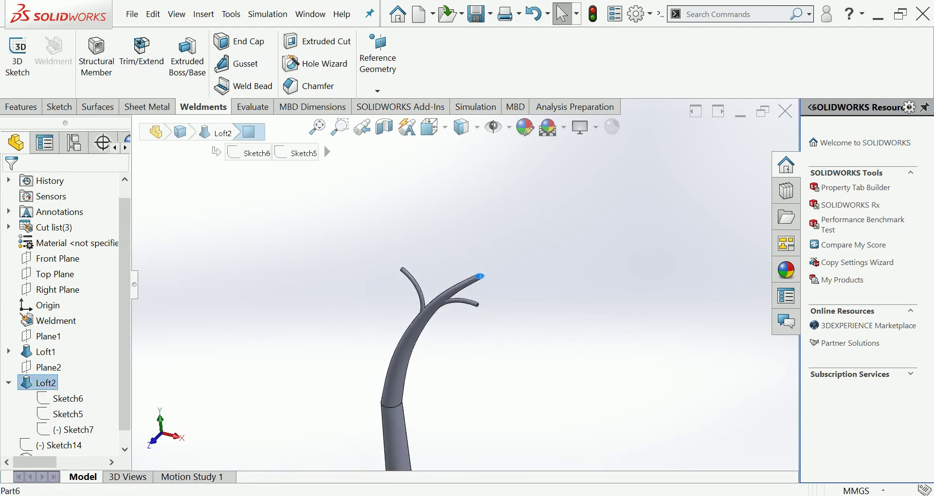
{"action": "left_click", "coordinate": [20, 106]}
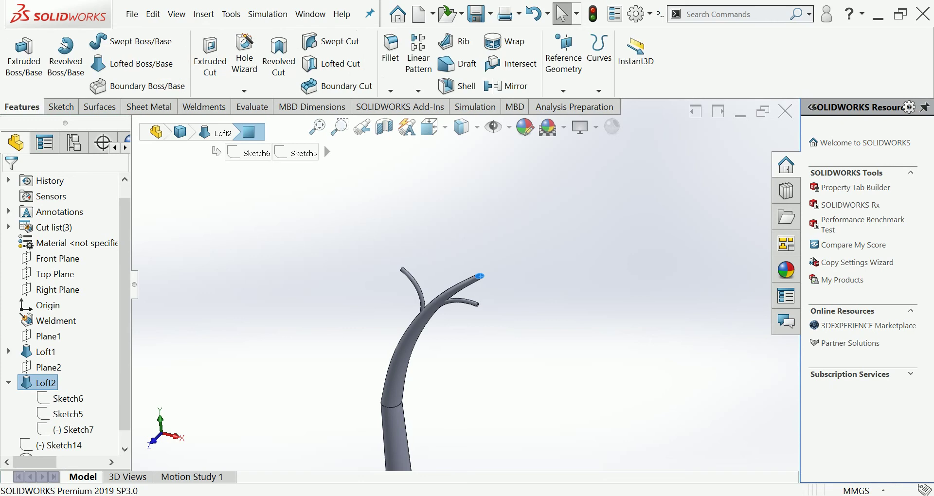
{"action": "left_click", "coordinate": [457, 86]}
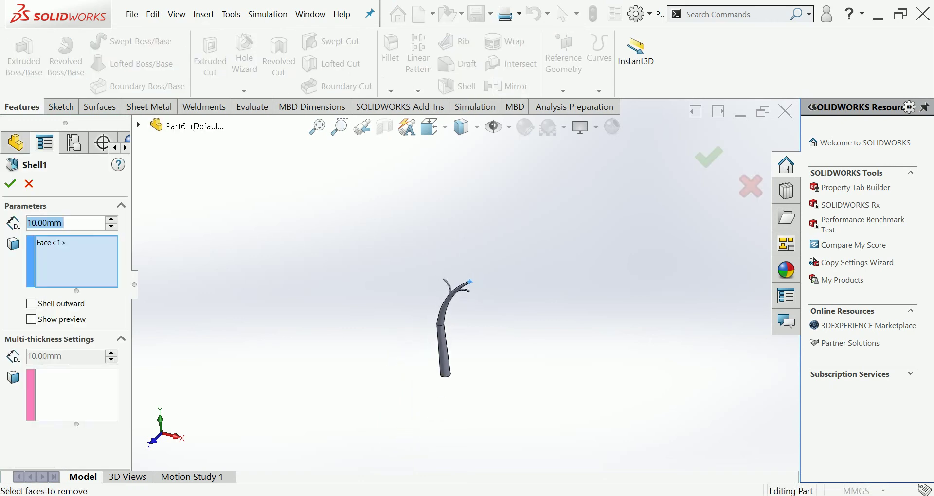
{"action": "left_click", "coordinate": [407, 363]}
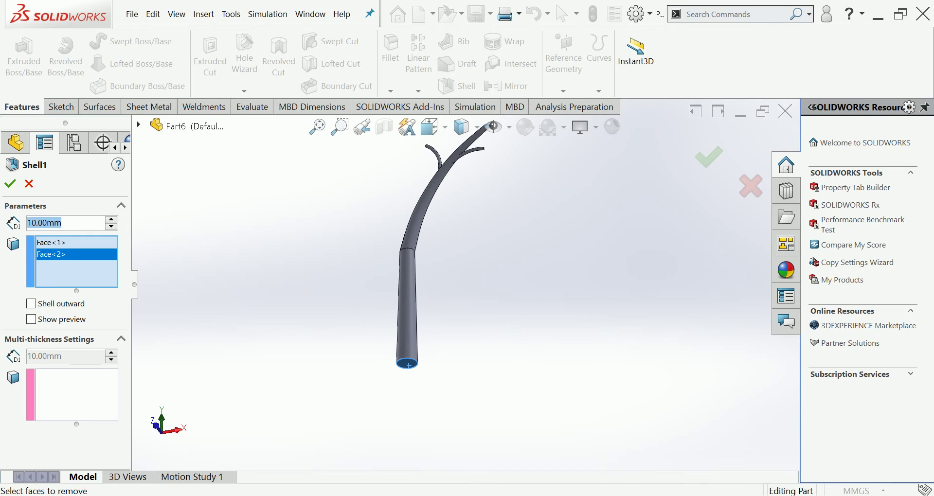
{"action": "type", "text": "2"}
{"action": "key", "text": "Return"}
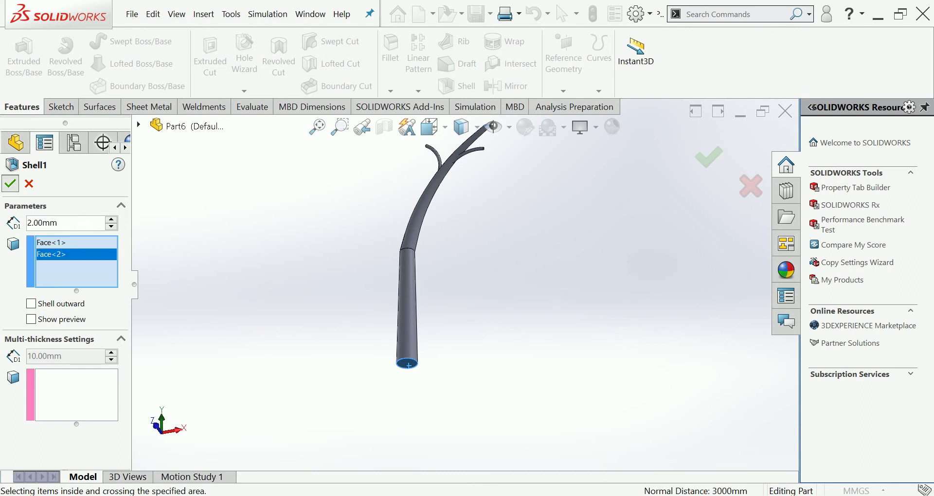
{"action": "scroll", "coordinate": [468, 285], "scroll_direction": "up", "scroll_amount": 3}
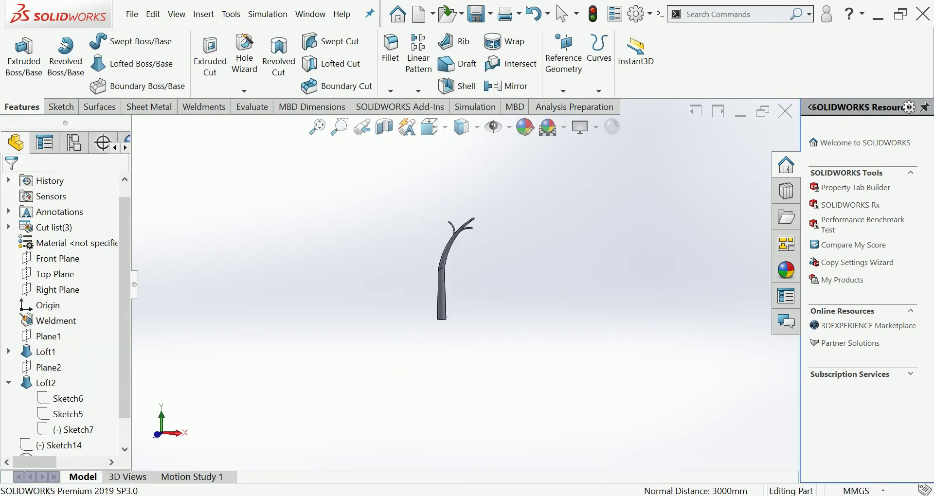
{"action": "scroll", "coordinate": [480, 231], "scroll_direction": "down", "scroll_amount": 3}
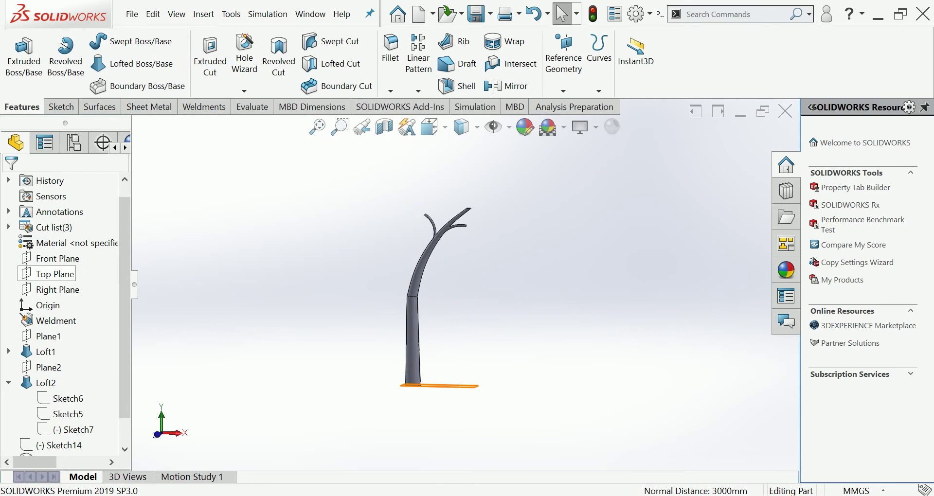
Step: Mirror Shell1 and both curved pipe bodies across the Right Plane
{"action": "left_click", "coordinate": [58, 289]}
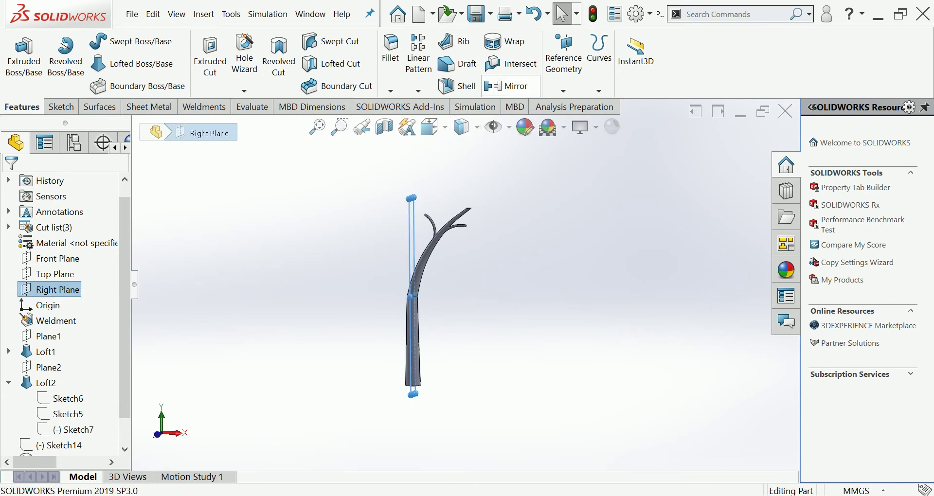
{"action": "left_click", "coordinate": [506, 86]}
{"action": "scroll", "coordinate": [532, 220], "scroll_direction": "down", "scroll_amount": 3}
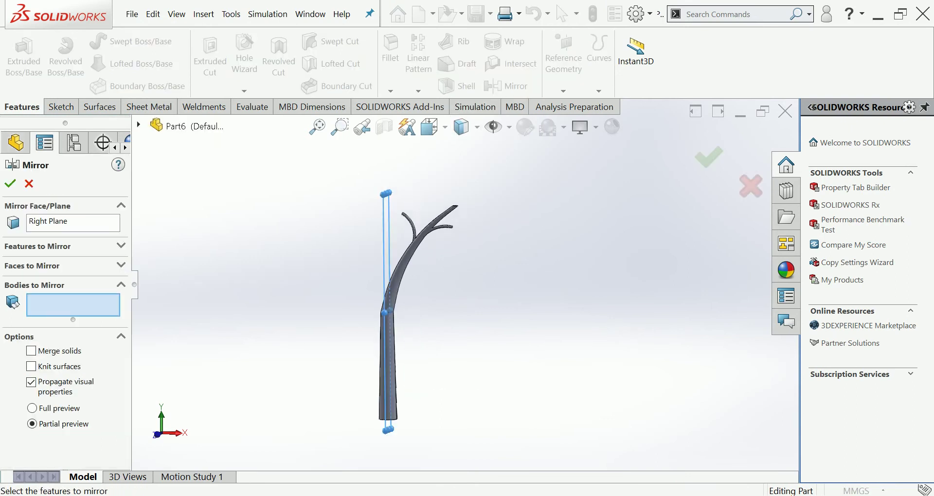
{"action": "left_click", "coordinate": [370, 253]}
{"action": "left_click", "coordinate": [354, 224]}
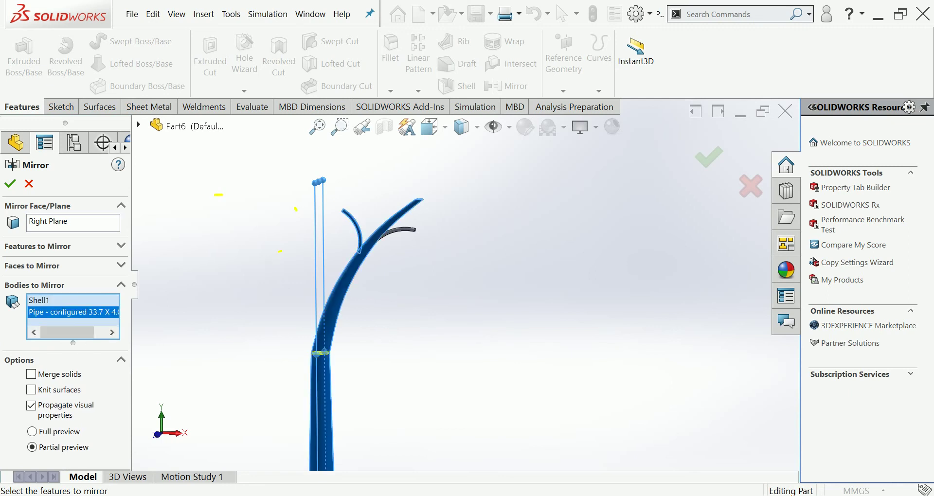
{"action": "left_click", "coordinate": [395, 229]}
{"action": "scroll", "coordinate": [461, 281], "scroll_direction": "up", "scroll_amount": 4}
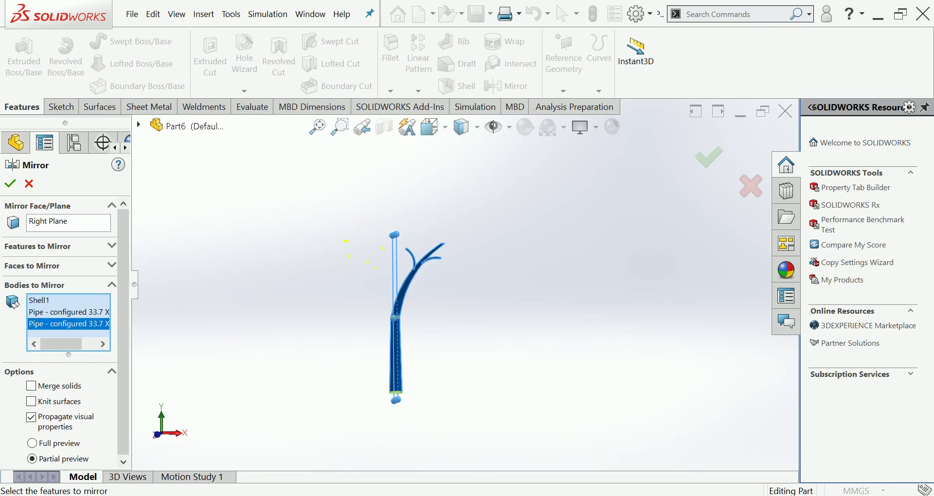
{"action": "key", "text": "Return"}
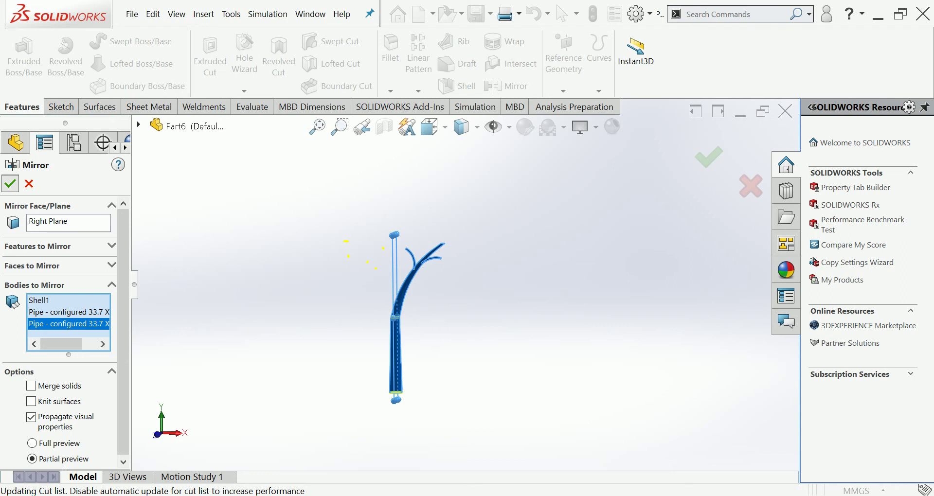
Step: Zoom in and out to inspect the mirrored Y-shaped pole
{"action": "scroll", "coordinate": [428, 297], "scroll_direction": "down", "scroll_amount": 4}
{"action": "scroll", "coordinate": [428, 296], "scroll_direction": "down", "scroll_amount": 4}
{"action": "scroll", "coordinate": [428, 296], "scroll_direction": "up", "scroll_amount": 2}
{"action": "scroll", "coordinate": [427, 297], "scroll_direction": "up", "scroll_amount": 5}
{"action": "scroll", "coordinate": [428, 296], "scroll_direction": "up", "scroll_amount": 2}
{"action": "scroll", "coordinate": [428, 297], "scroll_direction": "down", "scroll_amount": 1}
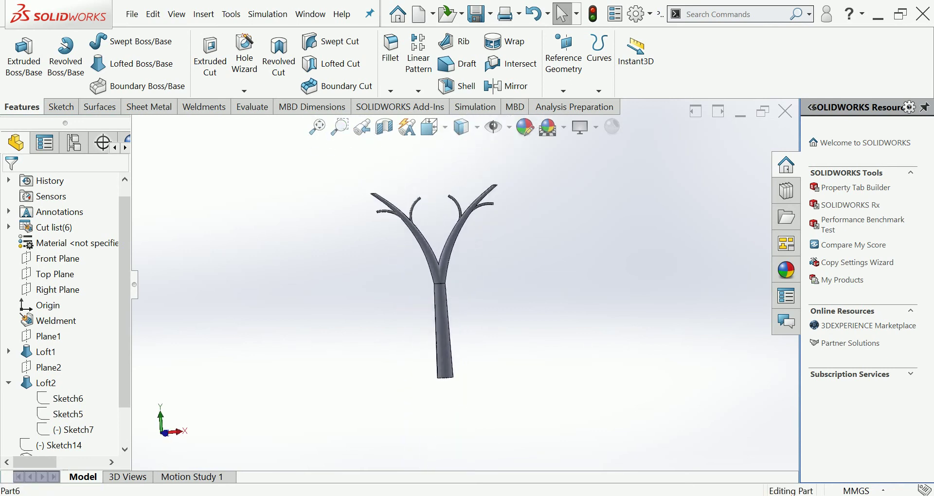
{"action": "scroll", "coordinate": [474, 361], "scroll_direction": "down", "scroll_amount": 2}
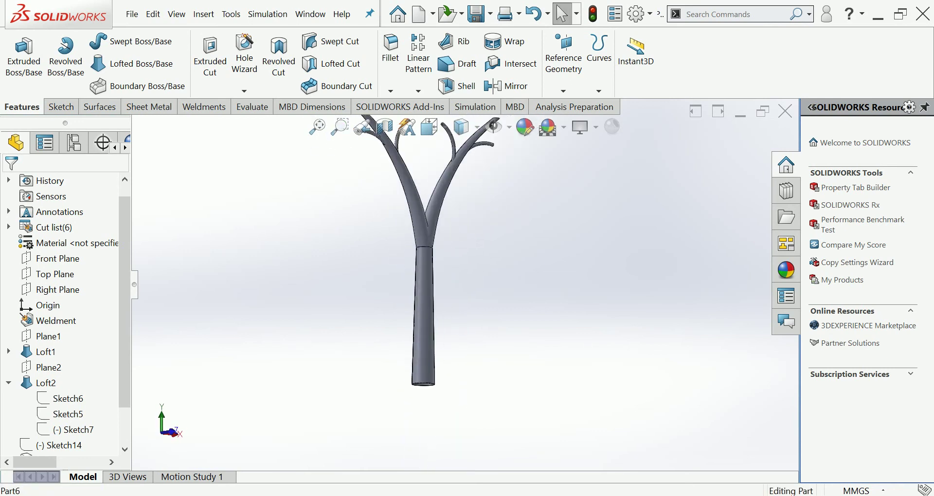
Step: Start a new sketch on the trunk's bottom end face, viewed from the bottom
{"action": "middle_click_drag", "start_coordinate": [428, 292], "coordinate": [427, 253]}
{"action": "scroll", "coordinate": [423, 340], "scroll_direction": "down", "scroll_amount": 5}
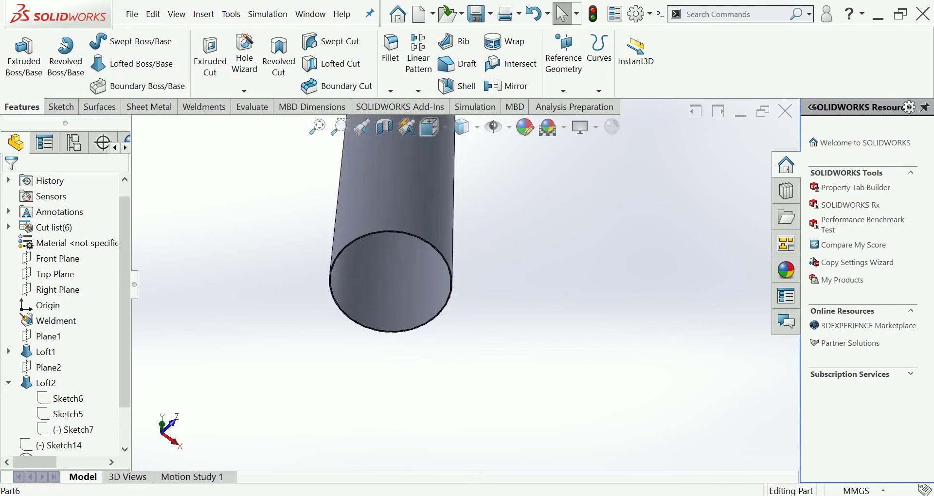
{"action": "scroll", "coordinate": [464, 316], "scroll_direction": "down", "scroll_amount": 4}
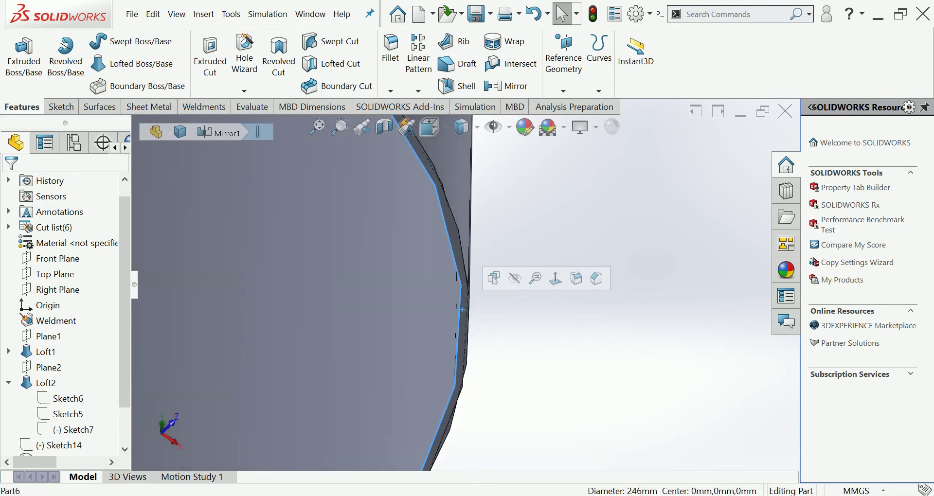
{"action": "left_click", "coordinate": [463, 335]}
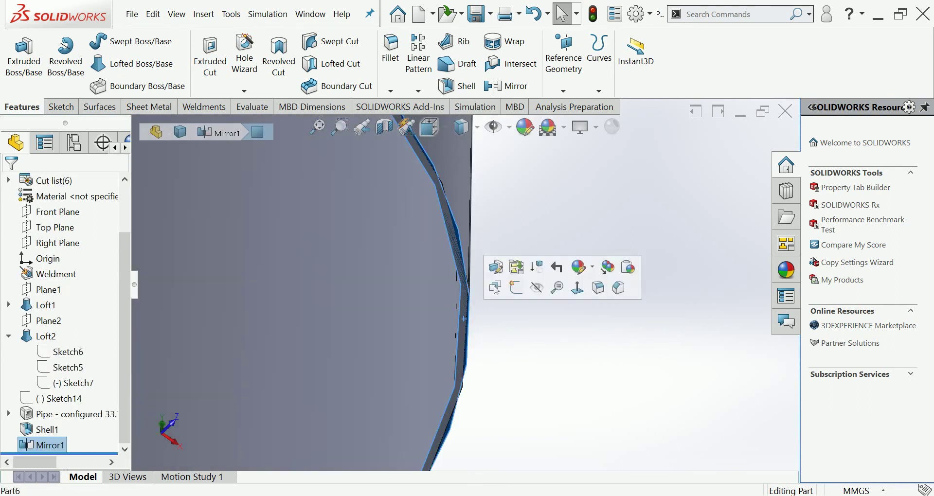
{"action": "left_click", "coordinate": [516, 288]}
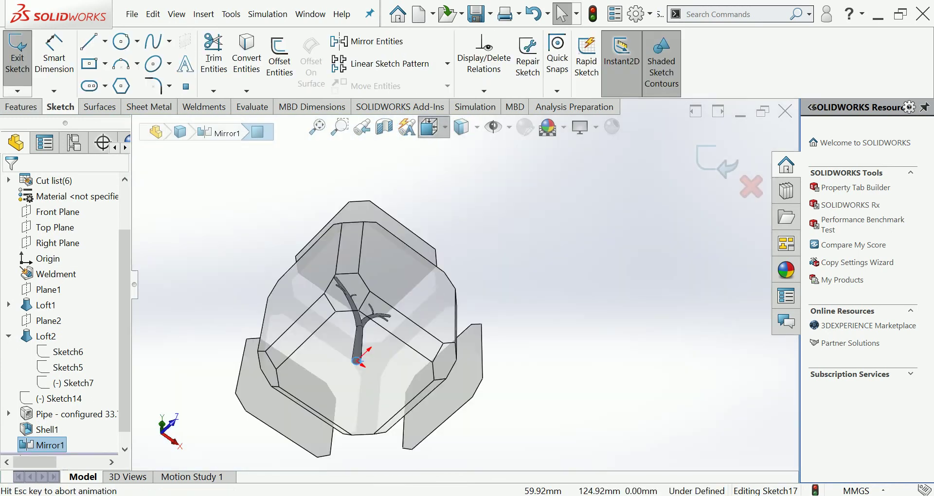
{"action": "left_click", "coordinate": [429, 127]}
{"action": "left_click", "coordinate": [524, 220]}
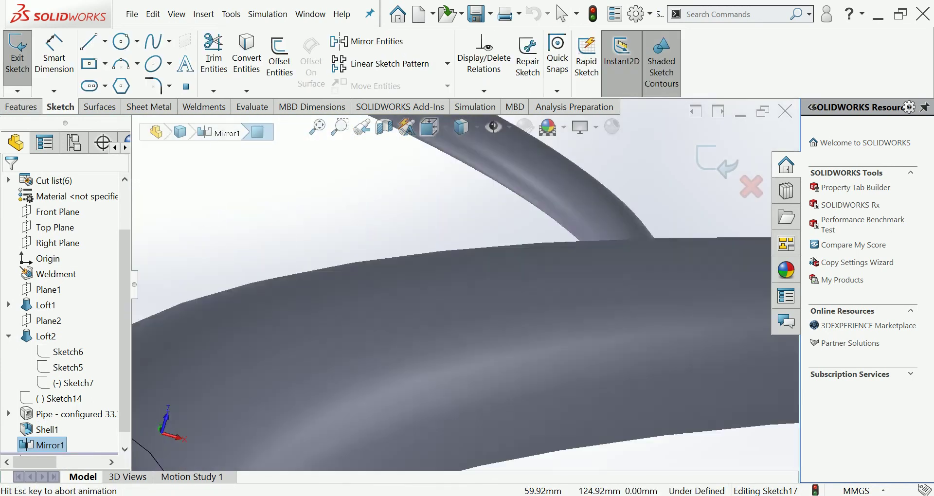
{"action": "key", "text": "Escape"}
{"action": "scroll", "coordinate": [558, 258], "scroll_direction": "down", "scroll_amount": 3}
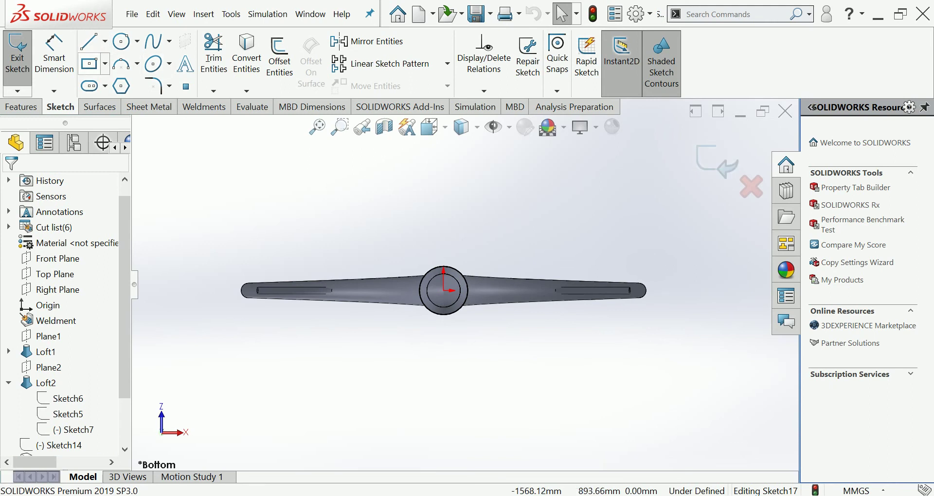
Step: Draw a centre rectangle on the trunk and dimension both sides to 500 mm
{"action": "left_click", "coordinate": [90, 63]}
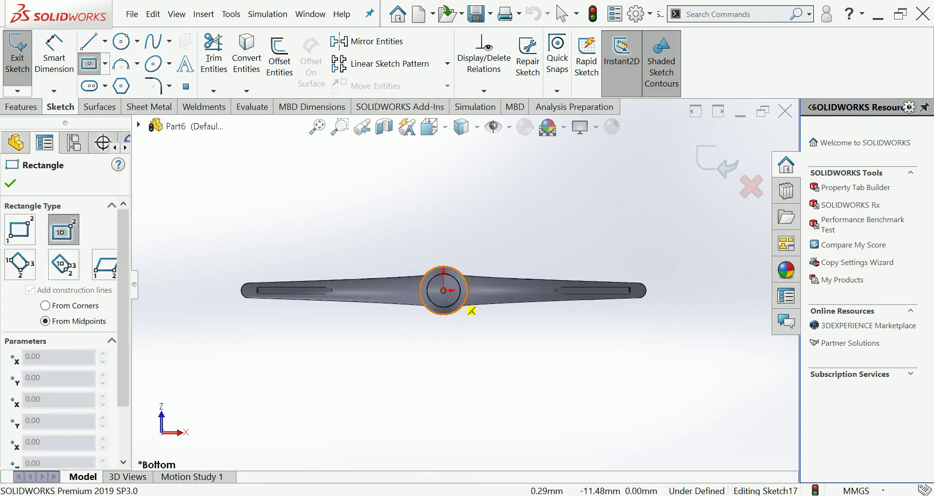
{"action": "left_click", "coordinate": [443, 291]}
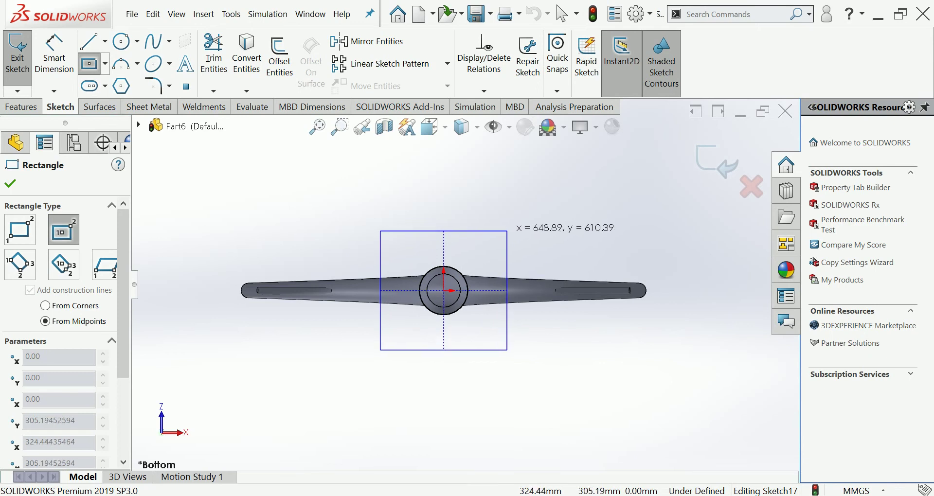
{"action": "left_click", "coordinate": [504, 229]}
{"action": "left_click", "coordinate": [53, 54]}
{"action": "left_click", "coordinate": [382, 316]}
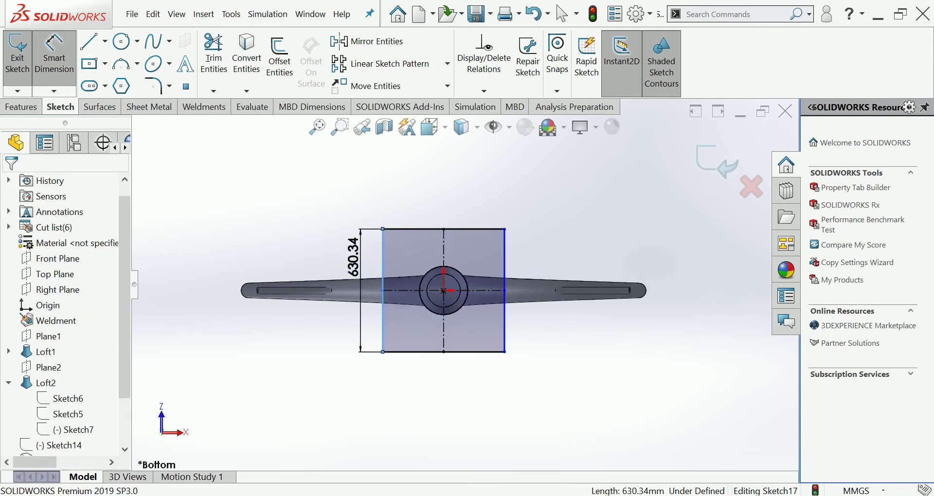
{"action": "left_click", "coordinate": [360, 291]}
{"action": "type", "text": "500"}
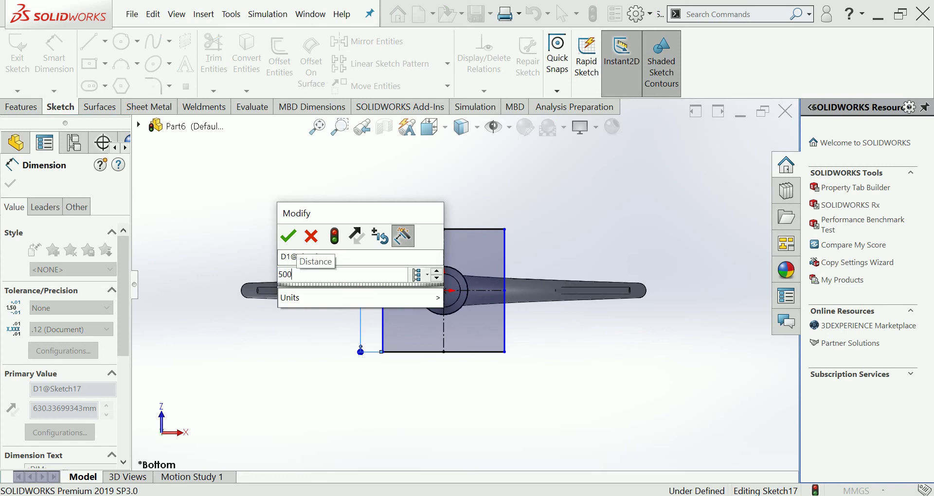
{"action": "key", "text": "Return"}
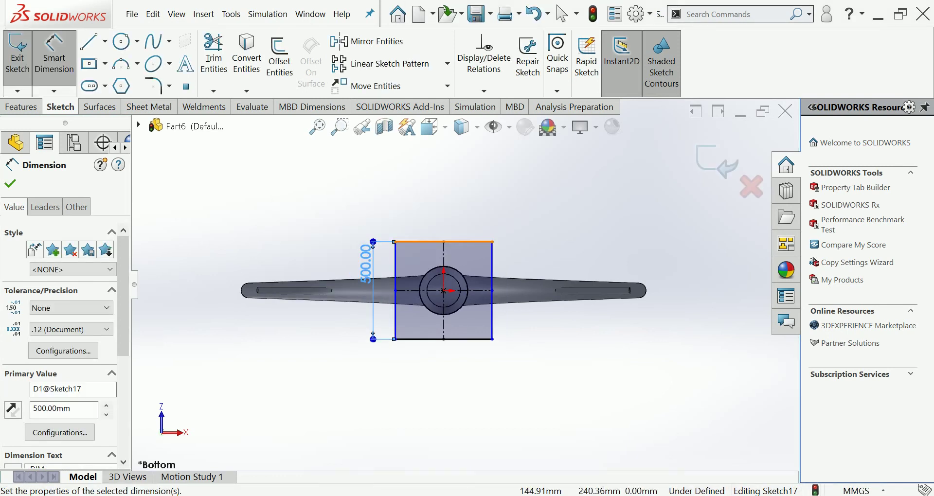
{"action": "left_click", "coordinate": [443, 241]}
{"action": "left_click", "coordinate": [442, 206]}
{"action": "type", "text": "500"}
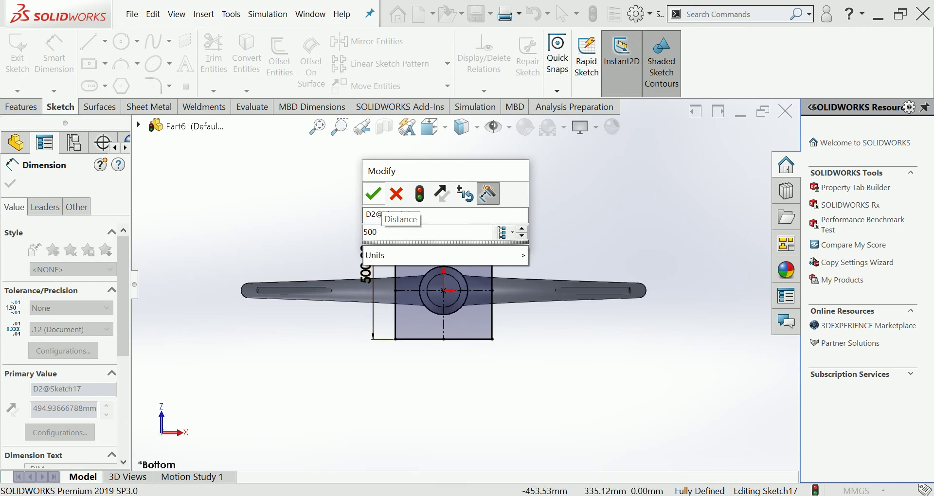
{"action": "key", "text": "Return"}
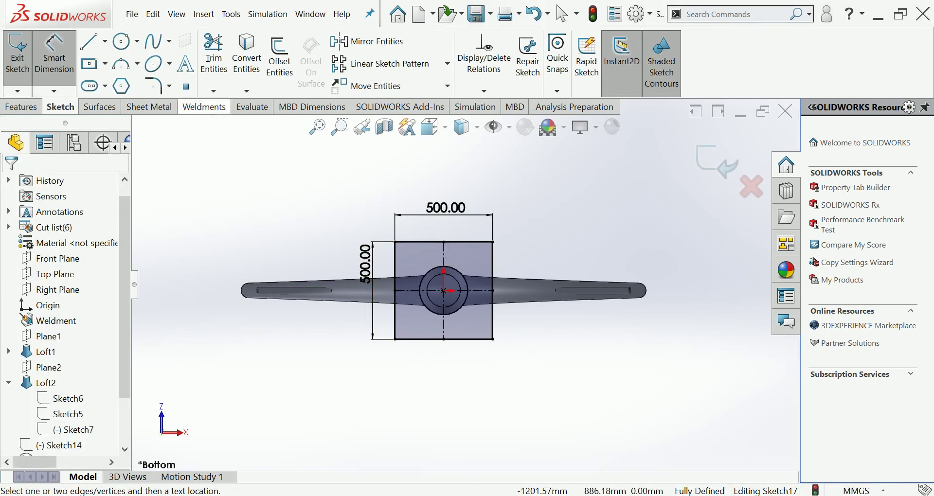
{"action": "key", "text": "Escape"}
Step: Add a circle centred on the origin and a diagonal centerline from the origin
{"action": "left_click", "coordinate": [121, 41]}
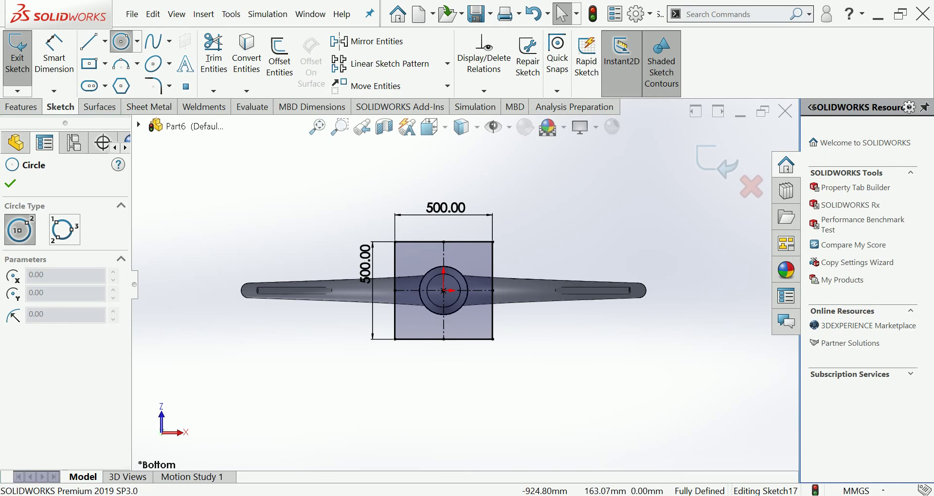
{"action": "left_click", "coordinate": [443, 290]}
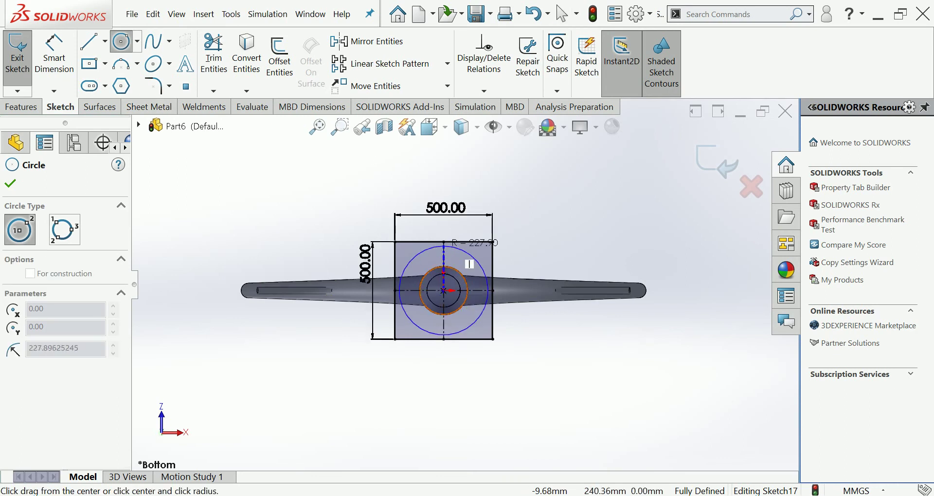
{"action": "left_click", "coordinate": [443, 242]}
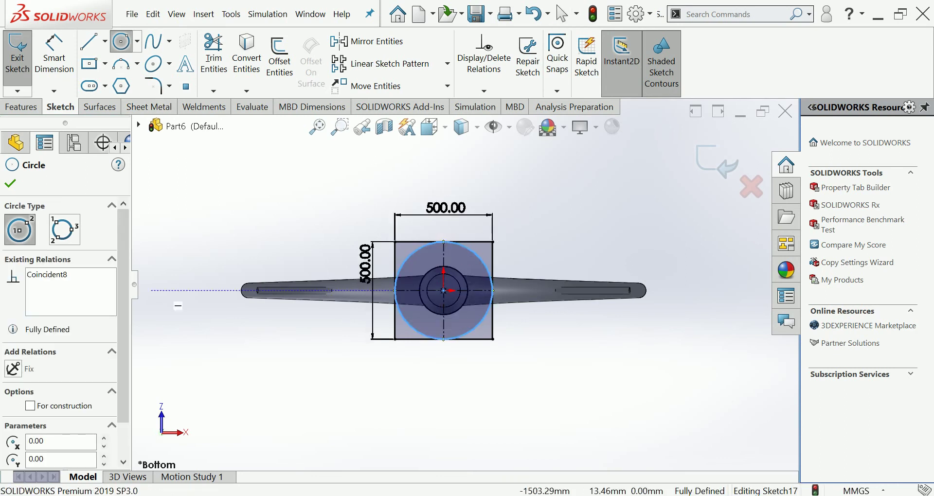
{"action": "left_click", "coordinate": [104, 41]}
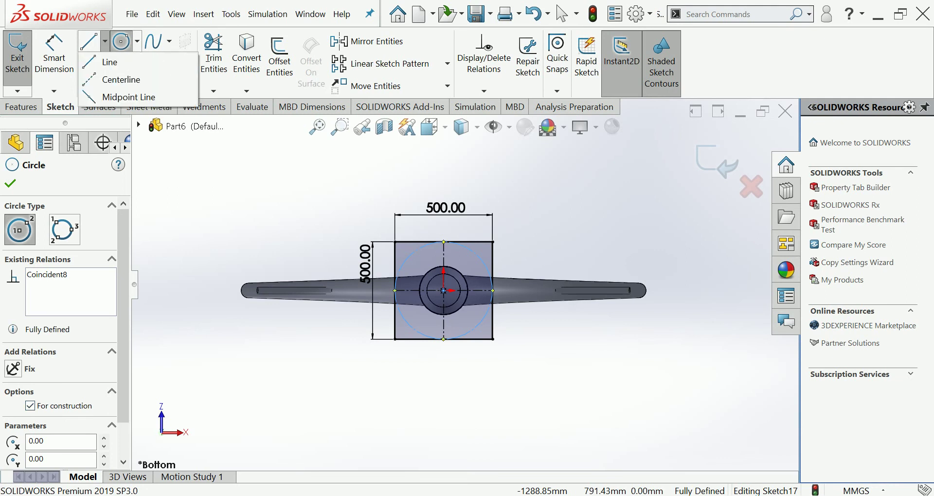
{"action": "left_click", "coordinate": [117, 78]}
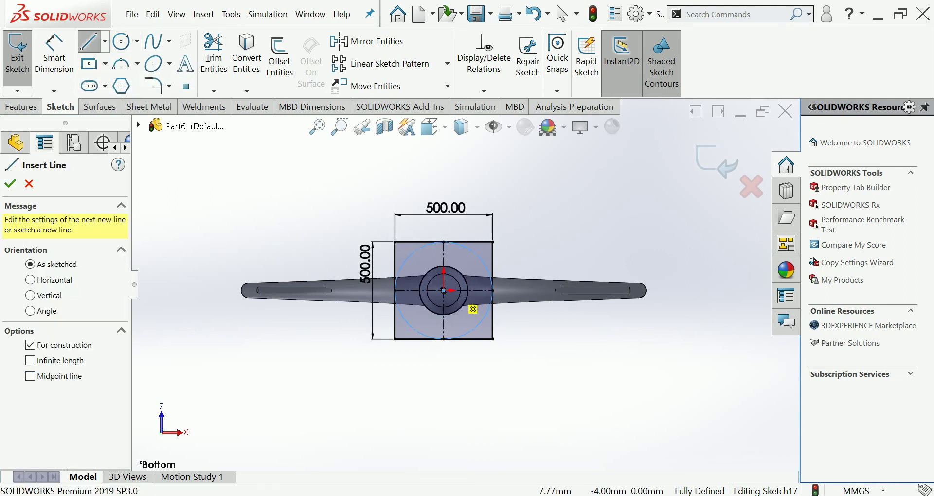
{"action": "left_click", "coordinate": [443, 290]}
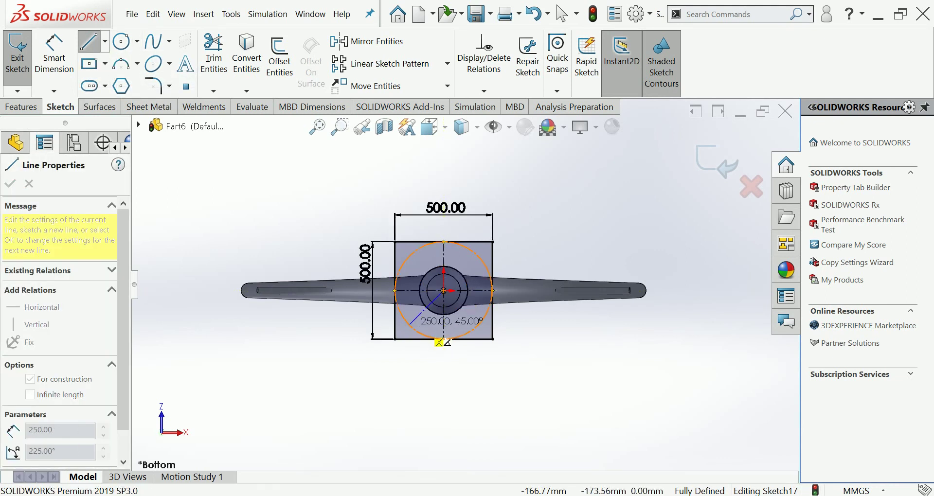
{"action": "left_click", "coordinate": [409, 325]}
{"action": "key", "text": "Escape"}
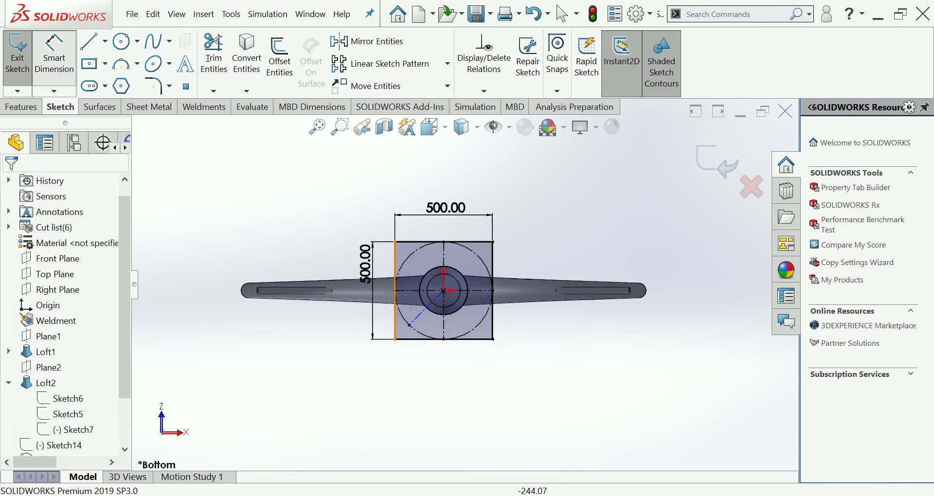
Step: Dimension the diagonal centerline at 45° from the vertical centerline
{"action": "scroll", "coordinate": [415, 341], "scroll_direction": "down", "scroll_amount": 2}
{"action": "key", "text": "d"}
{"action": "left_click", "coordinate": [424, 299]}
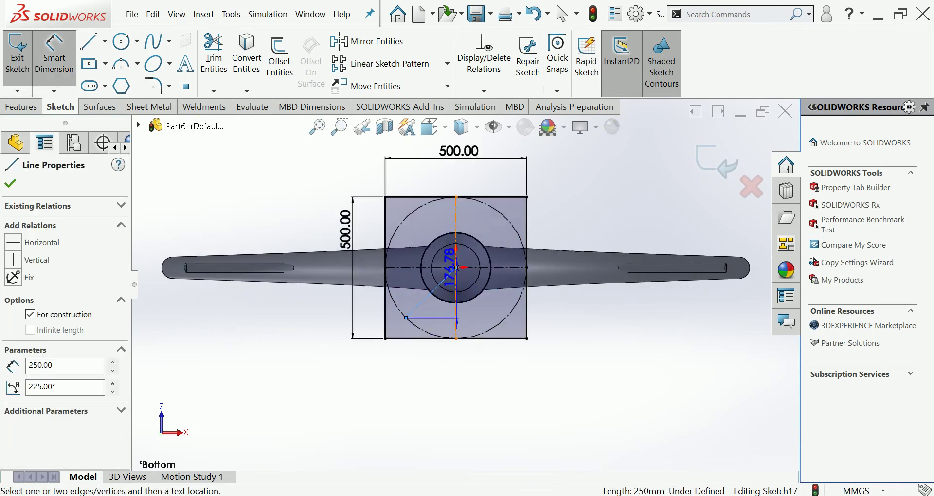
{"action": "left_click", "coordinate": [455, 269]}
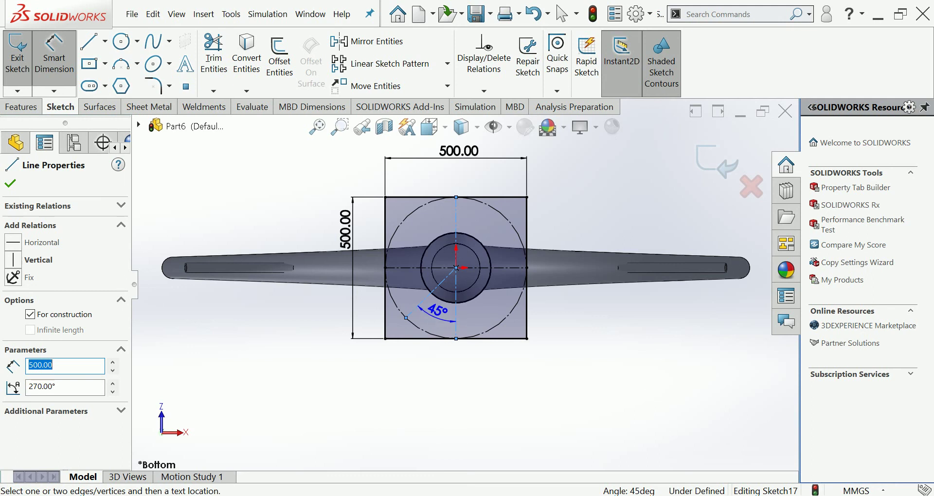
{"action": "left_click", "coordinate": [374, 315]}
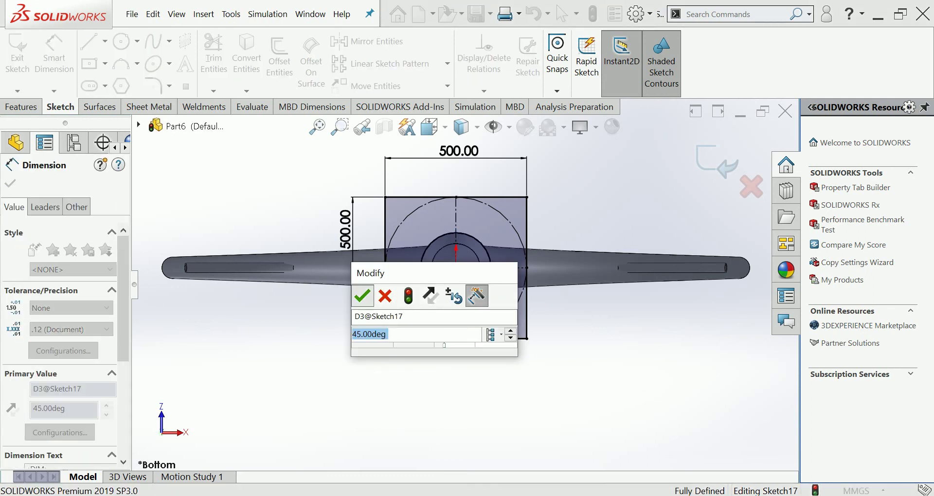
{"action": "key", "text": "Return"}
Step: Begin a slot where the diagonal meets the circle
{"action": "scroll", "coordinate": [437, 318], "scroll_direction": "down", "scroll_amount": 3}
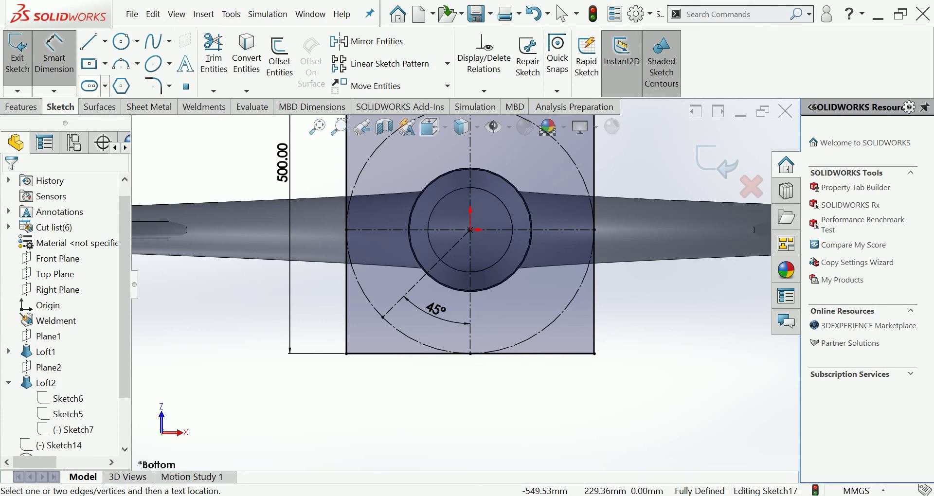
{"action": "left_click", "coordinate": [89, 86]}
{"action": "scroll", "coordinate": [376, 342], "scroll_direction": "down", "scroll_amount": 3}
{"action": "left_click", "coordinate": [387, 299]}
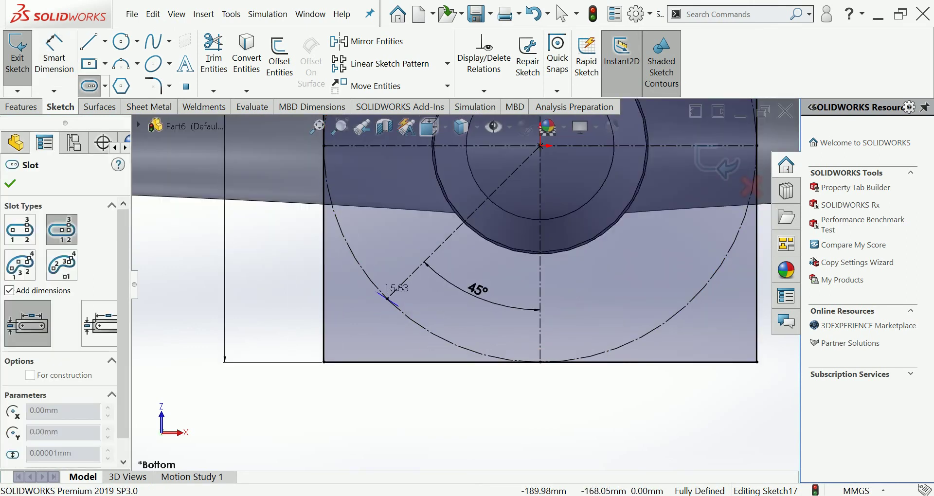
Step: Finish a small slot along the diagonal, then discard it
{"action": "left_click", "coordinate": [403, 307]}
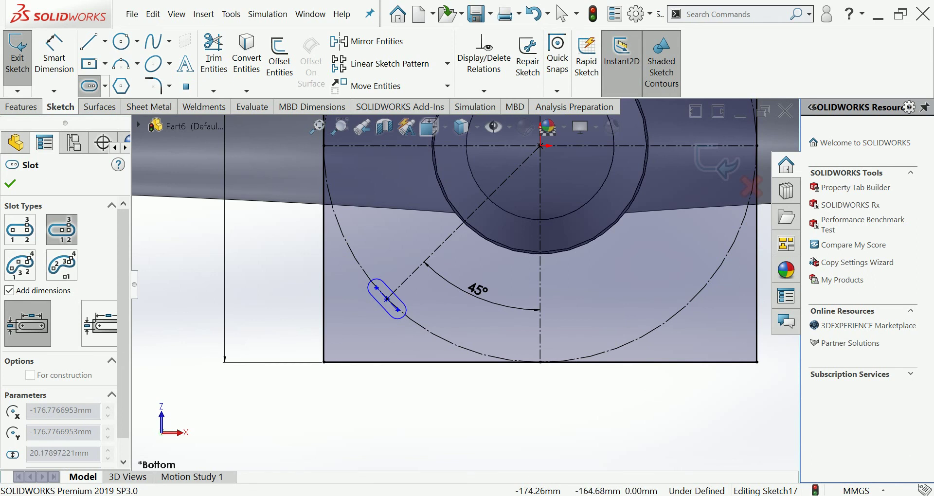
{"action": "scroll", "coordinate": [384, 302], "scroll_direction": "up", "scroll_amount": 3}
{"action": "scroll", "coordinate": [384, 301], "scroll_direction": "up", "scroll_amount": 2}
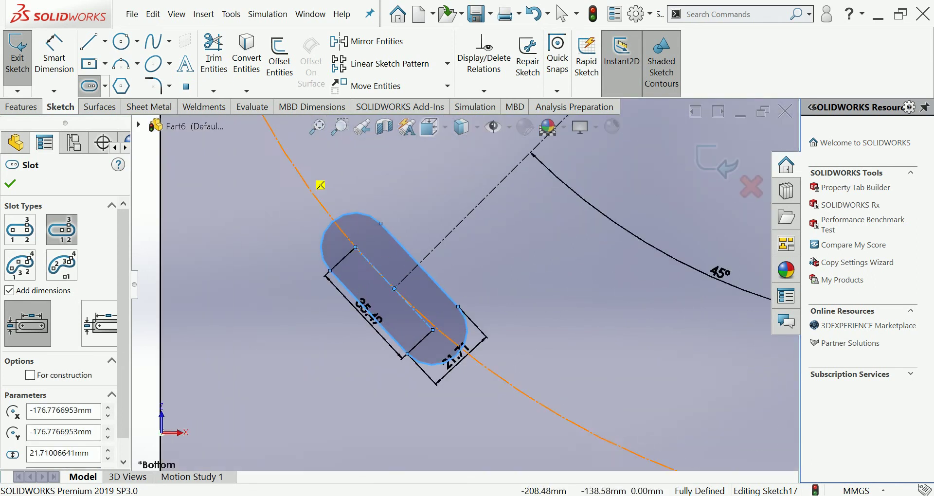
{"action": "left_click", "coordinate": [533, 14]}
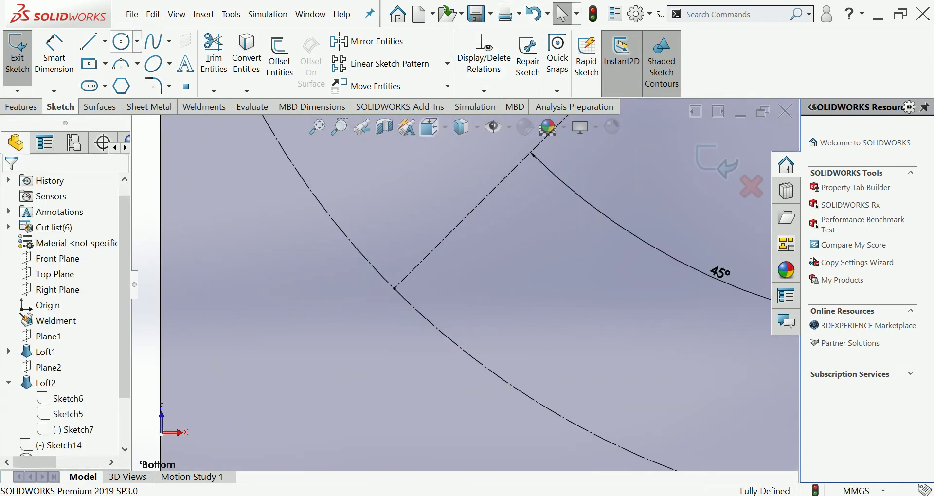
Step: Redraw the straight slot from the diagonal-circle intersection along the 45° line
{"action": "left_click", "coordinate": [89, 86]}
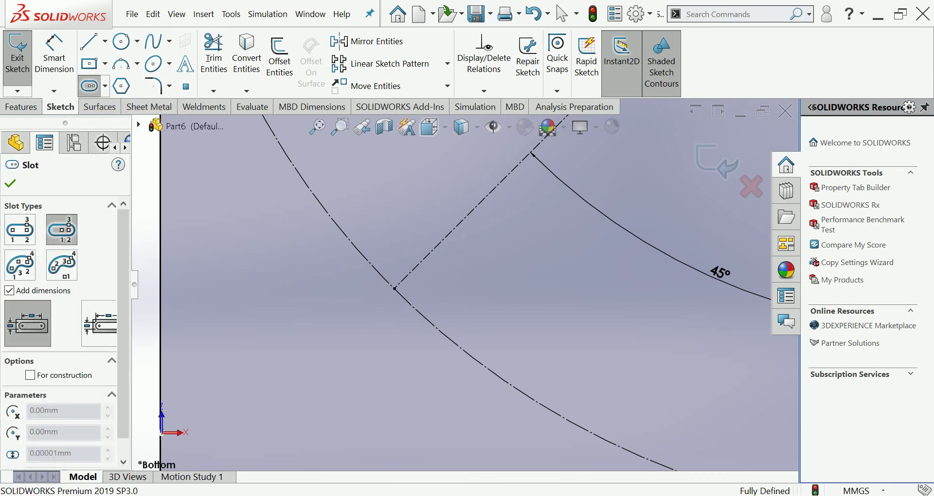
{"action": "left_click", "coordinate": [100, 324]}
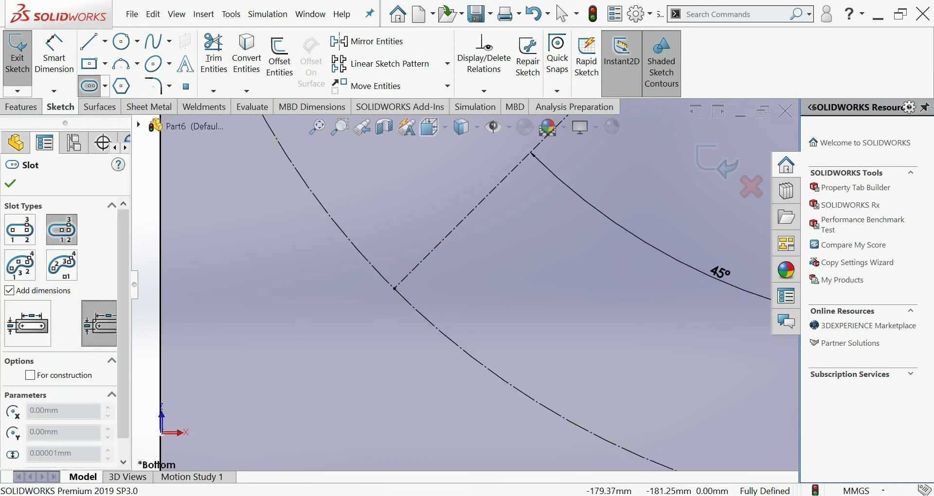
{"action": "left_click", "coordinate": [394, 289]}
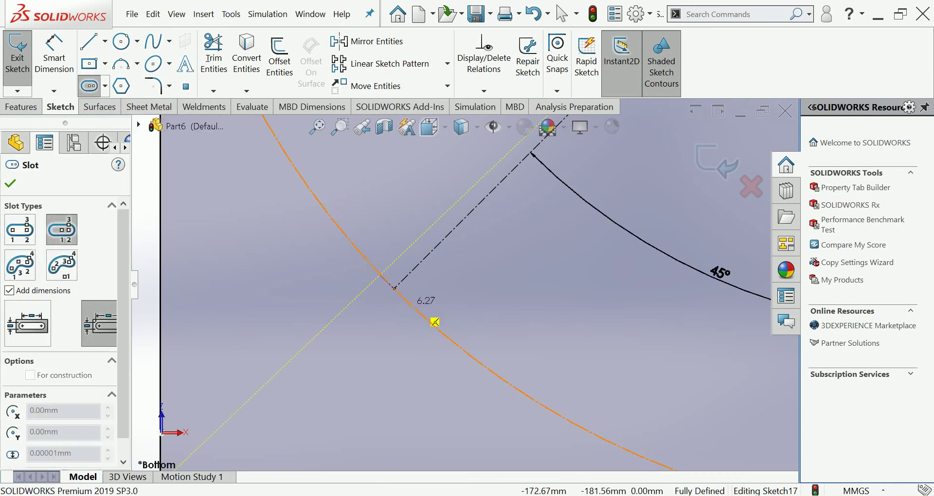
{"action": "scroll", "coordinate": [435, 321], "scroll_direction": "down", "scroll_amount": 3}
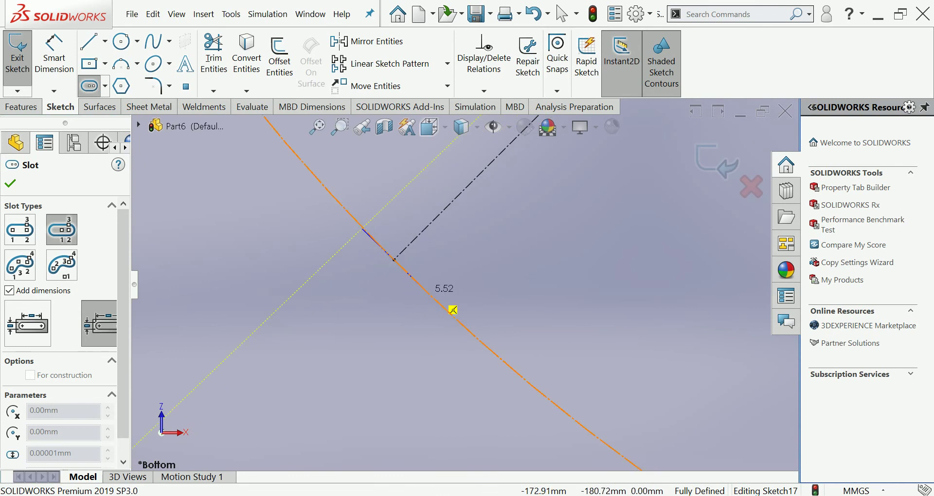
{"action": "scroll", "coordinate": [452, 306], "scroll_direction": "down", "scroll_amount": 2}
{"action": "scroll", "coordinate": [462, 311], "scroll_direction": "down", "scroll_amount": 2}
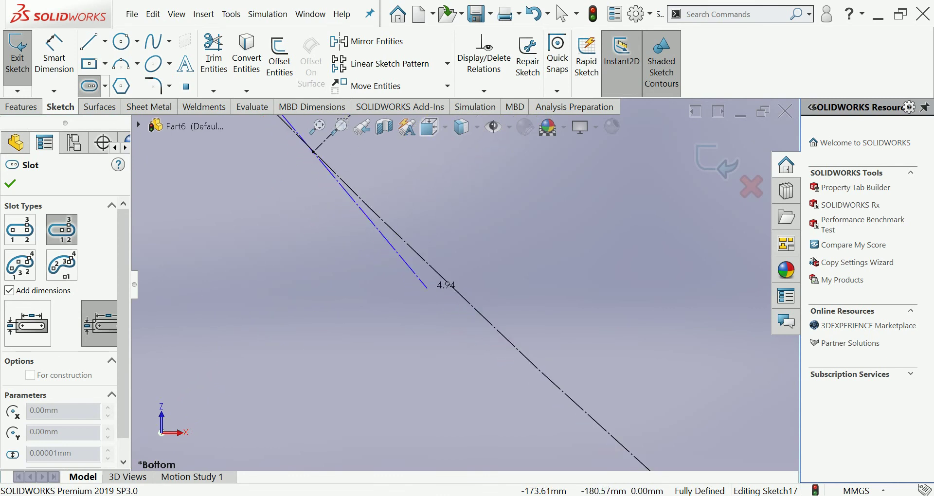
{"action": "scroll", "coordinate": [482, 313], "scroll_direction": "up", "scroll_amount": 3}
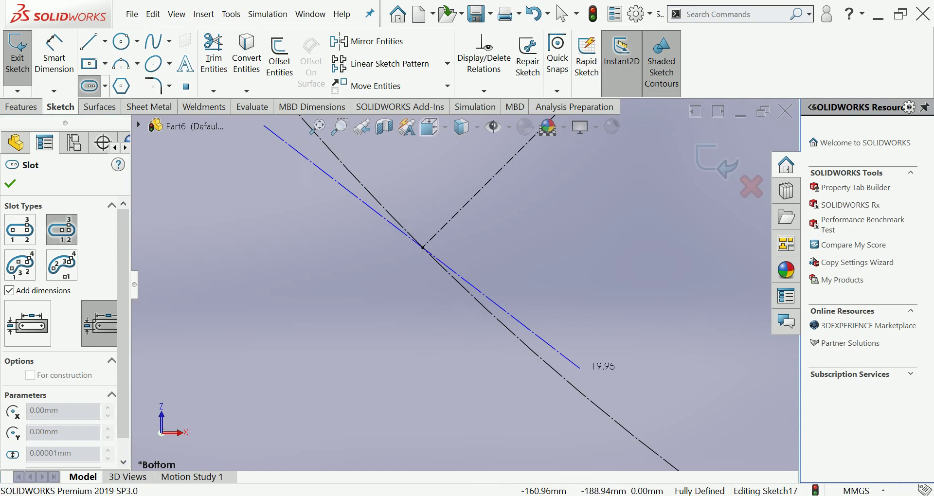
{"action": "scroll", "coordinate": [559, 372], "scroll_direction": "up", "scroll_amount": 2}
{"action": "scroll", "coordinate": [576, 383], "scroll_direction": "up", "scroll_amount": 2}
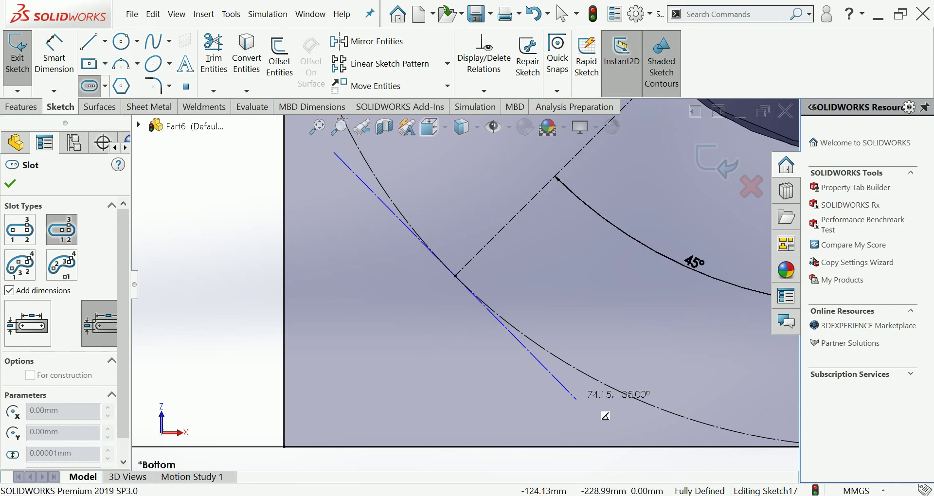
{"action": "left_click", "coordinate": [576, 398]}
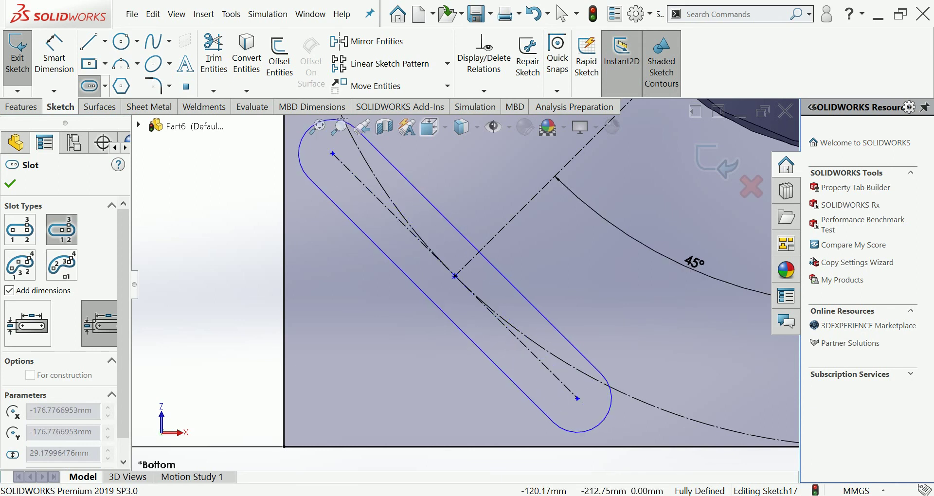
{"action": "left_click", "coordinate": [437, 298]}
{"action": "scroll", "coordinate": [464, 285], "scroll_direction": "up", "scroll_amount": 2}
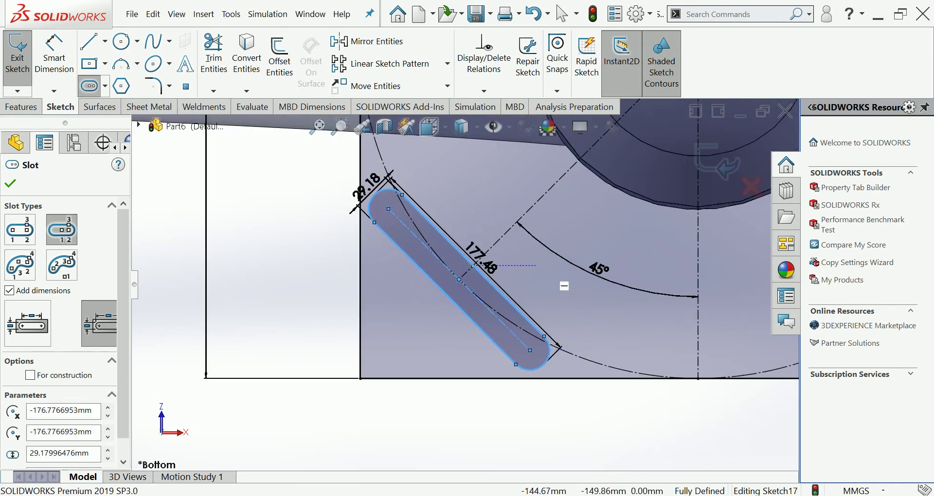
Step: Dimension the slot 24 mm wide and 48 mm long
{"action": "left_click", "coordinate": [54, 54]}
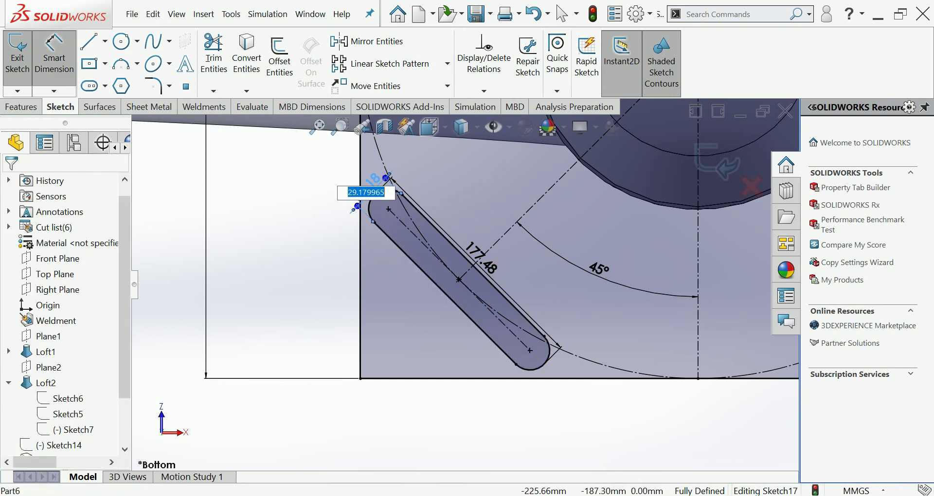
{"action": "type", "text": "24"}
{"action": "key", "text": "Return"}
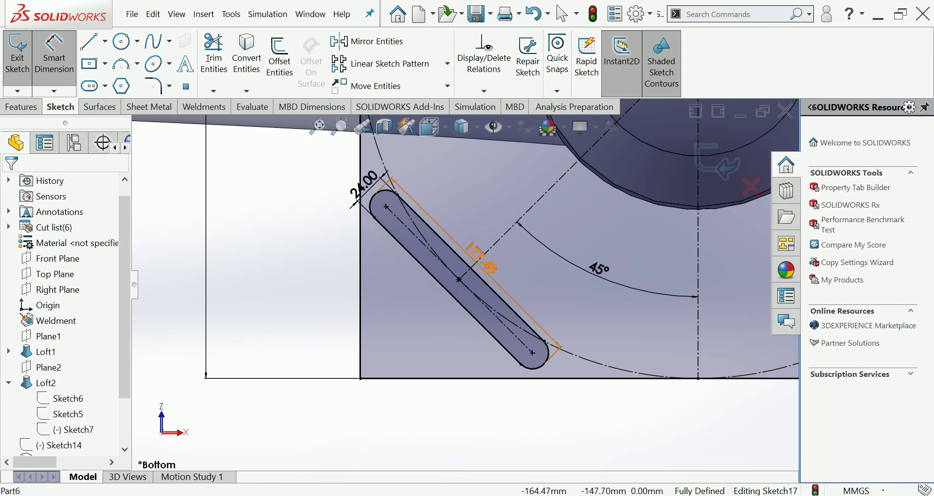
{"action": "double_click", "coordinate": [480, 258]}
{"action": "type", "text": "40"}
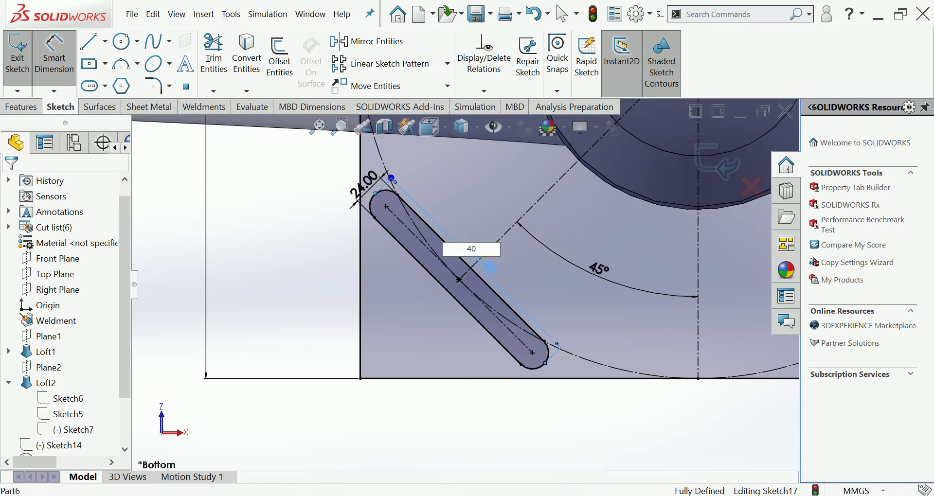
{"action": "key", "text": "Return"}
{"action": "scroll", "coordinate": [476, 287], "scroll_direction": "up", "scroll_amount": 3}
{"action": "scroll", "coordinate": [477, 287], "scroll_direction": "up", "scroll_amount": 3}
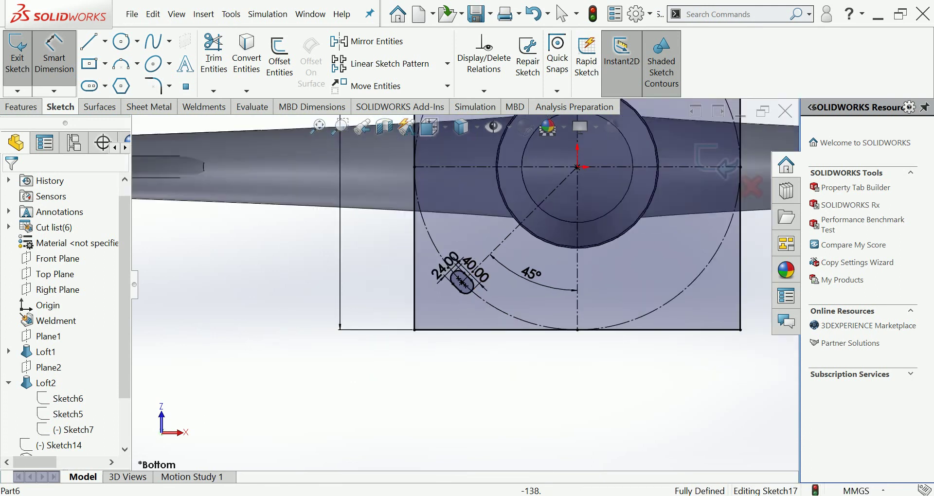
{"action": "scroll", "coordinate": [486, 282], "scroll_direction": "up", "scroll_amount": 2}
{"action": "scroll", "coordinate": [486, 282], "scroll_direction": "up", "scroll_amount": 2}
{"action": "scroll", "coordinate": [486, 282], "scroll_direction": "down", "scroll_amount": 3}
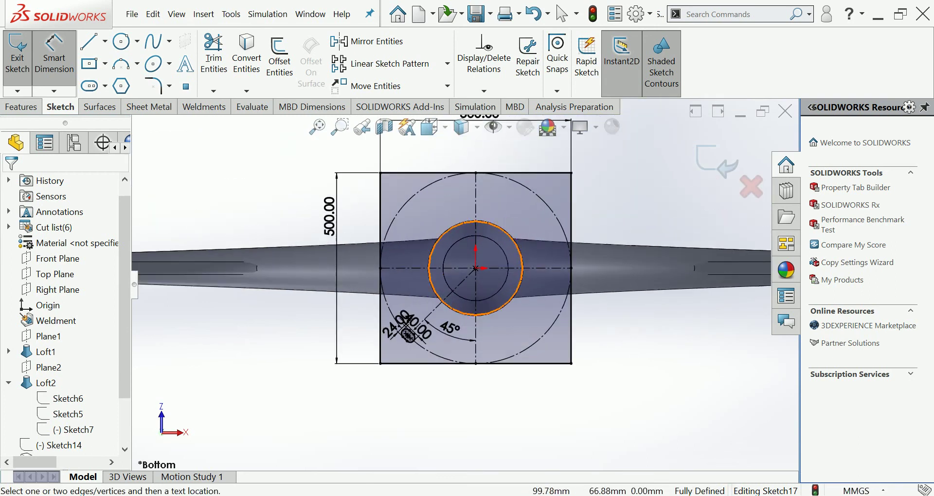
{"action": "scroll", "coordinate": [408, 335], "scroll_direction": "down", "scroll_amount": 3}
{"action": "double_click", "coordinate": [434, 301]}
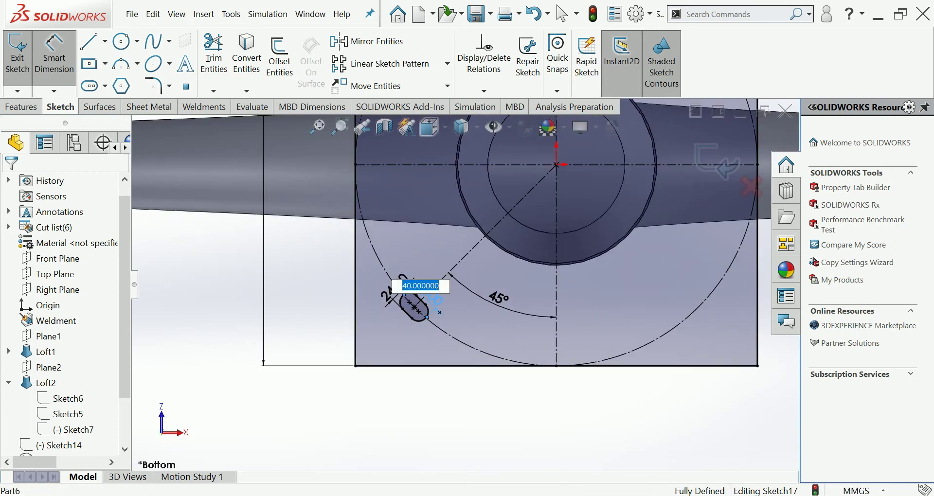
{"action": "type", "text": "48"}
{"action": "key", "text": "Return"}
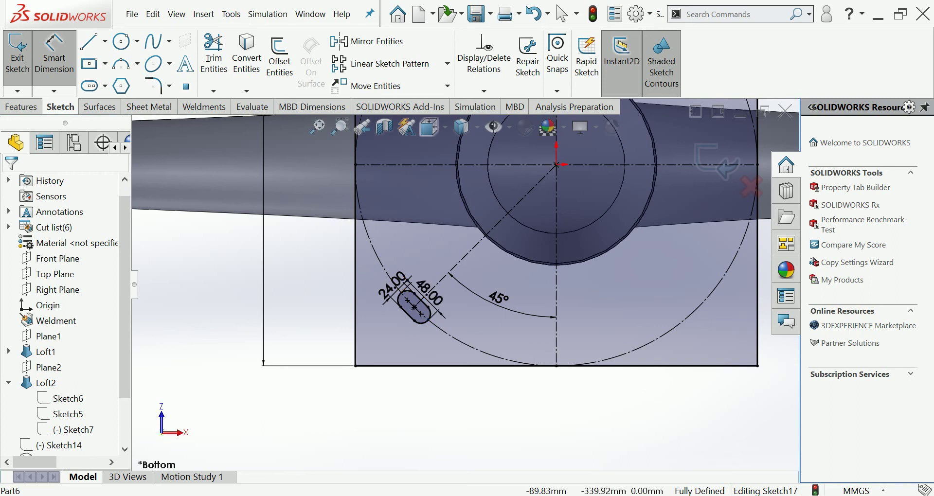
{"action": "left_click", "coordinate": [447, 63]}
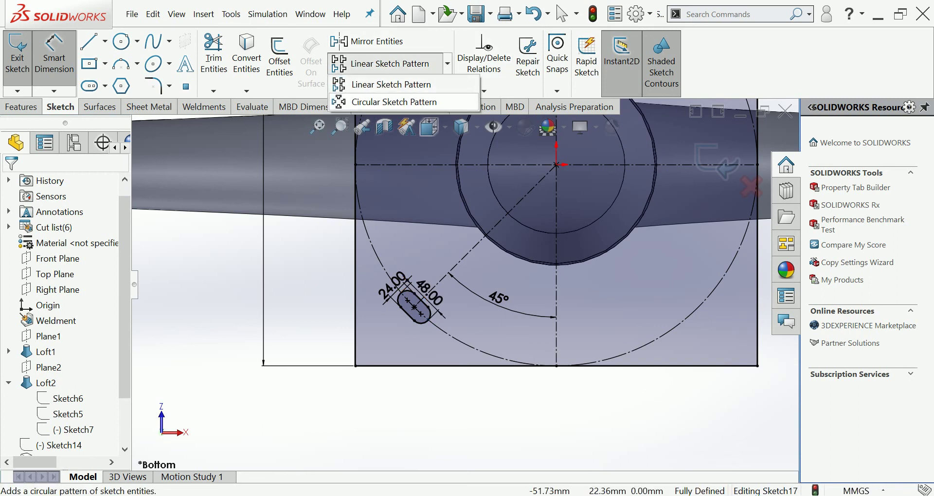
Step: Circular-pattern the slot into four instances over 360°
{"action": "left_click", "coordinate": [393, 102]}
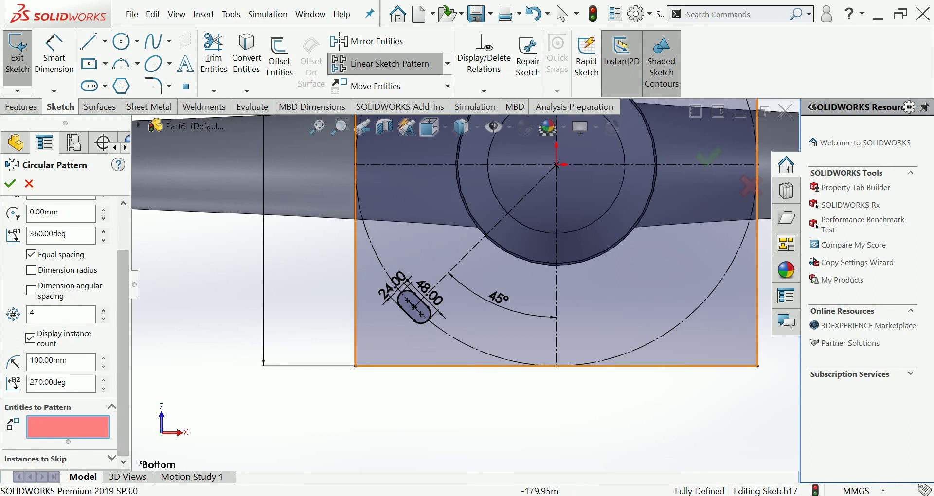
{"action": "left_click", "coordinate": [413, 306]}
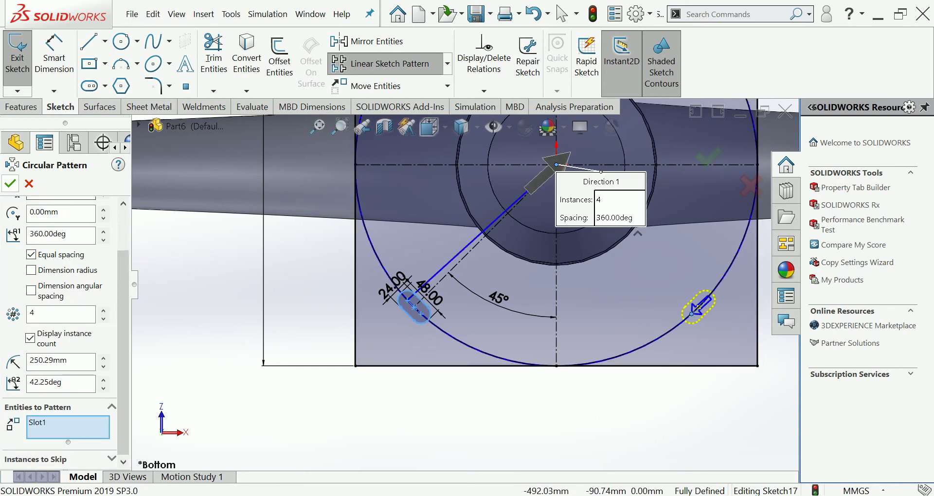
{"action": "left_click", "coordinate": [708, 157]}
{"action": "key", "text": "f"}
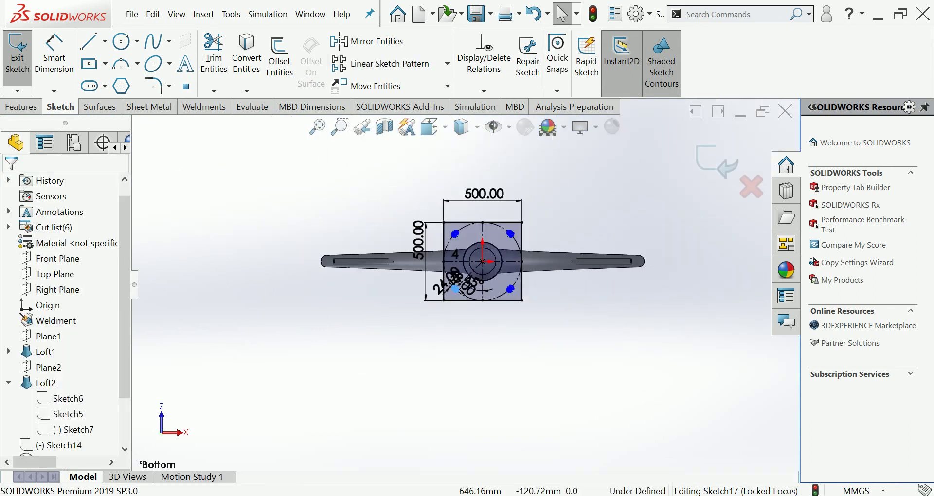
{"action": "scroll", "coordinate": [571, 230], "scroll_direction": "down", "scroll_amount": 2}
{"action": "left_click", "coordinate": [20, 106]}
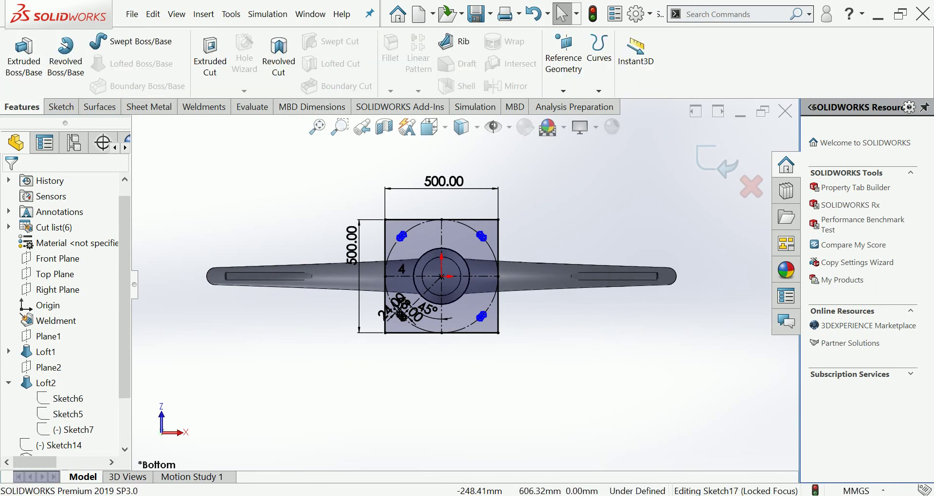
{"action": "left_click", "coordinate": [61, 107]}
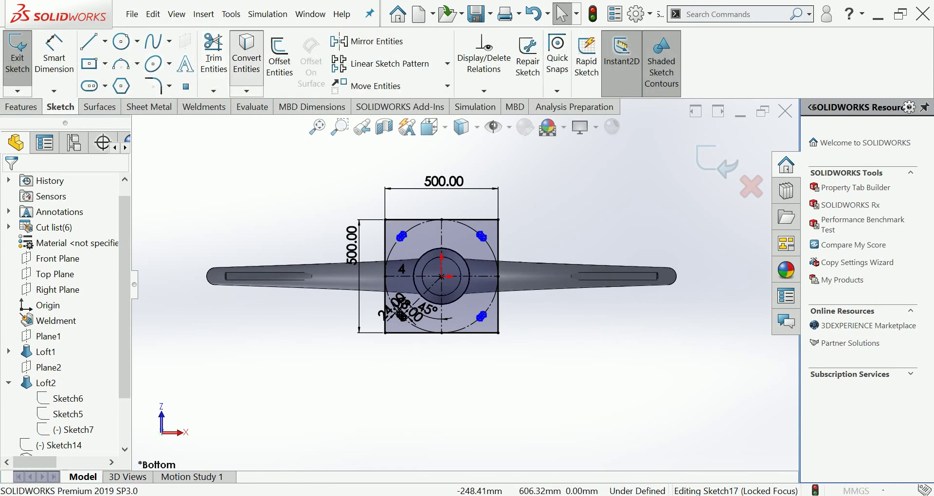
Step: Convert the pole's outer circular edge into the base sketch
{"action": "left_click", "coordinate": [246, 53]}
{"action": "scroll", "coordinate": [423, 248], "scroll_direction": "down", "scroll_amount": 5}
{"action": "scroll", "coordinate": [423, 248], "scroll_direction": "down", "scroll_amount": 3}
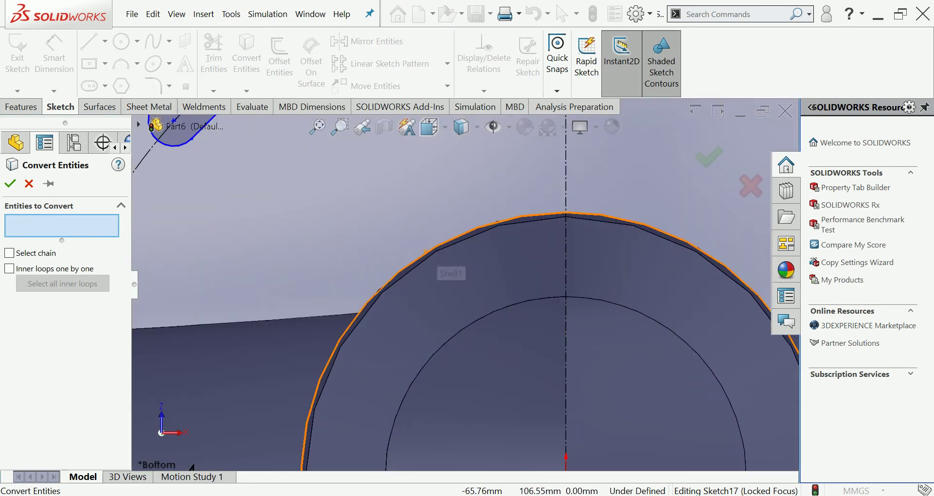
{"action": "left_click", "coordinate": [435, 249]}
{"action": "left_click", "coordinate": [9, 183]}
{"action": "scroll", "coordinate": [528, 258], "scroll_direction": "up", "scroll_amount": 3}
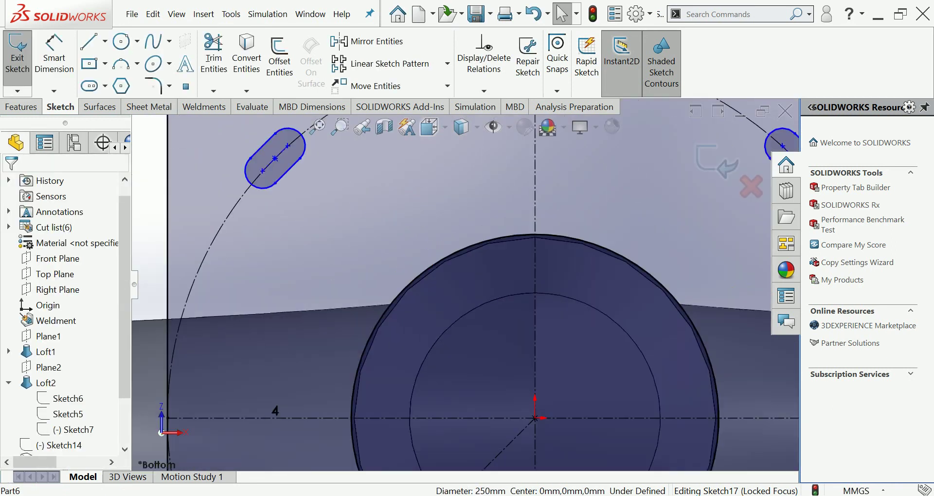
{"action": "scroll", "coordinate": [528, 258], "scroll_direction": "up", "scroll_amount": 4}
{"action": "scroll", "coordinate": [528, 258], "scroll_direction": "up", "scroll_amount": 3}
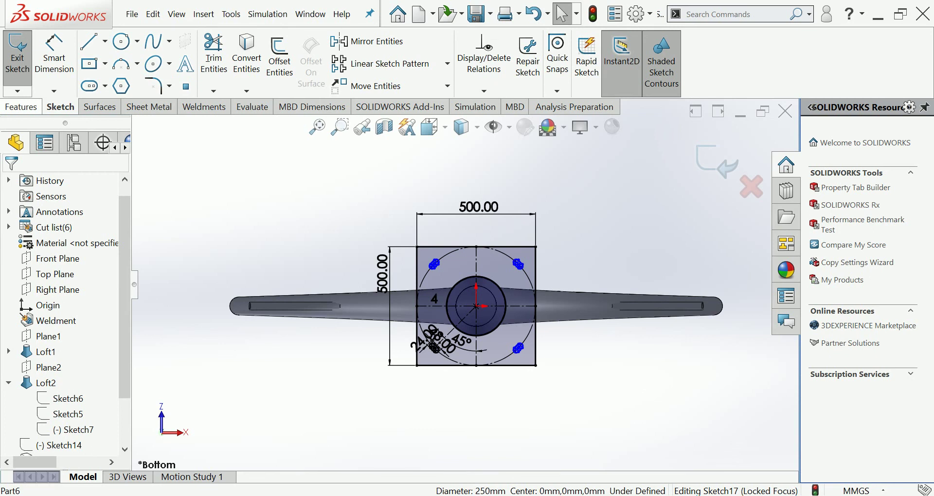
{"action": "left_click", "coordinate": [21, 107]}
{"action": "left_click", "coordinate": [23, 54]}
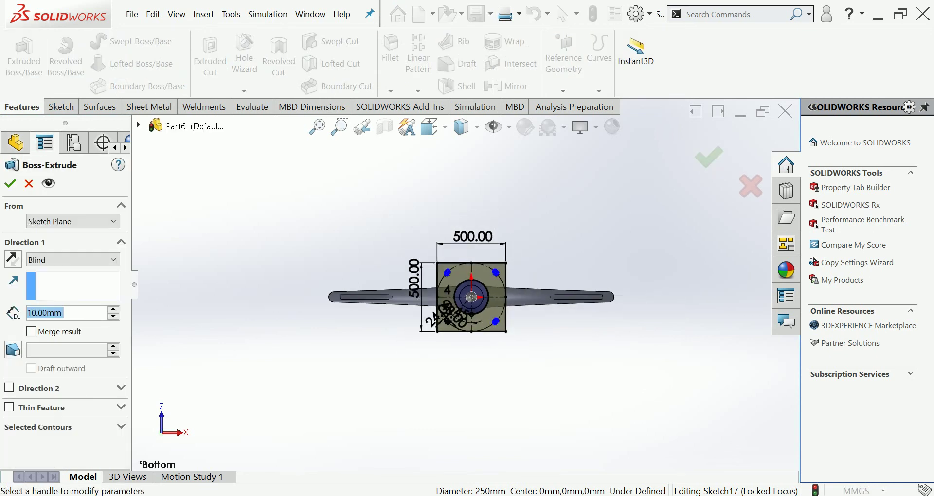
Step: Extrude the base sketch 20 mm upward, reversing the direction, into the slotted plate
{"action": "scroll", "coordinate": [457, 364], "scroll_direction": "up", "scroll_amount": 5}
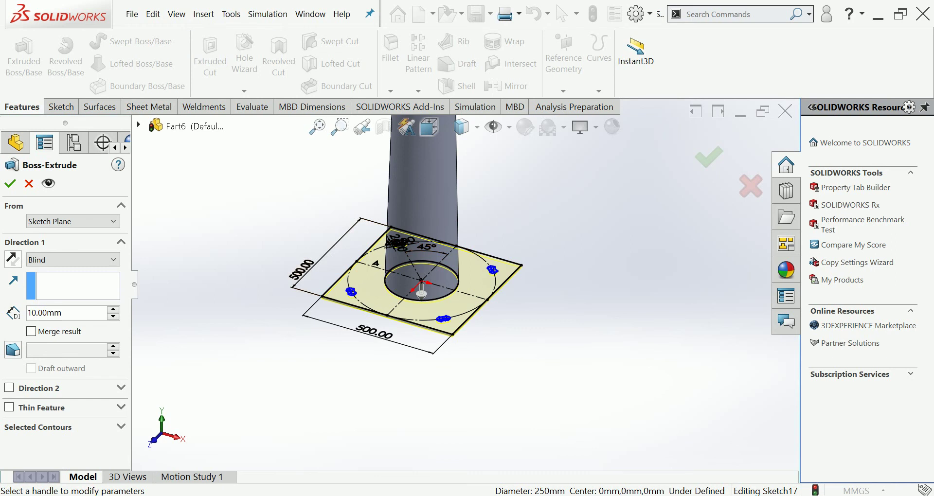
{"action": "left_click", "coordinate": [13, 260]}
{"action": "key", "text": "Up"}
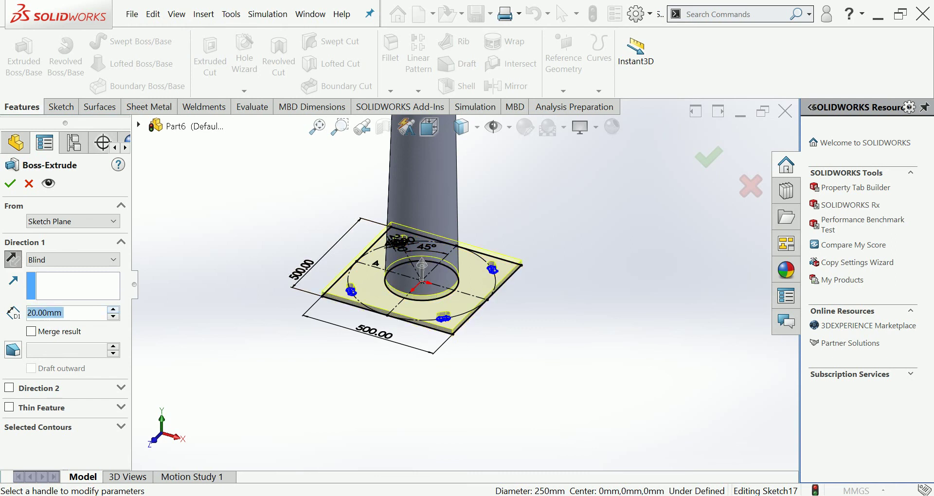
{"action": "left_click", "coordinate": [10, 183]}
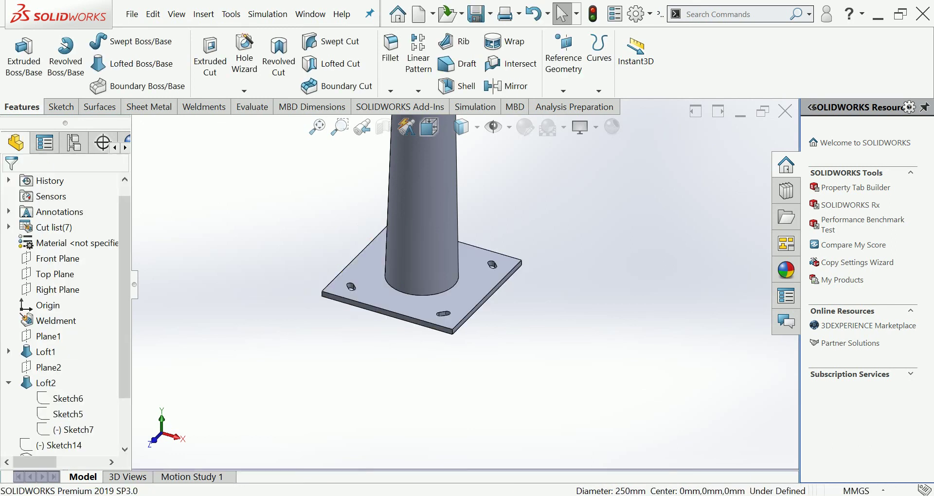
{"action": "scroll", "coordinate": [463, 282], "scroll_direction": "up", "scroll_amount": 5}
{"action": "scroll", "coordinate": [463, 283], "scroll_direction": "up", "scroll_amount": 4}
Step: Apply the Yellow solid colour appearance to the whole pole and base plate
{"action": "scroll", "coordinate": [545, 218], "scroll_direction": "down", "scroll_amount": 1}
{"action": "scroll", "coordinate": [545, 218], "scroll_direction": "down", "scroll_amount": 1}
{"action": "scroll", "coordinate": [545, 218], "scroll_direction": "down", "scroll_amount": 2}
{"action": "scroll", "coordinate": [545, 218], "scroll_direction": "down", "scroll_amount": 3}
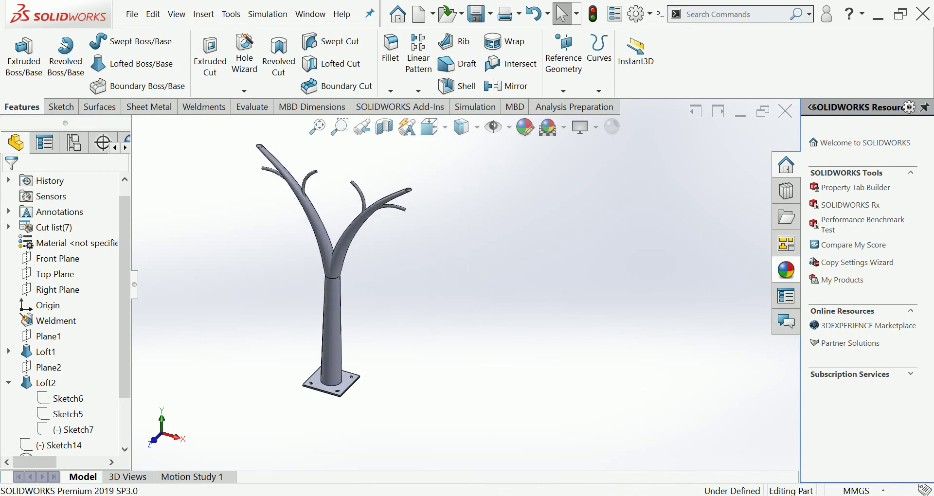
{"action": "left_click", "coordinate": [786, 270]}
{"action": "double_click", "coordinate": [846, 308]}
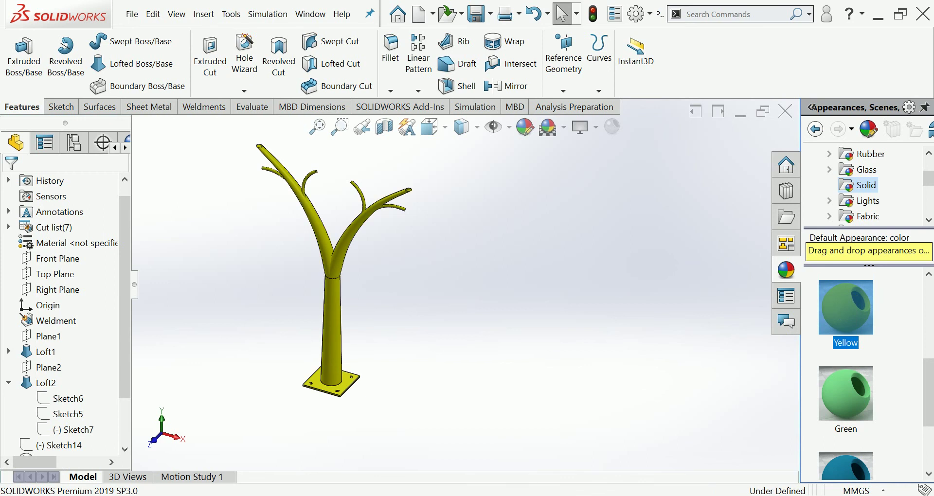
{"action": "scroll", "coordinate": [325, 165], "scroll_direction": "down", "scroll_amount": 1}
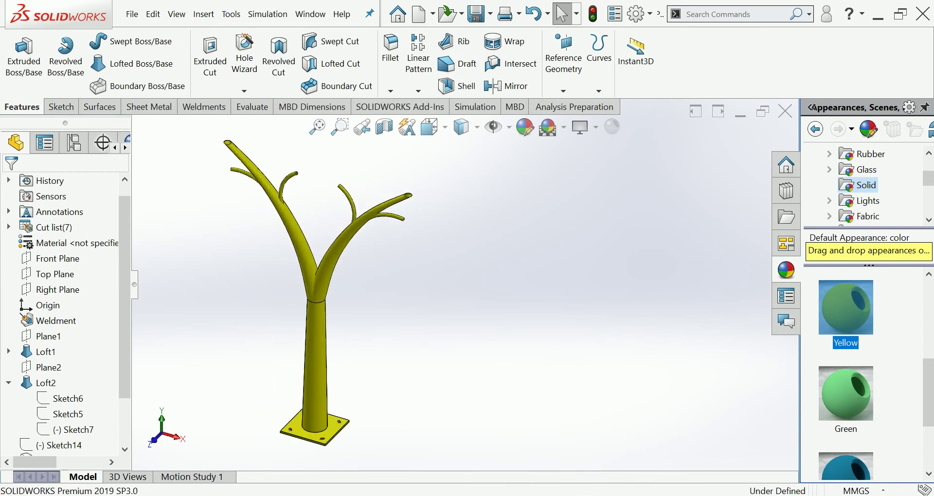